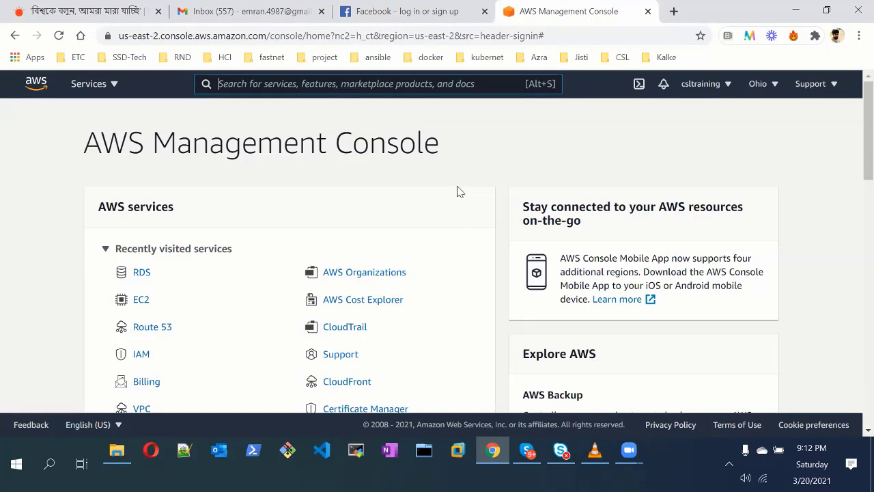
Return to the AWS Management Console in the browser
{"action": "left_click", "coordinate": [641, 449]}
{"action": "left_click", "coordinate": [651, 398]}
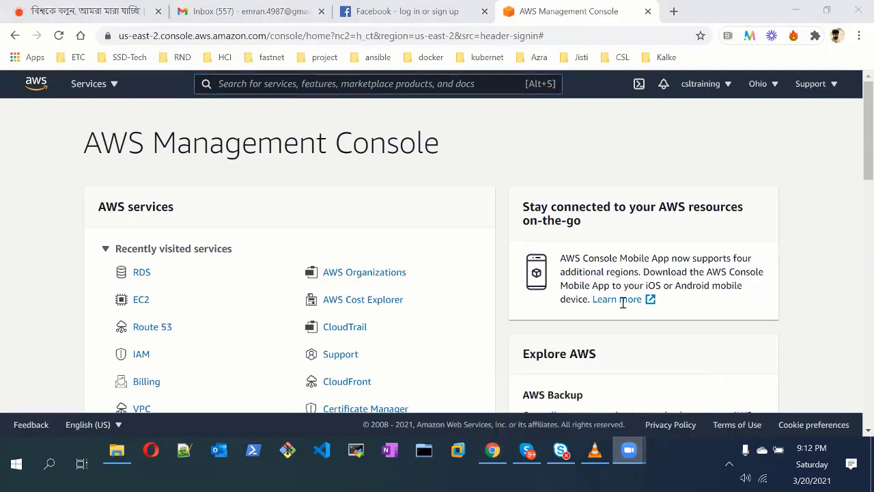
{"action": "left_click", "coordinate": [568, 370]}
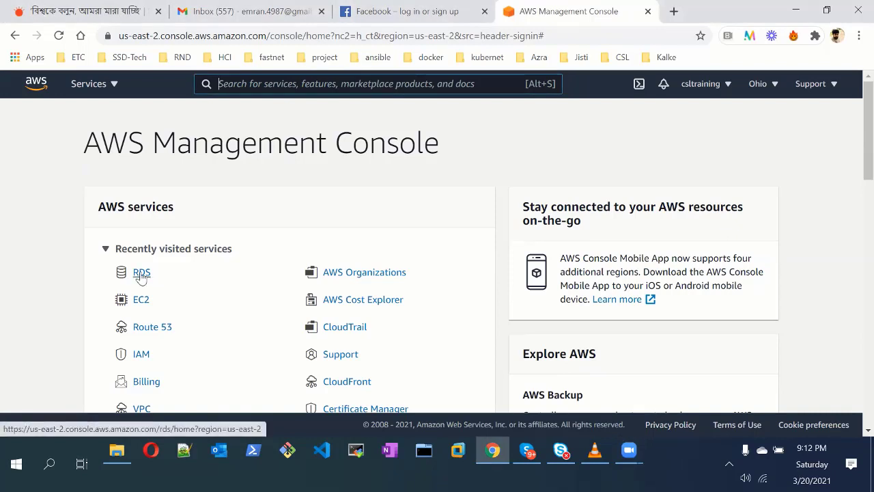
Open the Amazon RDS dashboard for Ohio and start creating a new database
{"action": "left_click", "coordinate": [142, 273]}
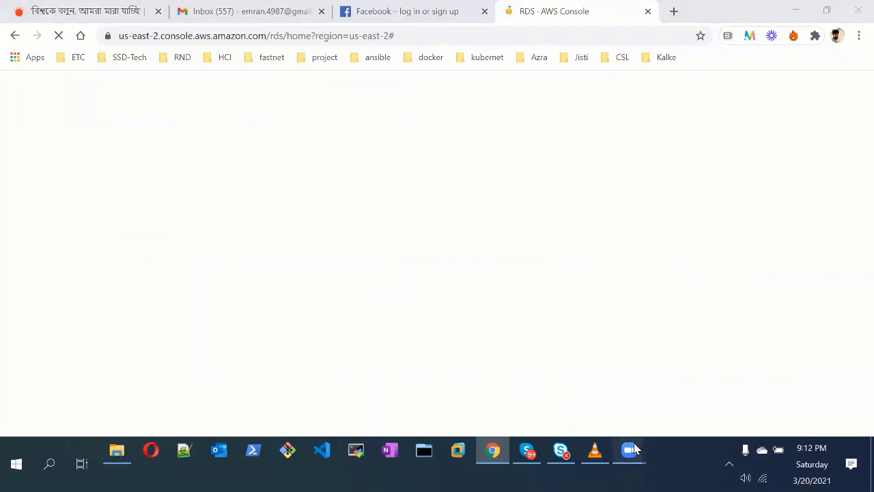
{"action": "mouse_move", "coordinate": [628, 449]}
{"action": "left_click", "coordinate": [658, 374]}
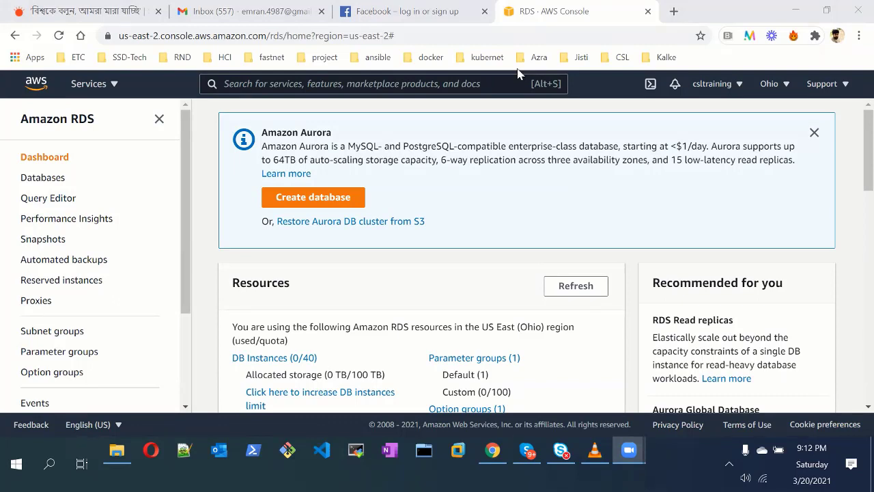
{"action": "left_click", "coordinate": [301, 204]}
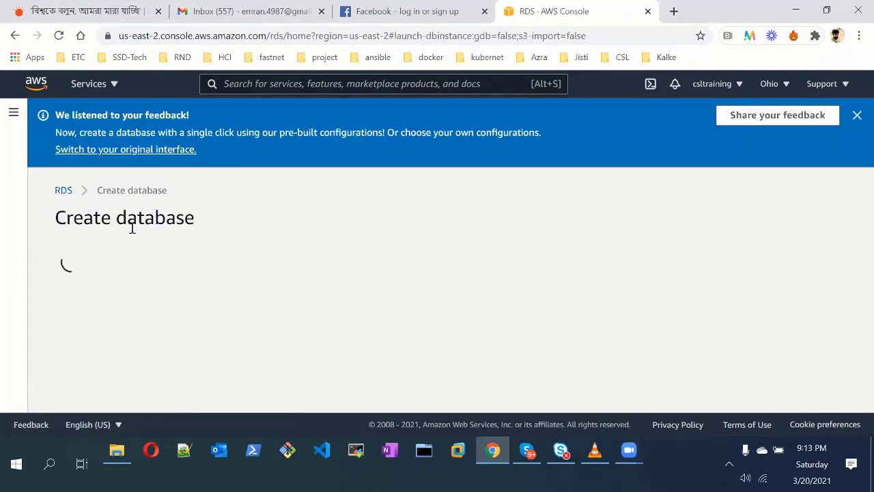
Choose the MySQL engine with the Free tier template
{"action": "scroll", "coordinate": [251, 267], "scroll_direction": "down", "scroll_amount": 4}
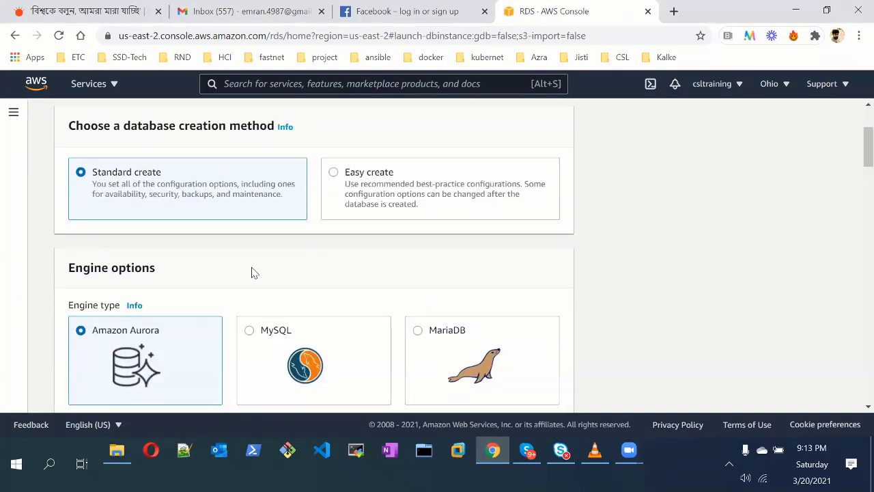
{"action": "scroll", "coordinate": [246, 205], "scroll_direction": "up", "scroll_amount": 4}
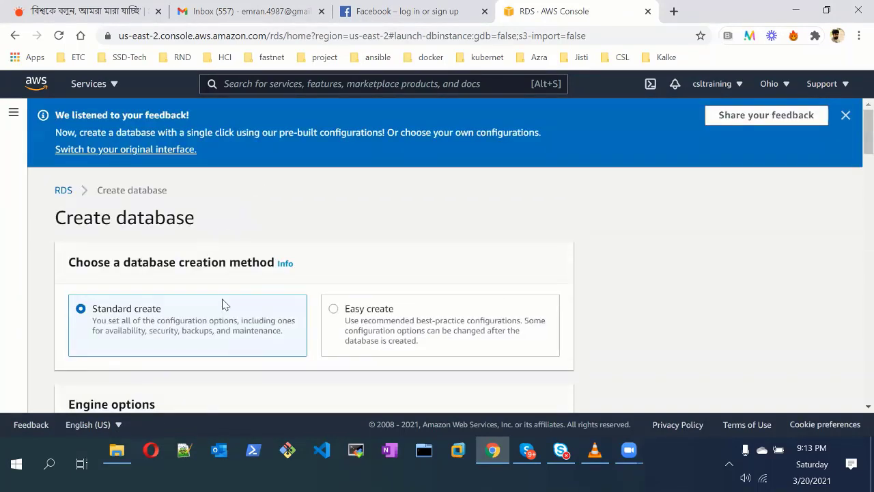
{"action": "scroll", "coordinate": [232, 287], "scroll_direction": "down", "scroll_amount": 3}
{"action": "left_click", "coordinate": [273, 273]}
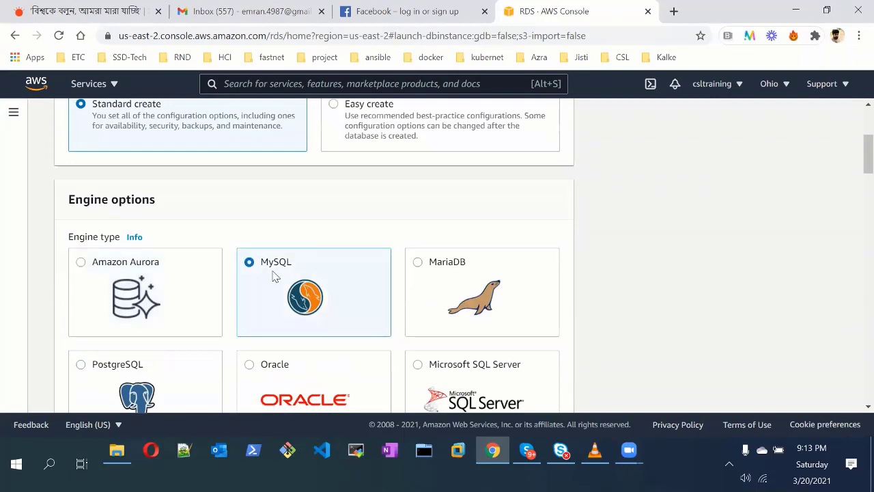
{"action": "scroll", "coordinate": [352, 255], "scroll_direction": "down", "scroll_amount": 5}
{"action": "scroll", "coordinate": [353, 255], "scroll_direction": "down", "scroll_amount": 1}
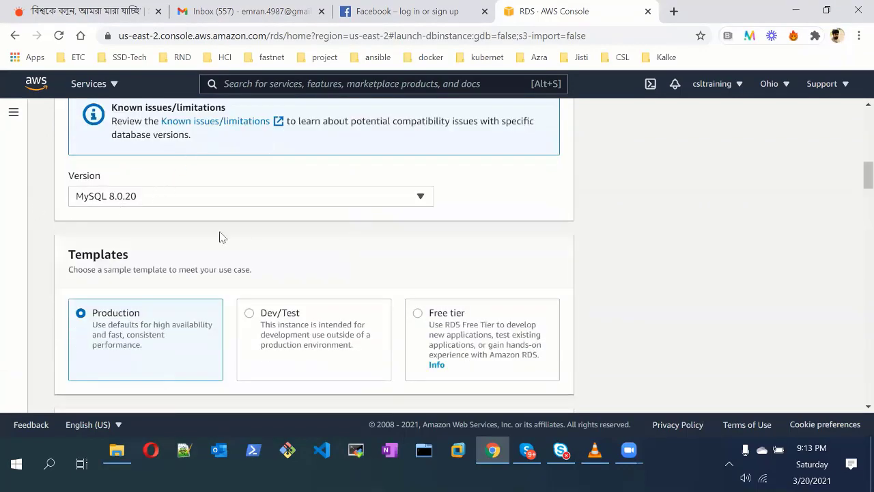
{"action": "left_click", "coordinate": [430, 316]}
Have the master password auto-generated
{"action": "scroll", "coordinate": [259, 286], "scroll_direction": "down", "scroll_amount": 1}
{"action": "scroll", "coordinate": [259, 285], "scroll_direction": "down", "scroll_amount": 3}
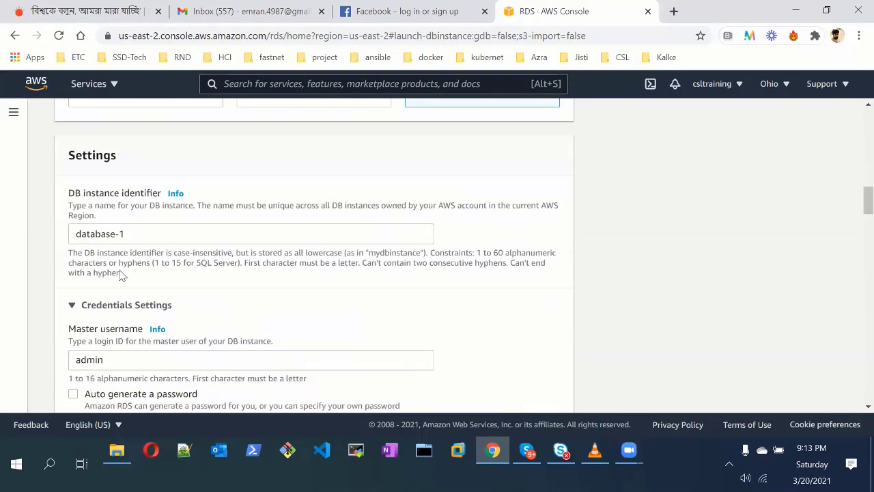
{"action": "scroll", "coordinate": [225, 300], "scroll_direction": "down", "scroll_amount": 1}
{"action": "scroll", "coordinate": [235, 300], "scroll_direction": "down", "scroll_amount": 1}
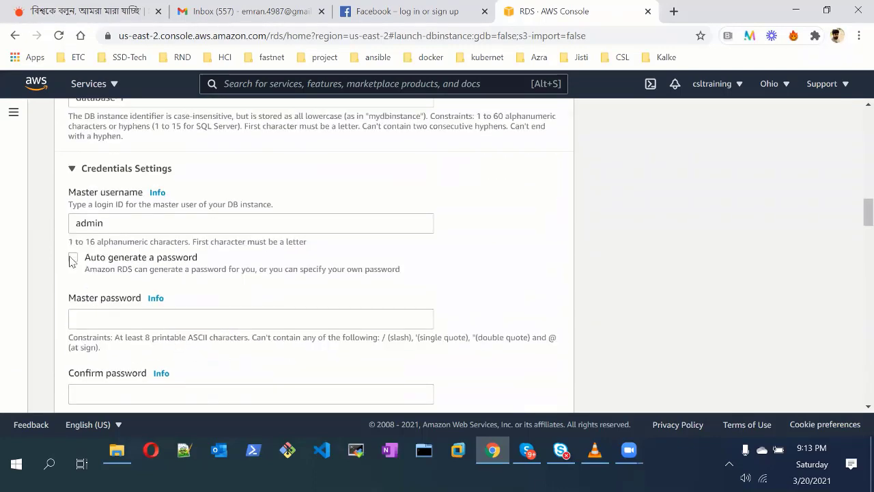
{"action": "left_click", "coordinate": [73, 257]}
Check the instance class list and keep db.t2.micro
{"action": "scroll", "coordinate": [258, 273], "scroll_direction": "down", "scroll_amount": 3}
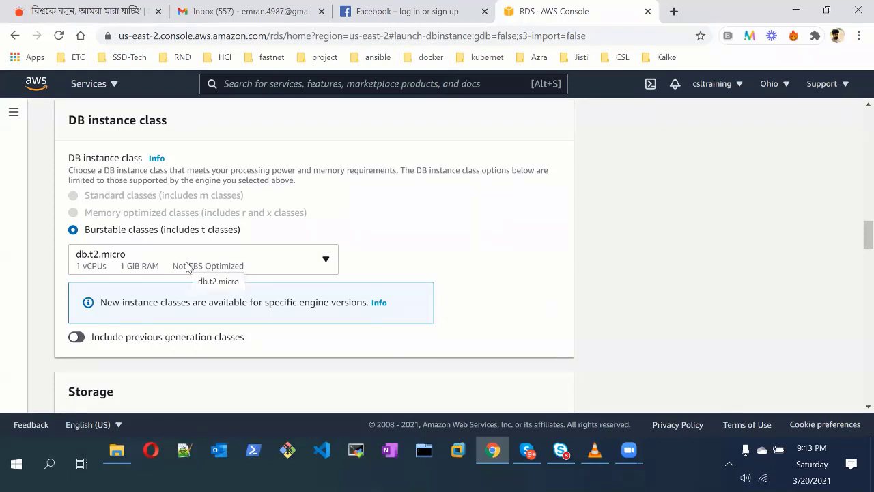
{"action": "left_click", "coordinate": [324, 260]}
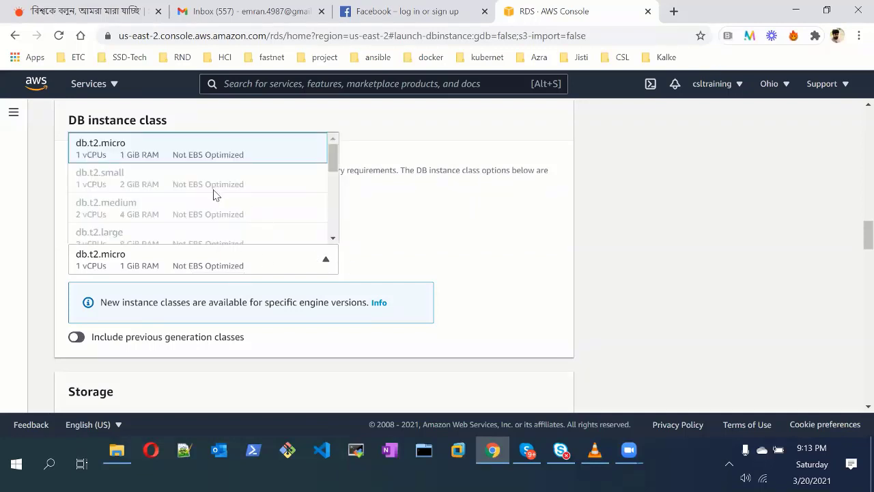
{"action": "scroll", "coordinate": [216, 194], "scroll_direction": "down", "scroll_amount": 3}
{"action": "scroll", "coordinate": [214, 196], "scroll_direction": "up", "scroll_amount": 1}
{"action": "scroll", "coordinate": [214, 191], "scroll_direction": "up", "scroll_amount": 2}
{"action": "left_click", "coordinate": [318, 235]}
{"action": "scroll", "coordinate": [339, 222], "scroll_direction": "up", "scroll_amount": 7}
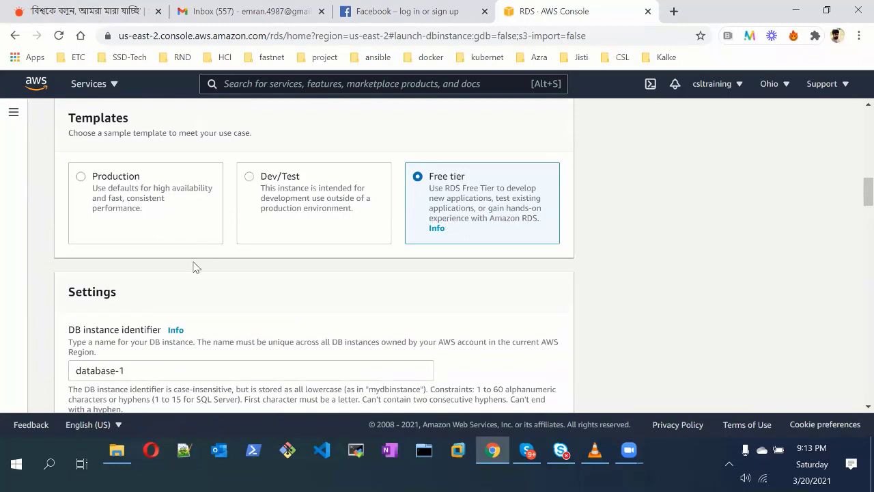
{"action": "scroll", "coordinate": [193, 267], "scroll_direction": "down", "scroll_amount": 10}
Leave the instance class unchanged and reselect the Free tier template instead of Production
{"action": "left_click", "coordinate": [287, 198]}
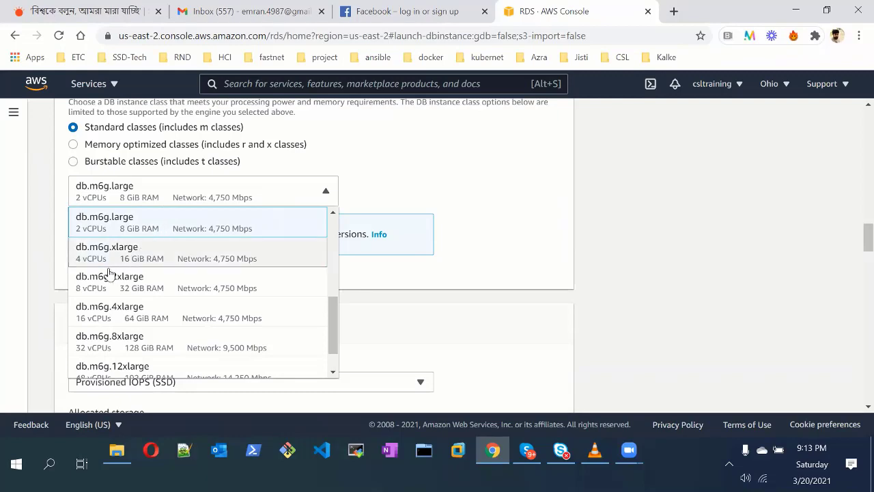
{"action": "scroll", "coordinate": [146, 282], "scroll_direction": "down", "scroll_amount": 1}
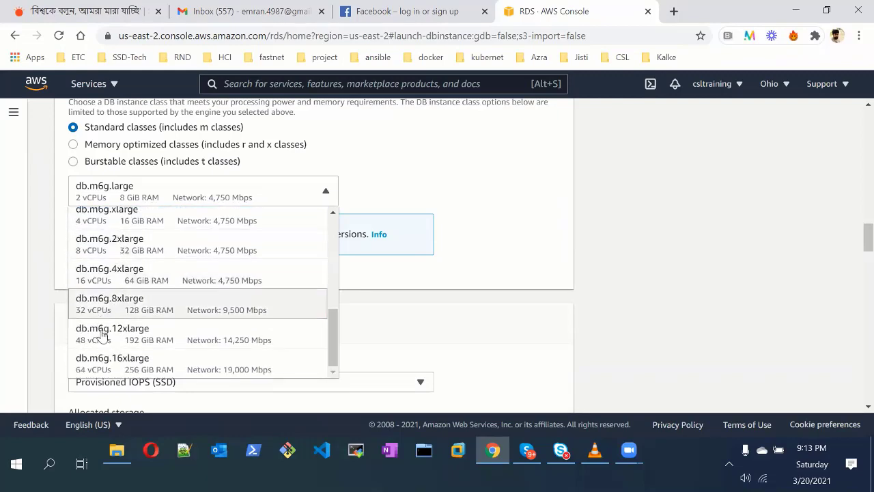
{"action": "left_click", "coordinate": [449, 176]}
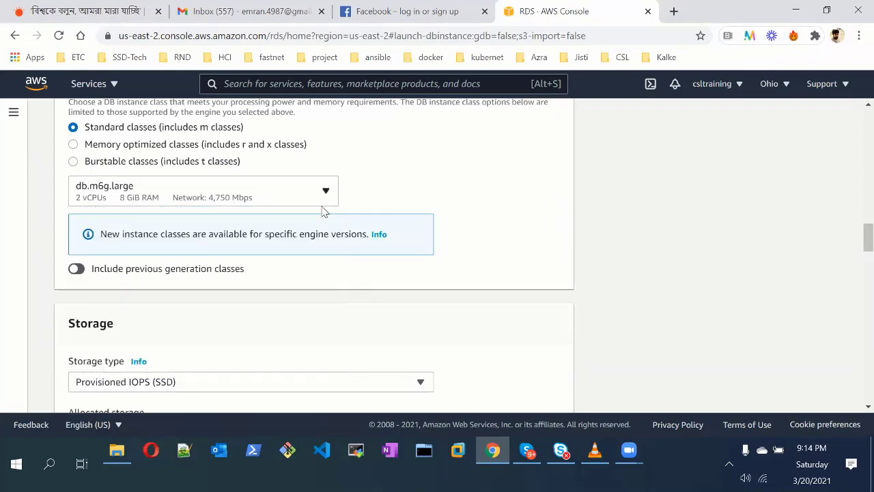
{"action": "scroll", "coordinate": [325, 210], "scroll_direction": "up", "scroll_amount": 5}
{"action": "scroll", "coordinate": [325, 210], "scroll_direction": "up", "scroll_amount": 4}
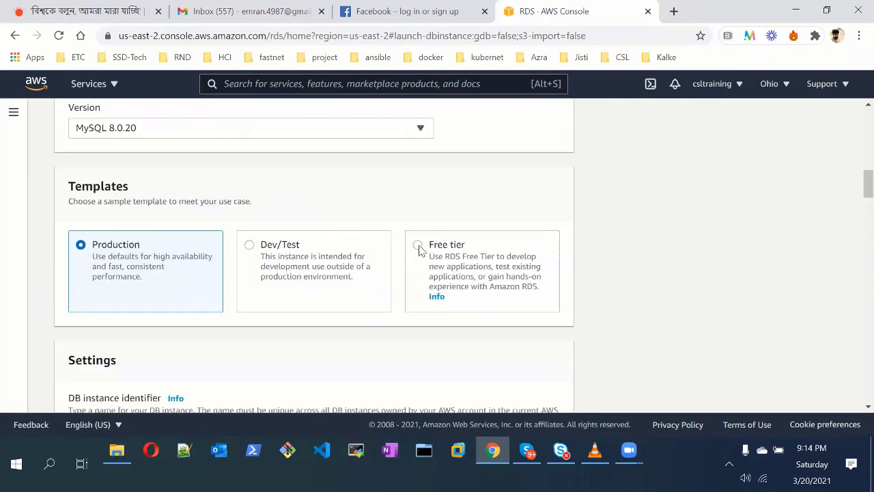
{"action": "left_click", "coordinate": [526, 251]}
Set Public access to Yes for database-1
{"action": "scroll", "coordinate": [256, 252], "scroll_direction": "down", "scroll_amount": 8}
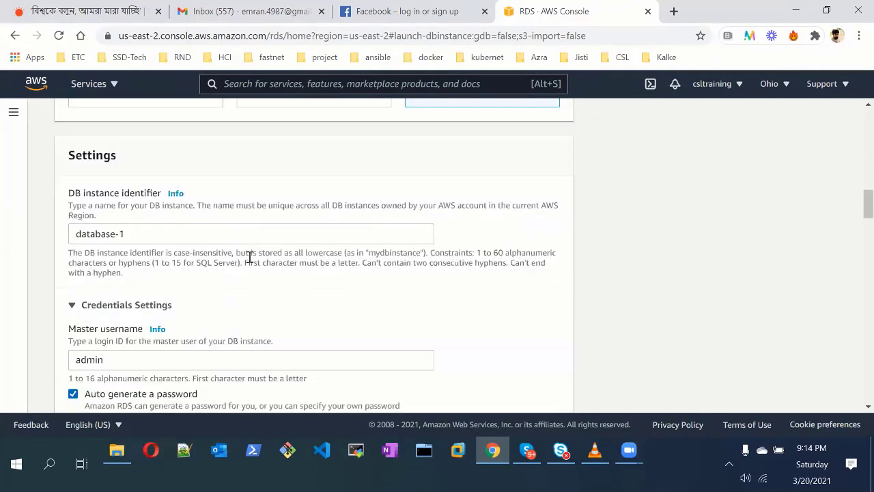
{"action": "scroll", "coordinate": [249, 263], "scroll_direction": "down", "scroll_amount": 4}
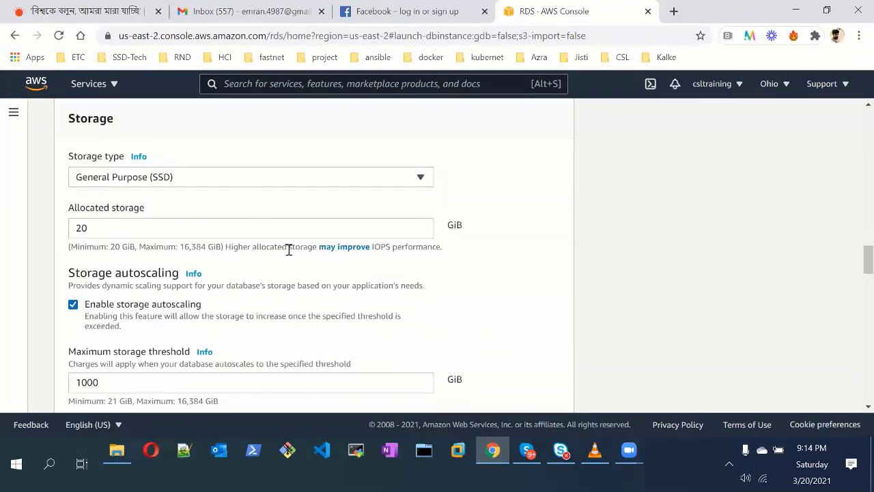
{"action": "scroll", "coordinate": [286, 247], "scroll_direction": "down", "scroll_amount": 4}
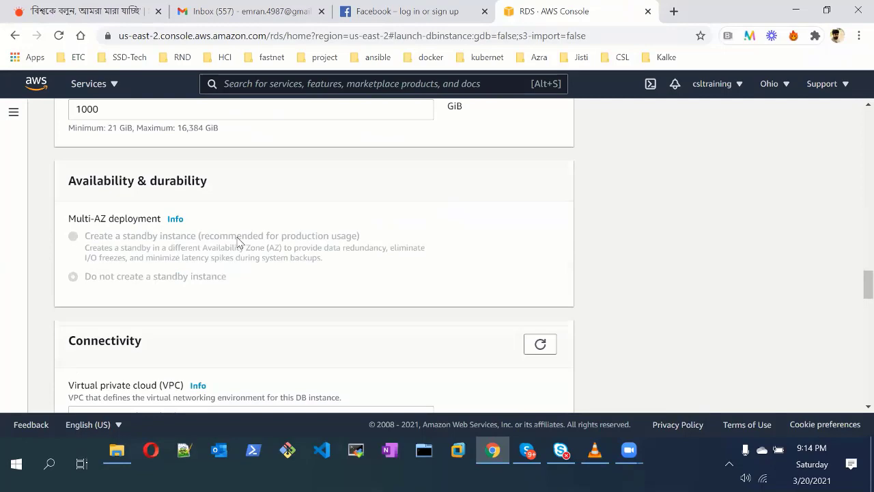
{"action": "scroll", "coordinate": [239, 241], "scroll_direction": "down", "scroll_amount": 4}
{"action": "scroll", "coordinate": [240, 244], "scroll_direction": "down", "scroll_amount": 2}
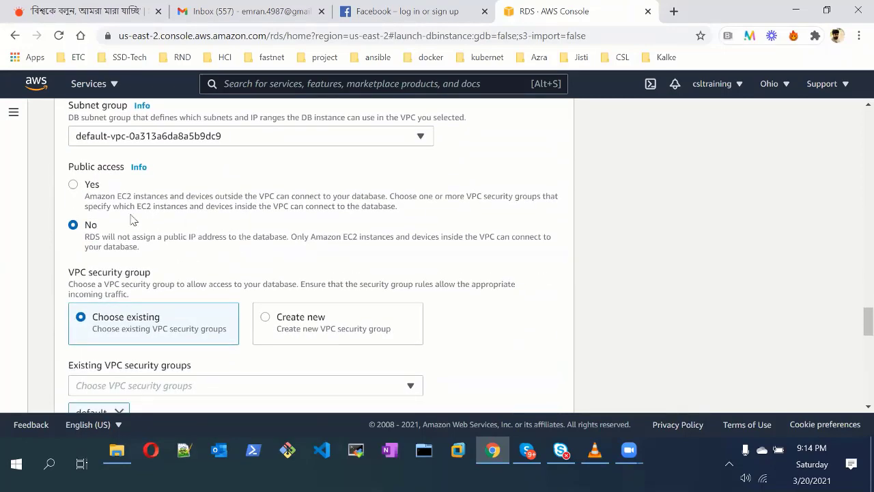
{"action": "left_click", "coordinate": [73, 186]}
Keep the existing default VPC security group rather than creating a new one
{"action": "scroll", "coordinate": [140, 318], "scroll_direction": "down", "scroll_amount": 3}
{"action": "scroll", "coordinate": [140, 316], "scroll_direction": "up", "scroll_amount": 2}
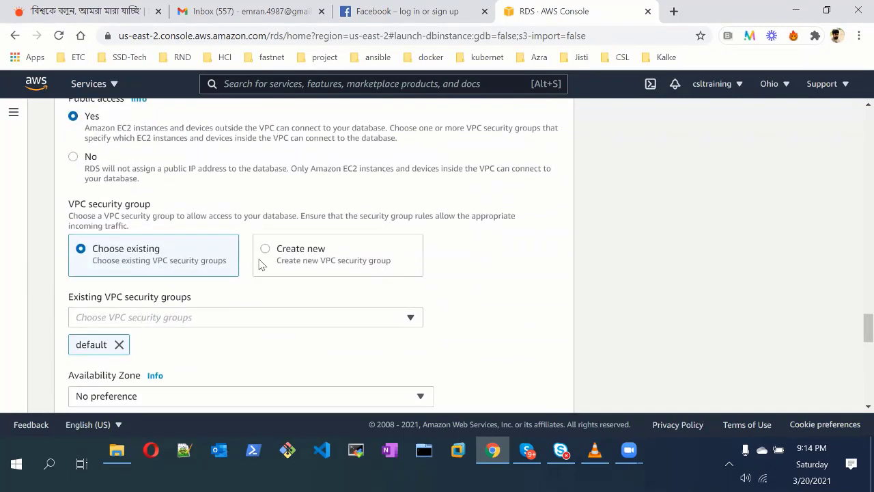
{"action": "left_click", "coordinate": [265, 249]}
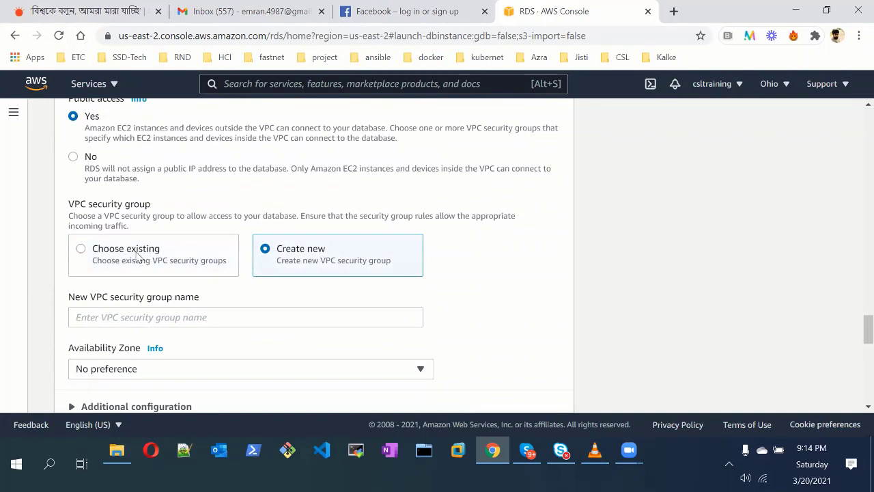
{"action": "left_click", "coordinate": [136, 252]}
Submit database-1 for creation
{"action": "scroll", "coordinate": [221, 260], "scroll_direction": "down", "scroll_amount": 2}
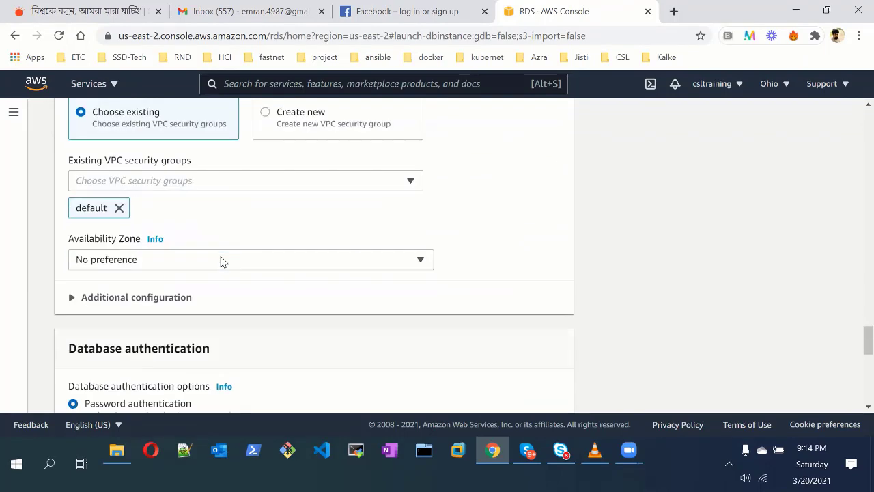
{"action": "scroll", "coordinate": [221, 261], "scroll_direction": "down", "scroll_amount": 4}
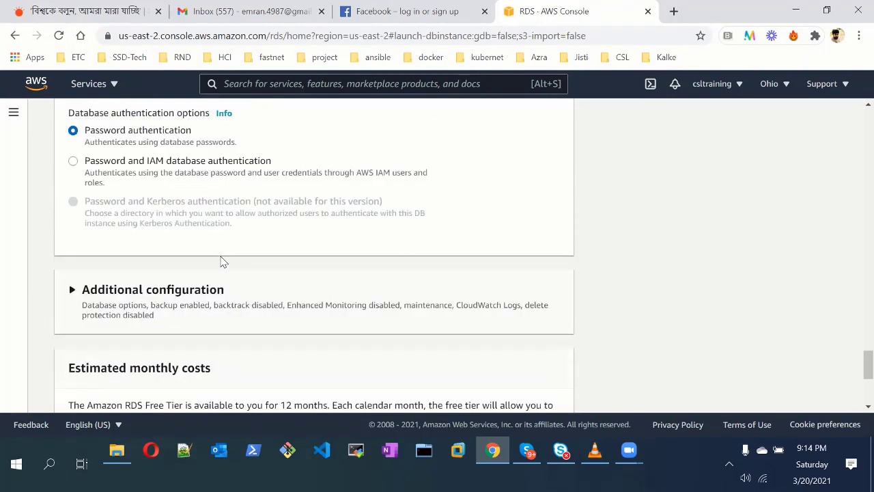
{"action": "scroll", "coordinate": [221, 260], "scroll_direction": "down", "scroll_amount": 4}
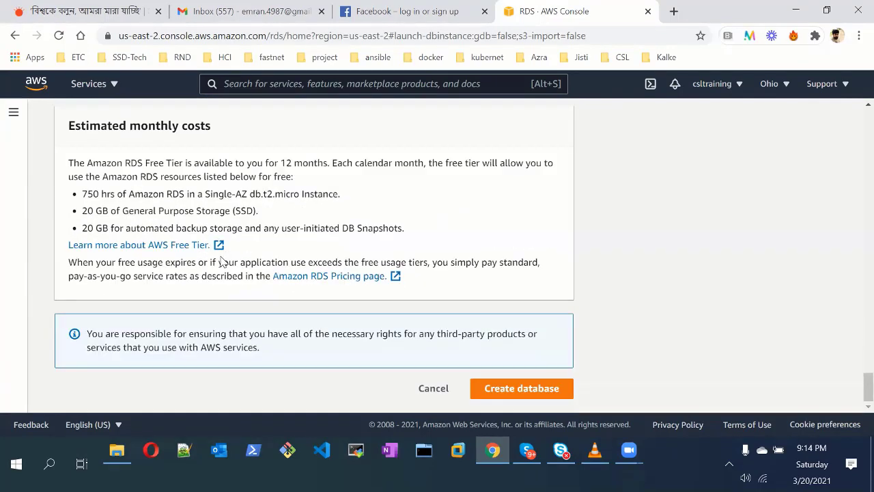
{"action": "left_click", "coordinate": [526, 393]}
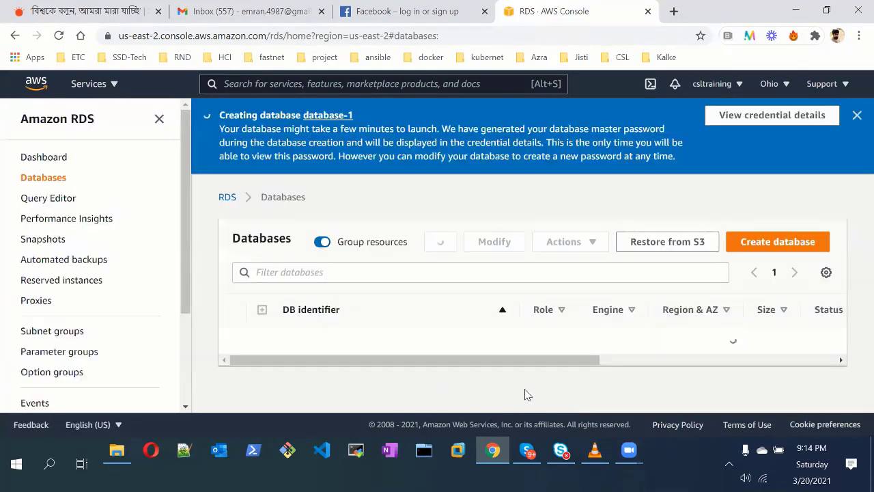
{"action": "left_click_drag", "start_coordinate": [536, 360], "coordinate": [682, 366]}
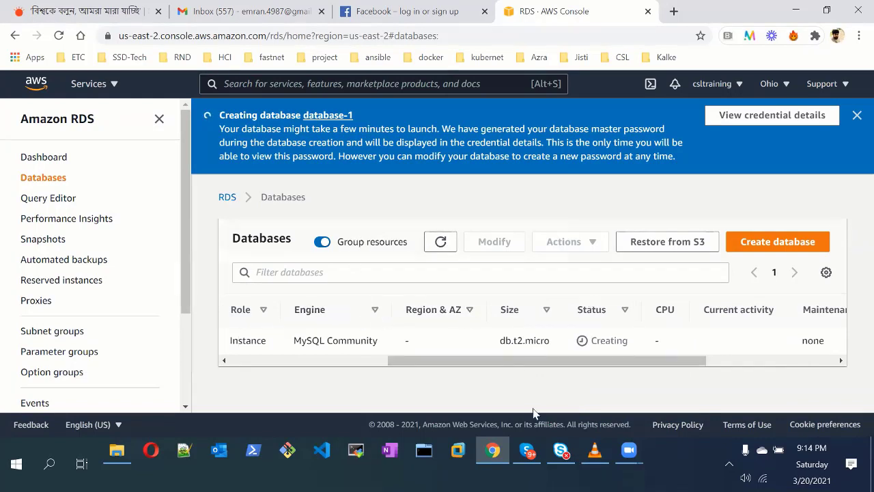
{"action": "left_click", "coordinate": [628, 450]}
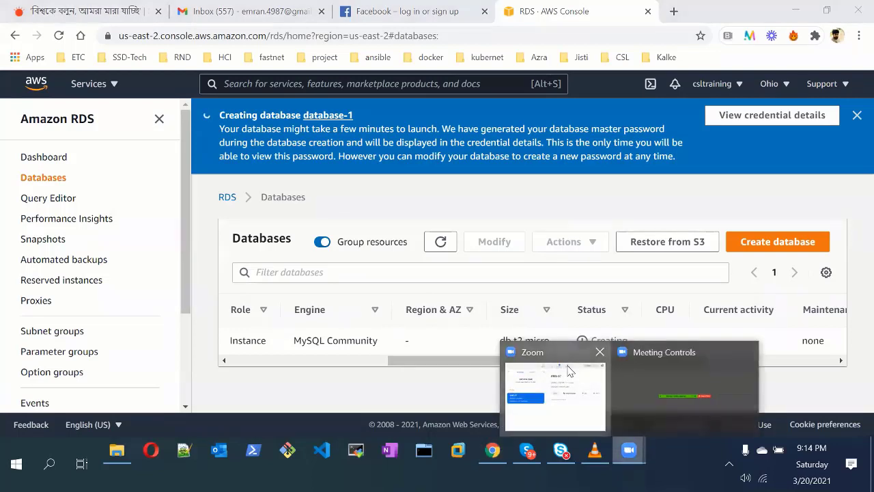
{"action": "left_click", "coordinate": [696, 384]}
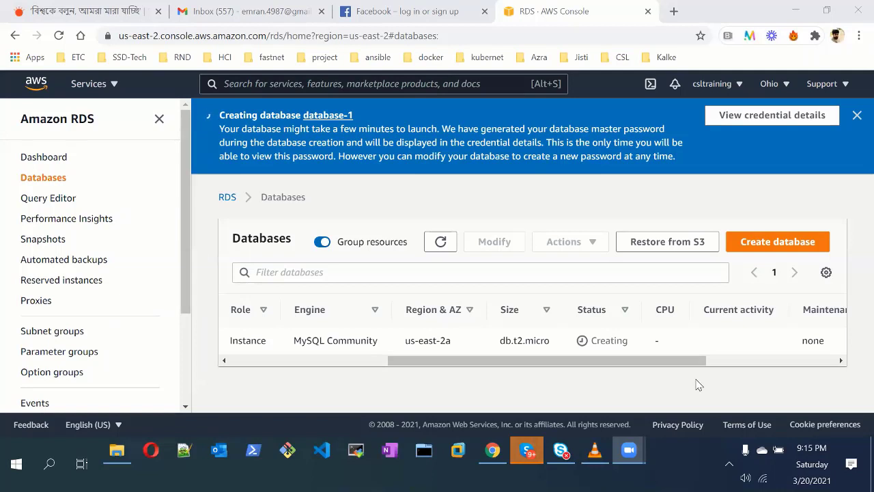
Refresh the Databases list to update database-1's status
{"action": "left_click", "coordinate": [441, 243]}
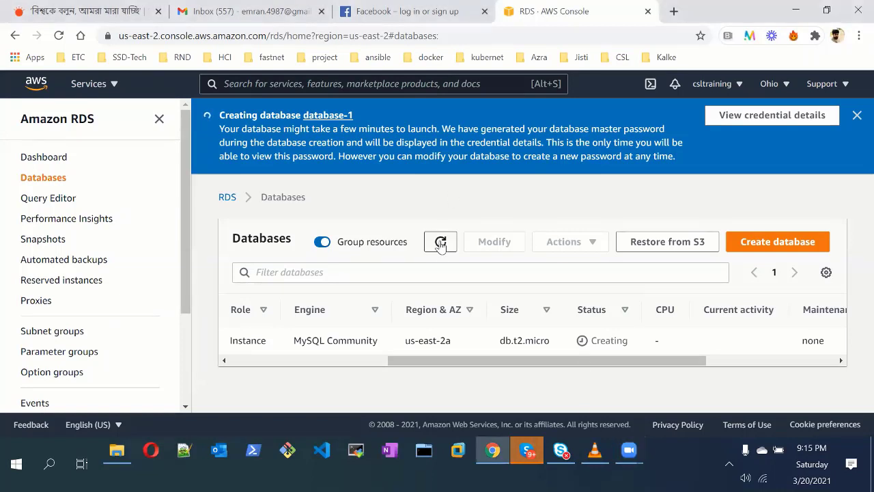
{"action": "left_click", "coordinate": [629, 449]}
{"action": "left_click", "coordinate": [626, 343]}
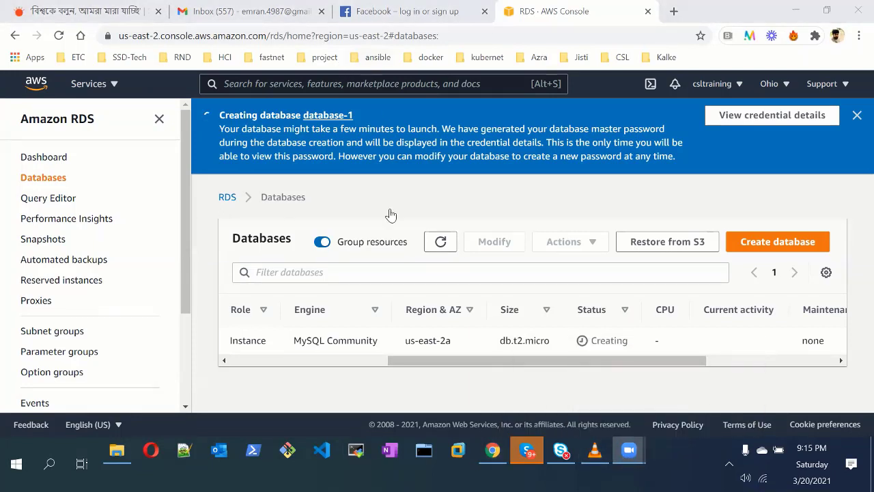
{"action": "mouse_move", "coordinate": [629, 451]}
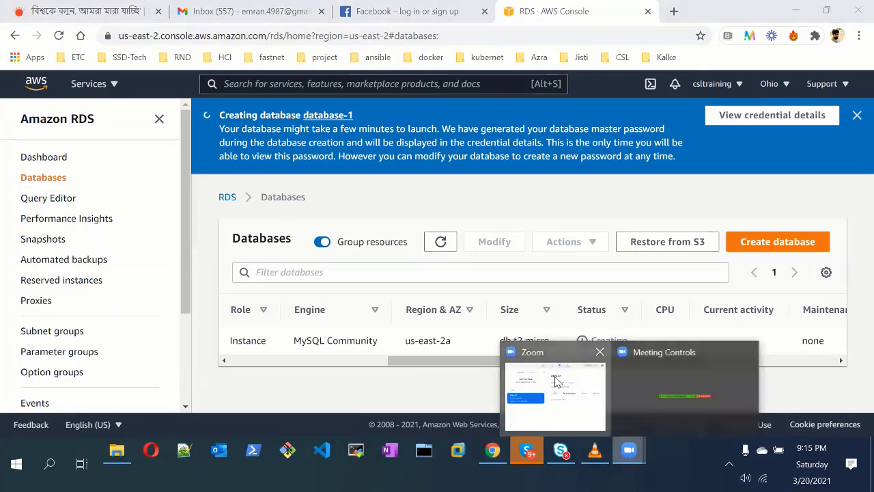
{"action": "left_click", "coordinate": [555, 382]}
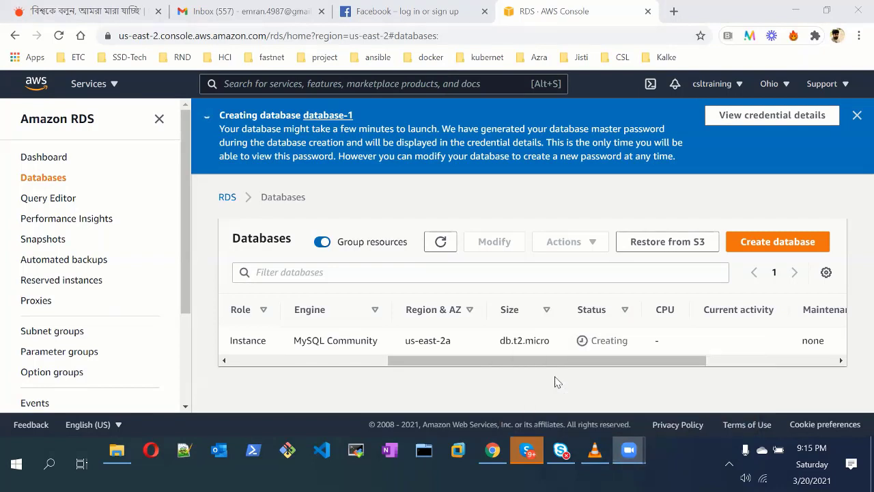
{"action": "left_click", "coordinate": [790, 180]}
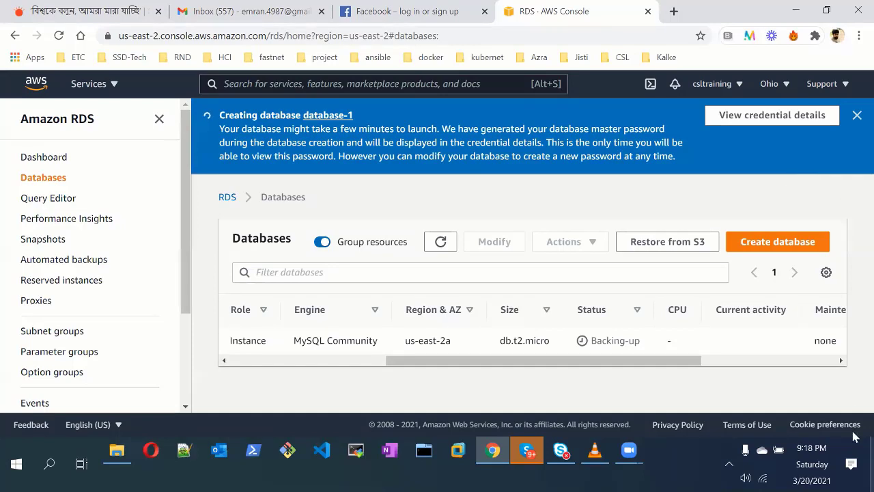
Check the Skype chat, then return to the RDS console showing Backing-up
{"action": "left_click", "coordinate": [629, 450]}
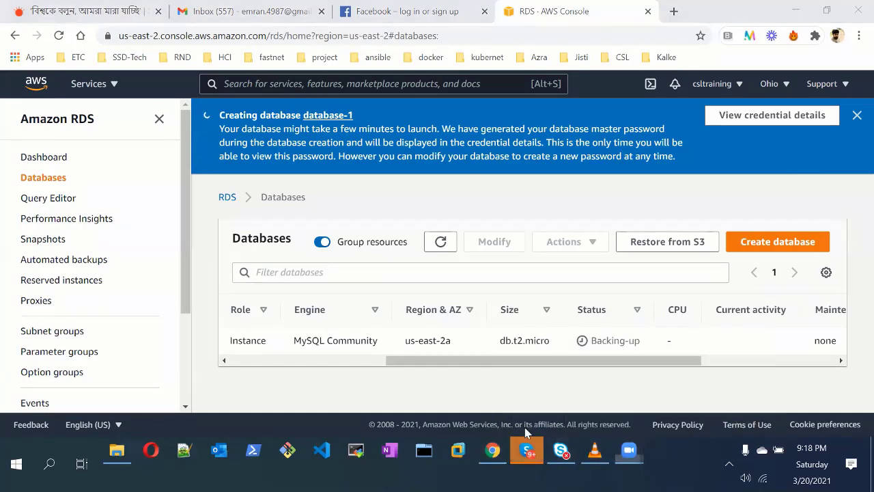
{"action": "left_click", "coordinate": [527, 450]}
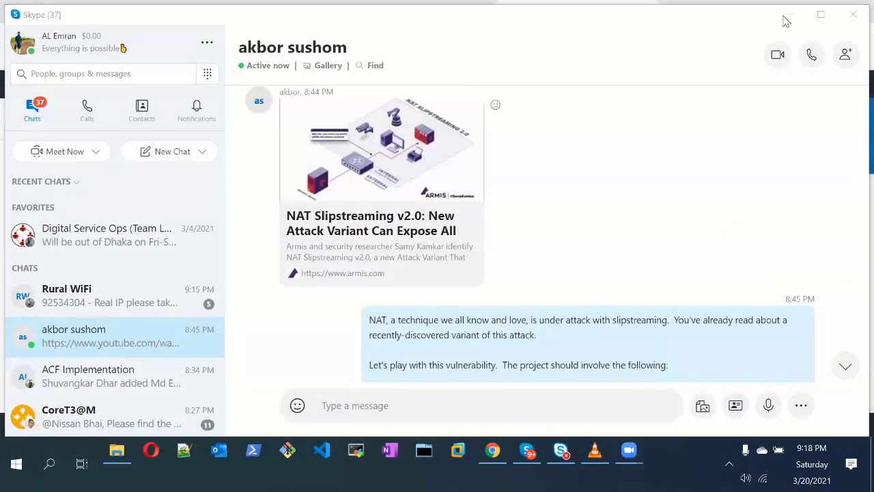
{"action": "key", "text": "alt+Tab"}
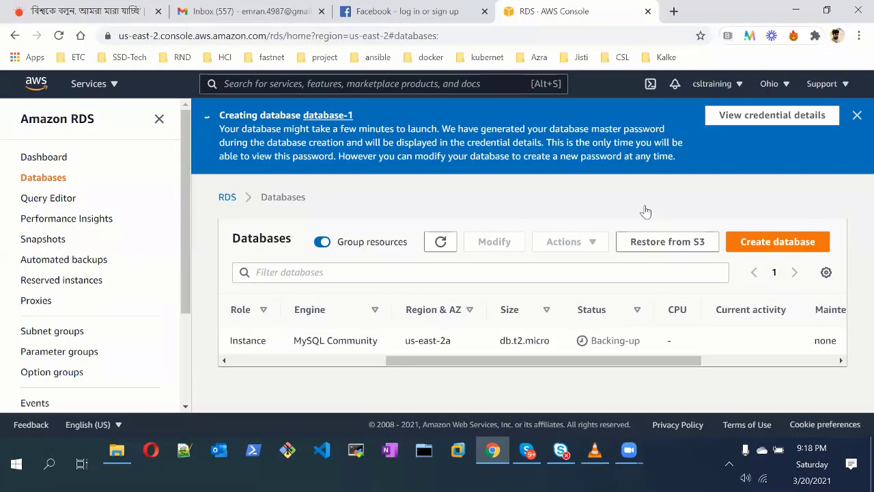
Refresh the list and dismiss the blue Creating database banner
{"action": "left_click", "coordinate": [441, 243]}
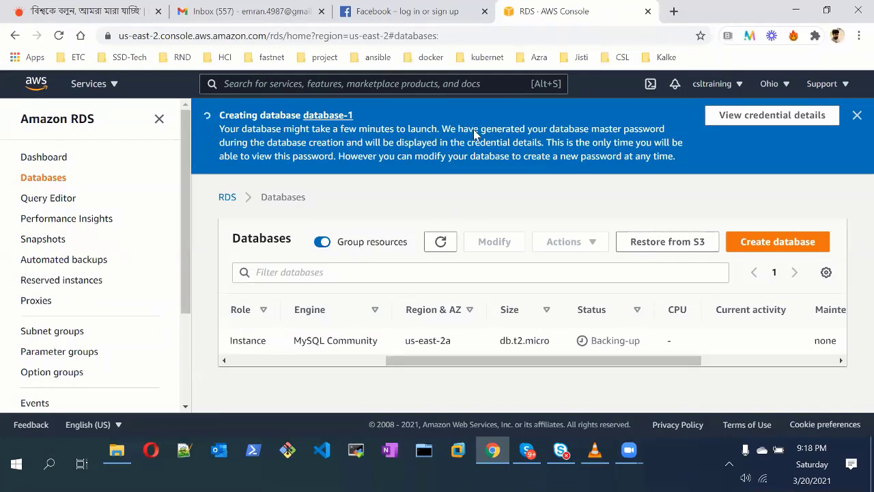
{"action": "left_click", "coordinate": [443, 242]}
{"action": "left_click", "coordinate": [856, 115]}
Keep refreshing database-1's status, scrolling the table sideways to see its columns
{"action": "left_click", "coordinate": [441, 169]}
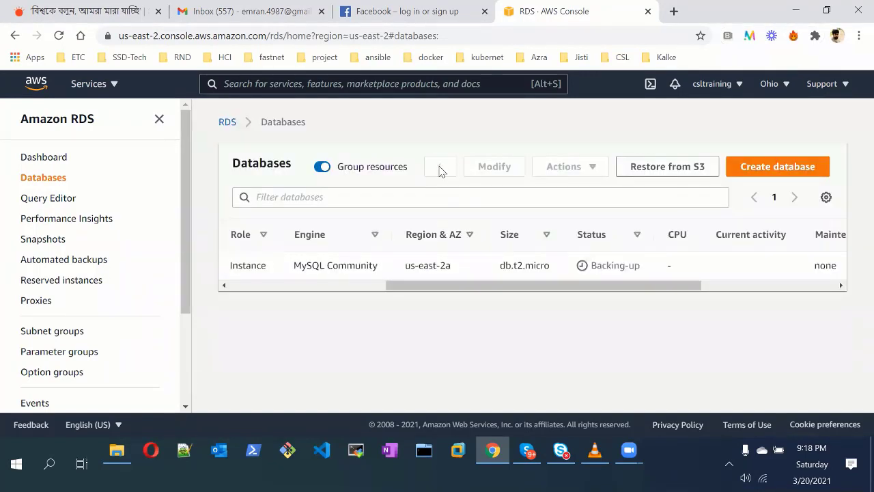
{"action": "left_click", "coordinate": [440, 170]}
{"action": "left_click", "coordinate": [441, 169]}
{"action": "left_click", "coordinate": [439, 170]}
{"action": "left_click_drag", "start_coordinate": [445, 284], "coordinate": [249, 236]}
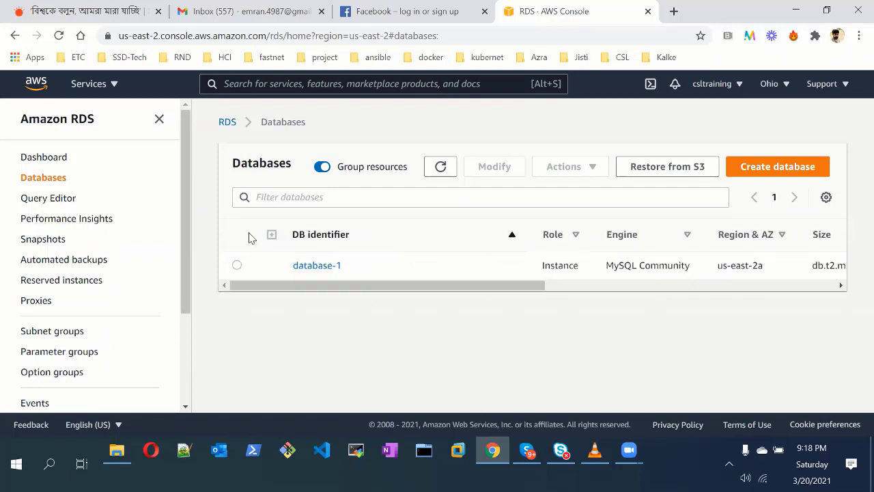
{"action": "left_click", "coordinate": [444, 175]}
{"action": "left_click_drag", "start_coordinate": [547, 273], "coordinate": [803, 277]}
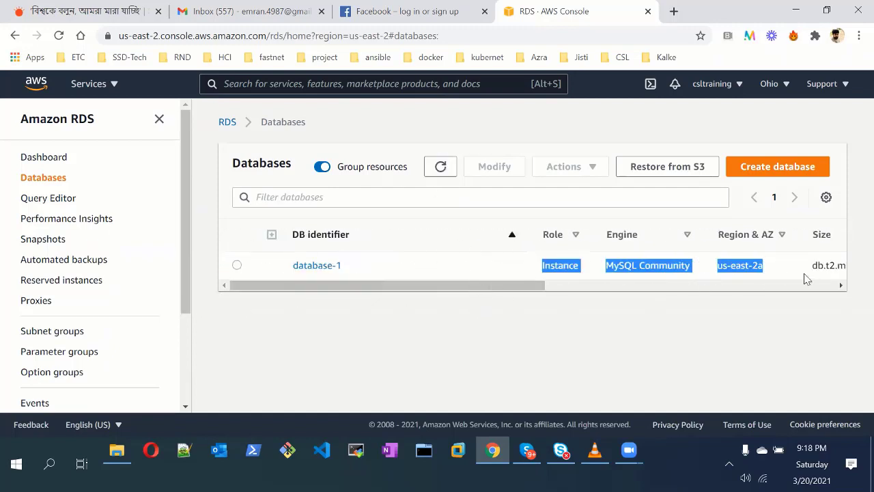
{"action": "left_click_drag", "start_coordinate": [507, 289], "coordinate": [826, 288]}
{"action": "left_click", "coordinate": [440, 167]}
{"action": "left_click", "coordinate": [441, 166]}
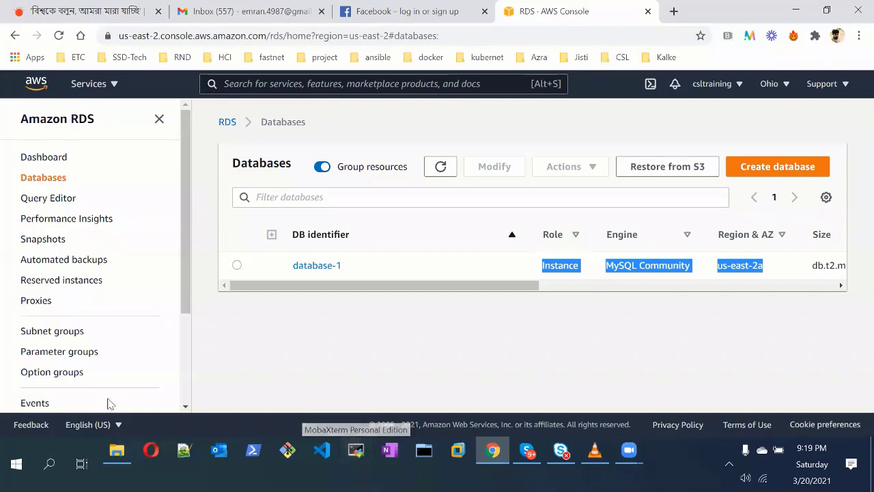
Launch SQLyog Enterprise by searching 'sql' in Windows search
{"action": "left_click", "coordinate": [49, 464]}
{"action": "type", "text": "sql"}
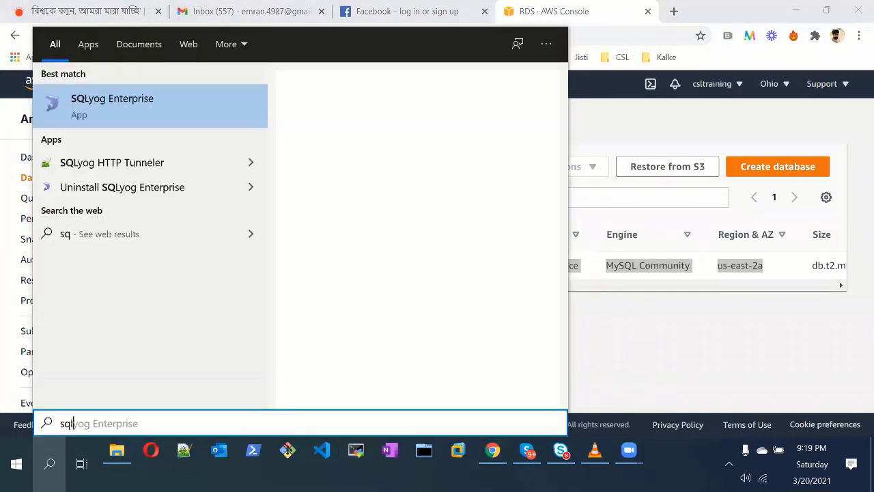
{"action": "left_click", "coordinate": [139, 103]}
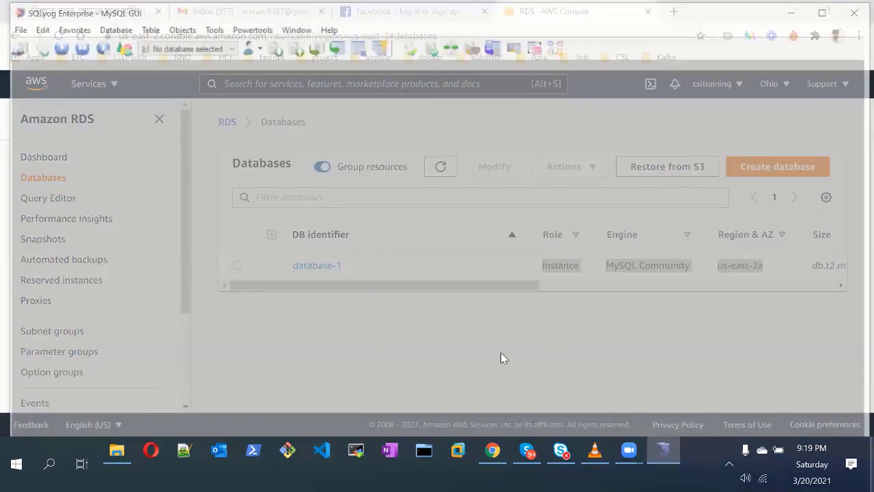
{"action": "key", "text": "alt+Tab"}
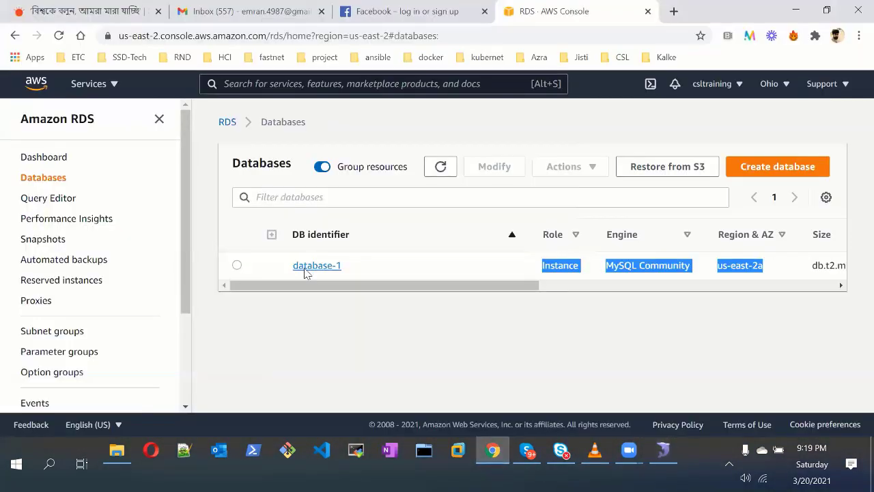
{"action": "left_click", "coordinate": [304, 265]}
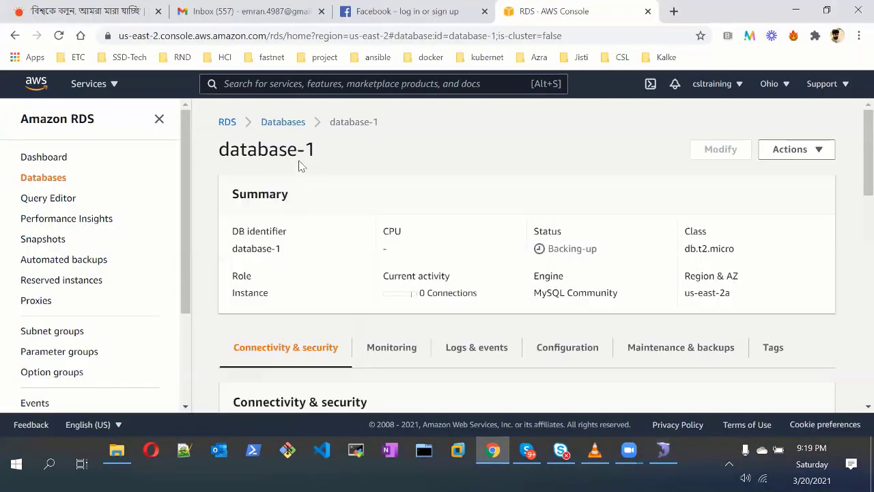
{"action": "left_click", "coordinate": [286, 133]}
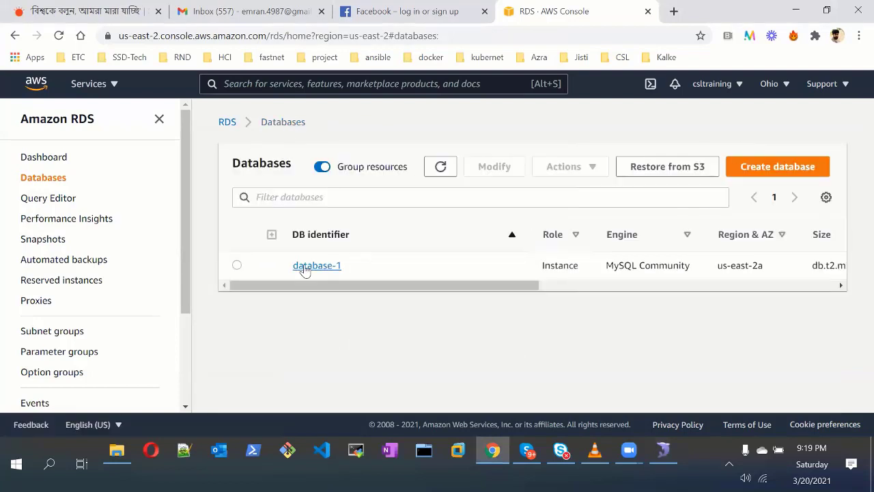
{"action": "left_click", "coordinate": [304, 268]}
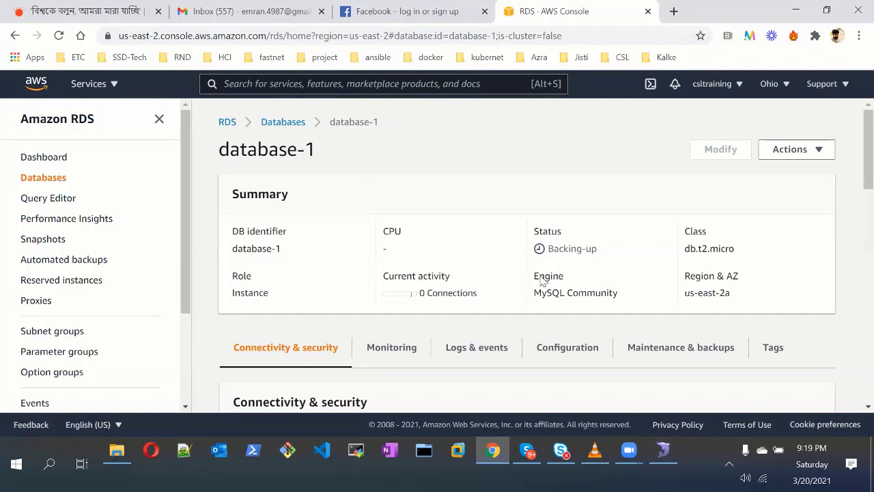
{"action": "scroll", "coordinate": [377, 255], "scroll_direction": "down", "scroll_amount": 3}
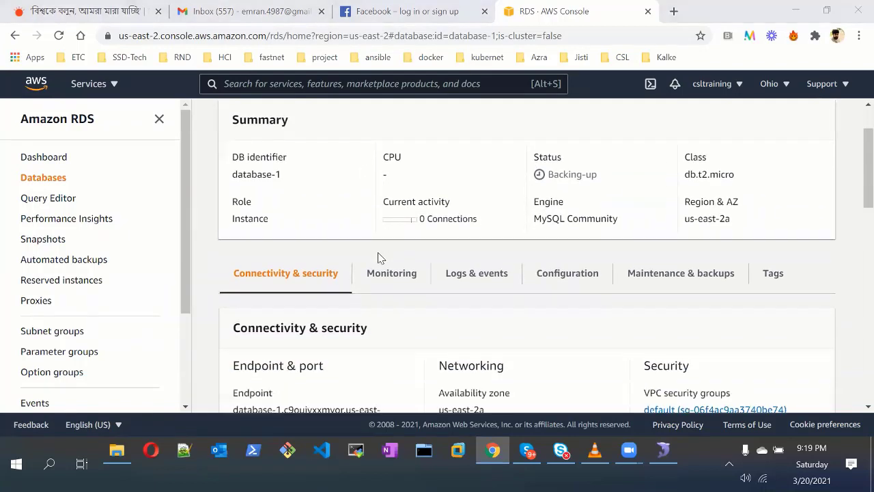
{"action": "scroll", "coordinate": [380, 257], "scroll_direction": "up", "scroll_amount": 3}
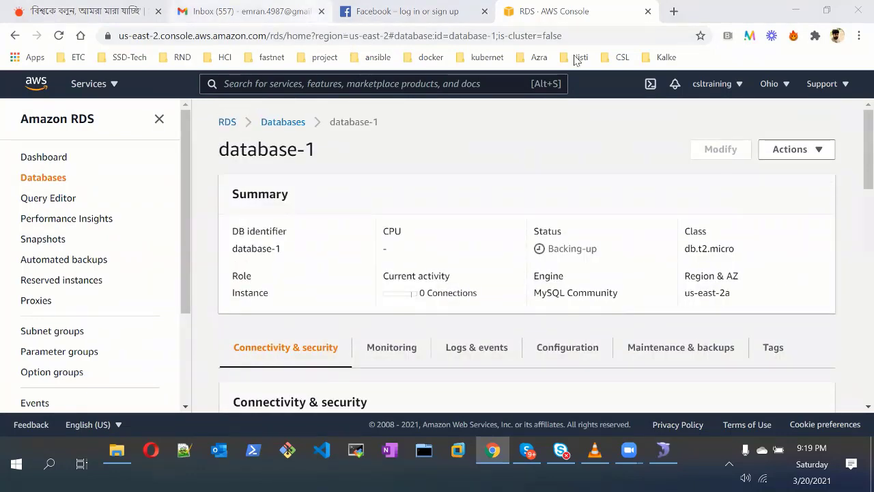
{"action": "left_click", "coordinate": [283, 122]}
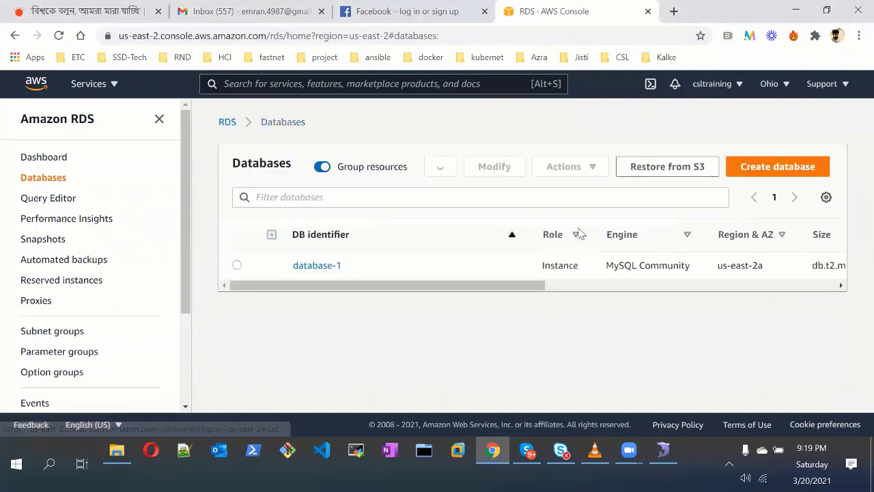
{"action": "left_click", "coordinate": [316, 271]}
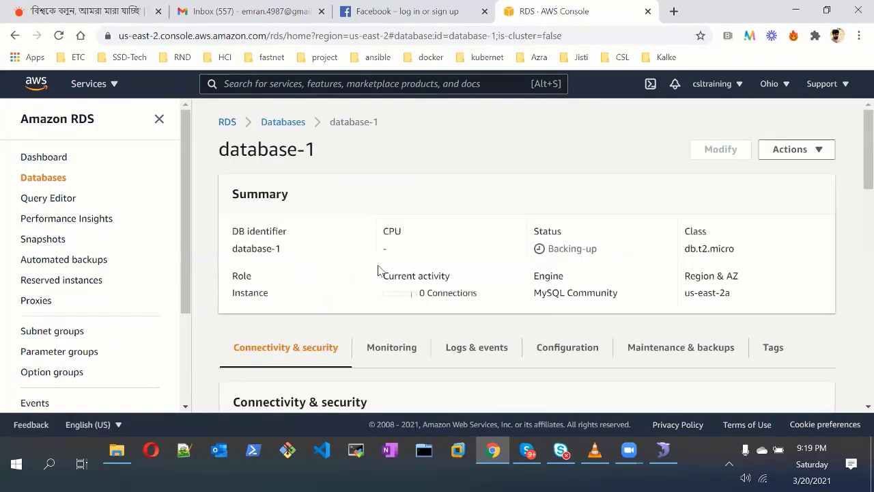
{"action": "scroll", "coordinate": [400, 286], "scroll_direction": "down", "scroll_amount": 3}
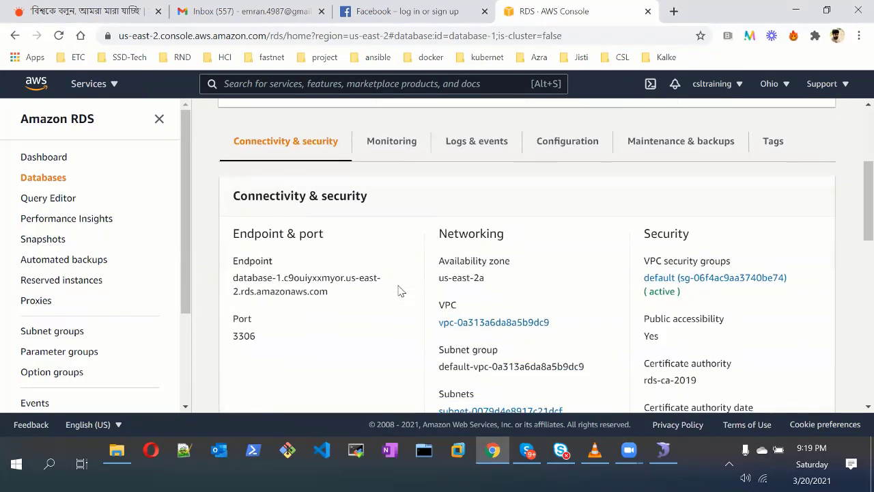
{"action": "scroll", "coordinate": [400, 291], "scroll_direction": "down", "scroll_amount": 2}
{"action": "scroll", "coordinate": [400, 290], "scroll_direction": "down", "scroll_amount": 5}
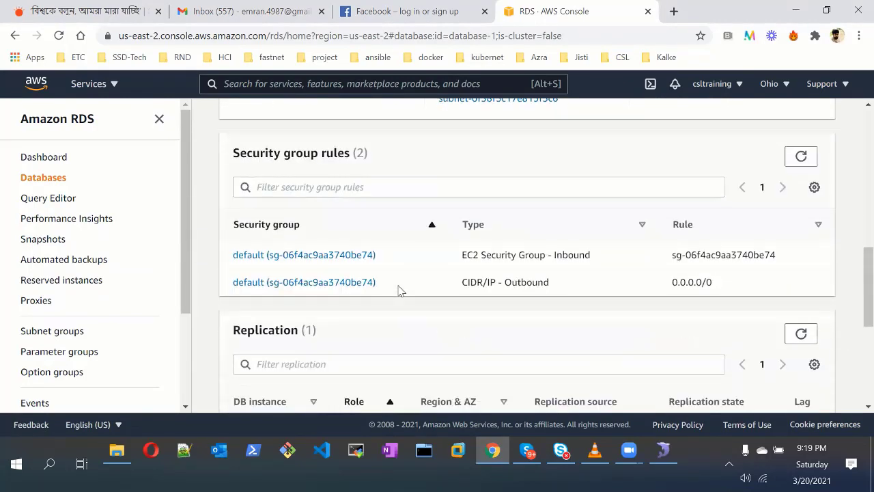
{"action": "scroll", "coordinate": [274, 124], "scroll_direction": "down", "scroll_amount": 2}
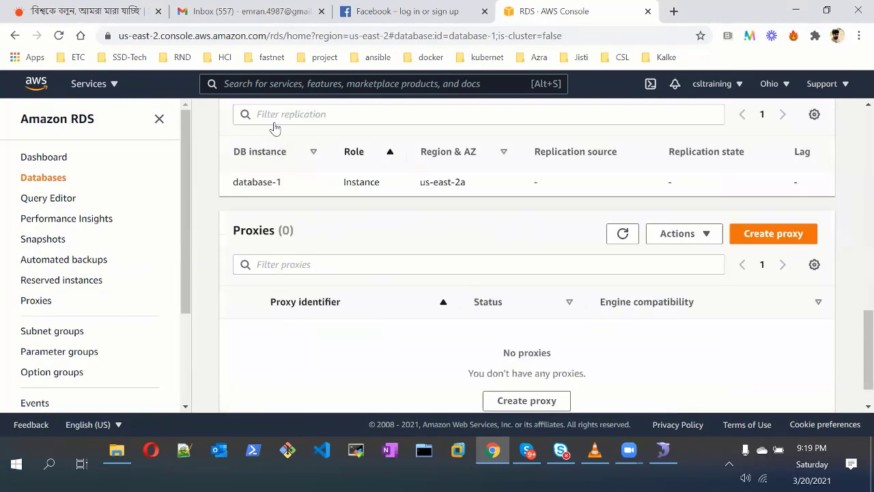
{"action": "scroll", "coordinate": [274, 125], "scroll_direction": "up", "scroll_amount": 12}
{"action": "left_click", "coordinate": [275, 122]}
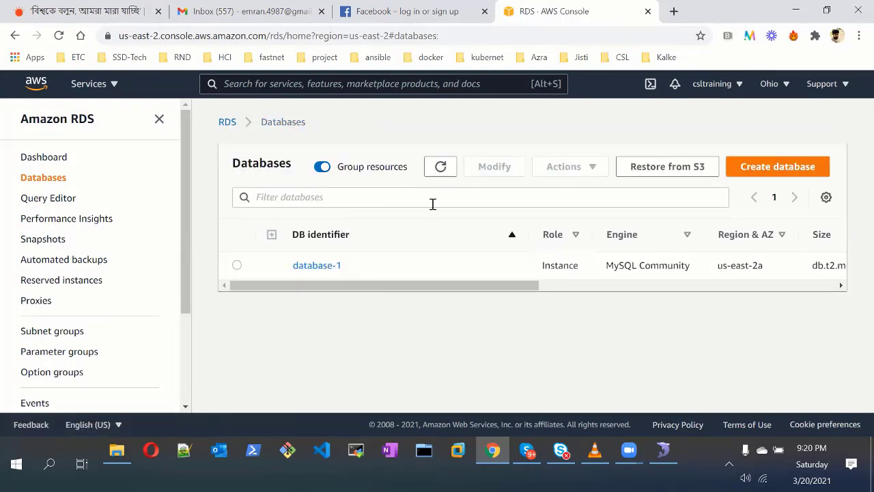
{"action": "left_click", "coordinate": [440, 166]}
{"action": "left_click", "coordinate": [442, 175]}
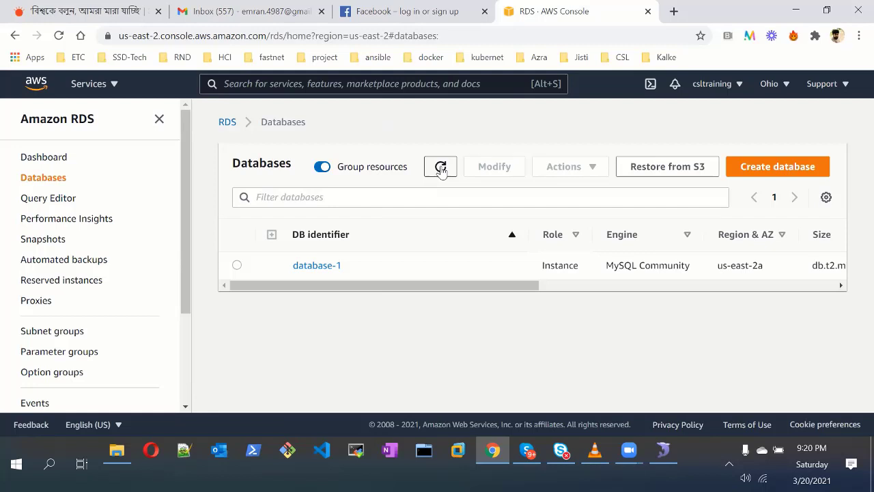
{"action": "left_click", "coordinate": [442, 169]}
{"action": "left_click_drag", "start_coordinate": [484, 285], "coordinate": [831, 294]}
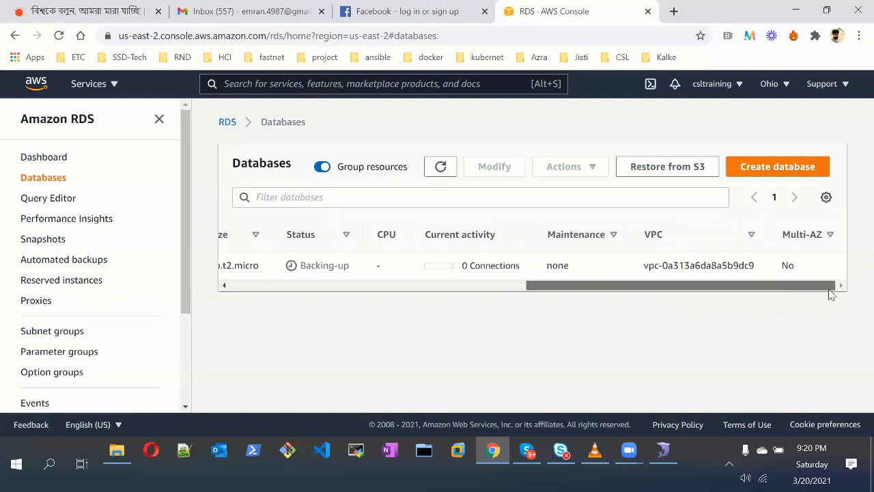
{"action": "left_click_drag", "start_coordinate": [831, 294], "coordinate": [447, 293]}
{"action": "left_click_drag", "start_coordinate": [356, 292], "coordinate": [626, 287]}
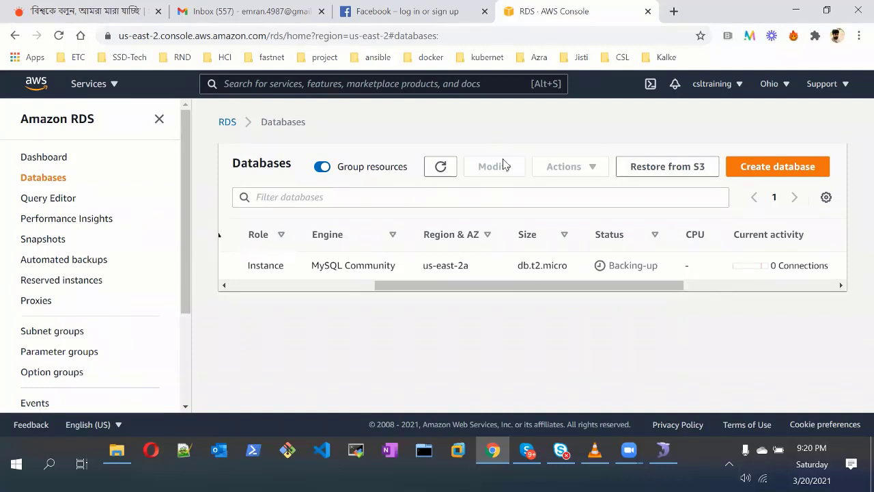
{"action": "left_click", "coordinate": [230, 123]}
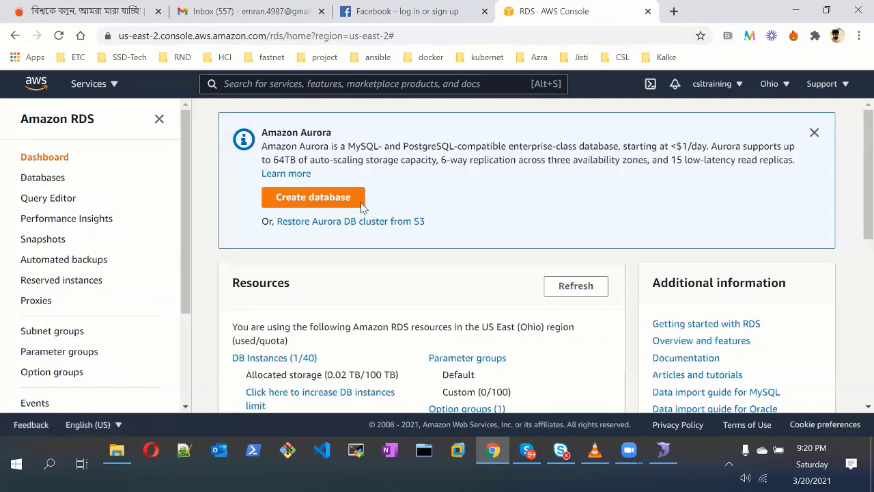
{"action": "scroll", "coordinate": [263, 225], "scroll_direction": "down", "scroll_amount": 2}
{"action": "scroll", "coordinate": [263, 225], "scroll_direction": "down", "scroll_amount": 1}
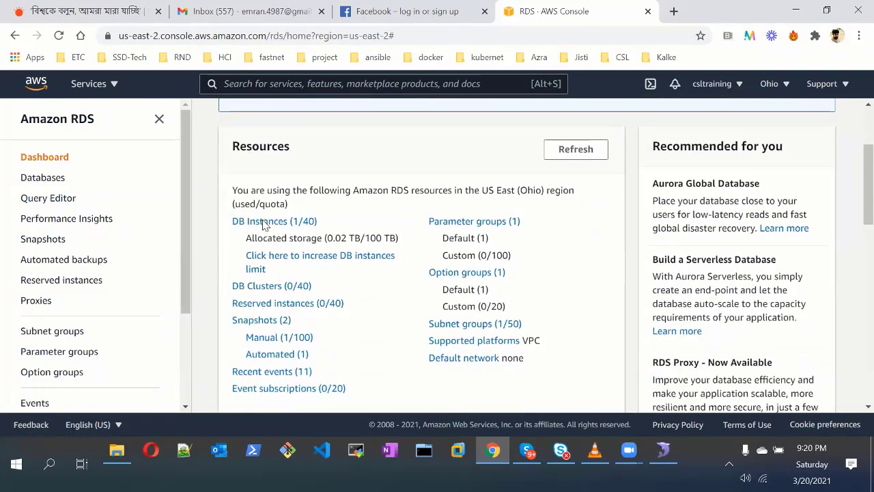
{"action": "left_click", "coordinate": [263, 222]}
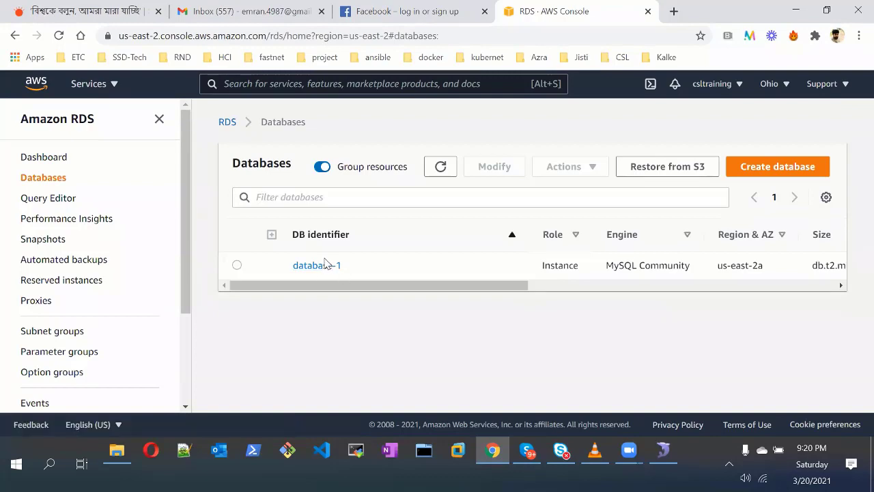
Open database-1 and review its endpoint, port 3306 and default security group
{"action": "left_click", "coordinate": [318, 265]}
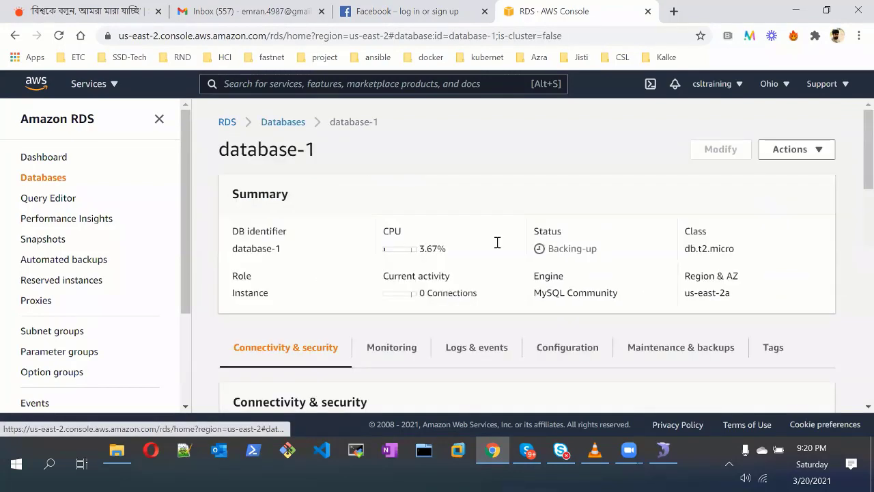
{"action": "scroll", "coordinate": [539, 271], "scroll_direction": "down", "scroll_amount": 1}
{"action": "scroll", "coordinate": [539, 271], "scroll_direction": "down", "scroll_amount": 4}
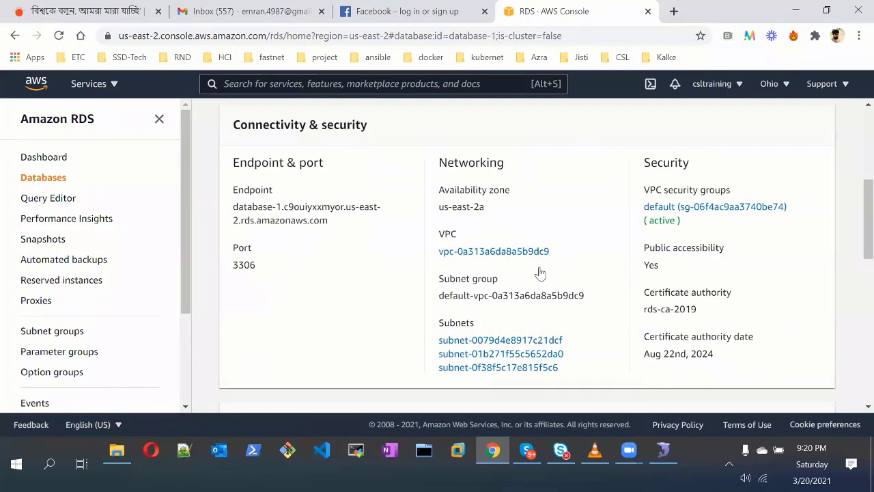
{"action": "scroll", "coordinate": [539, 271], "scroll_direction": "down", "scroll_amount": 2}
{"action": "middle_click", "coordinate": [539, 267]}
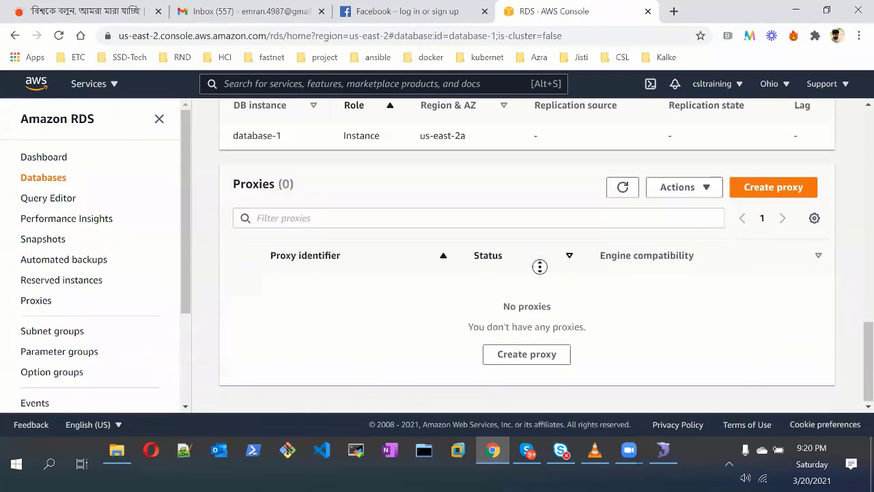
{"action": "scroll", "coordinate": [539, 267], "scroll_direction": "up", "scroll_amount": 9}
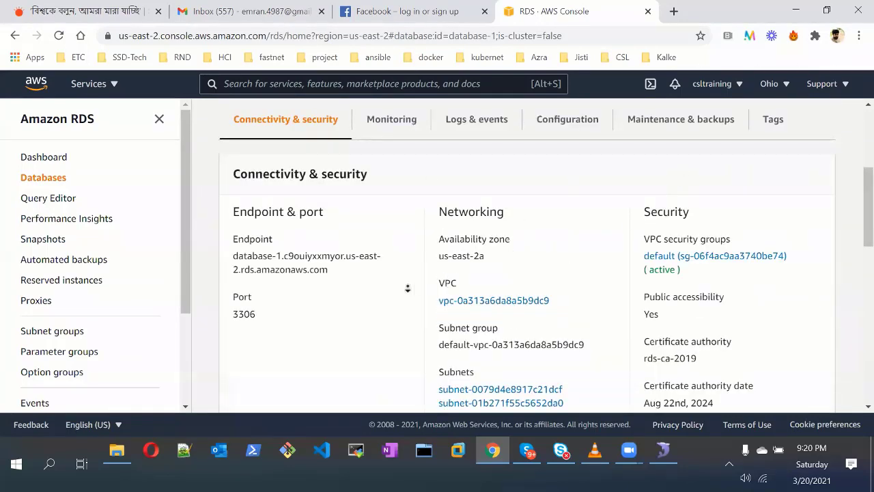
{"action": "scroll", "coordinate": [341, 252], "scroll_direction": "up", "scroll_amount": 3}
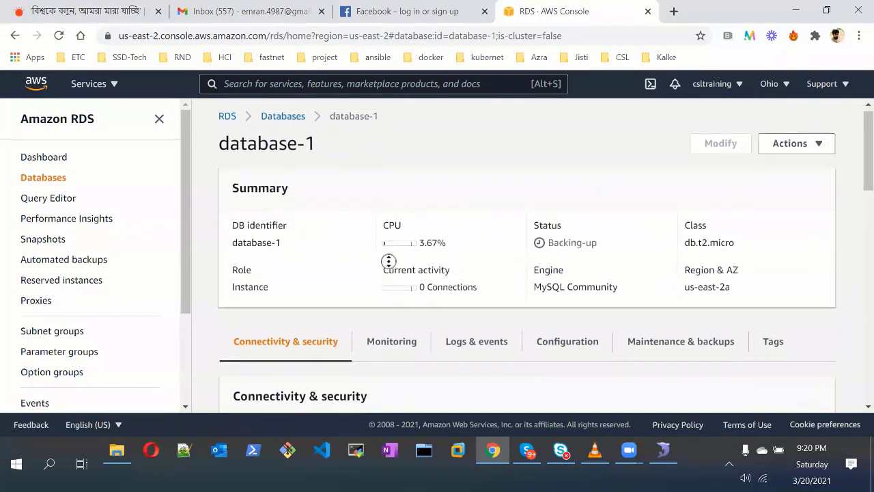
Refresh the Databases list repeatedly, confirming database-1 is still Backing-up
{"action": "left_click", "coordinate": [275, 123]}
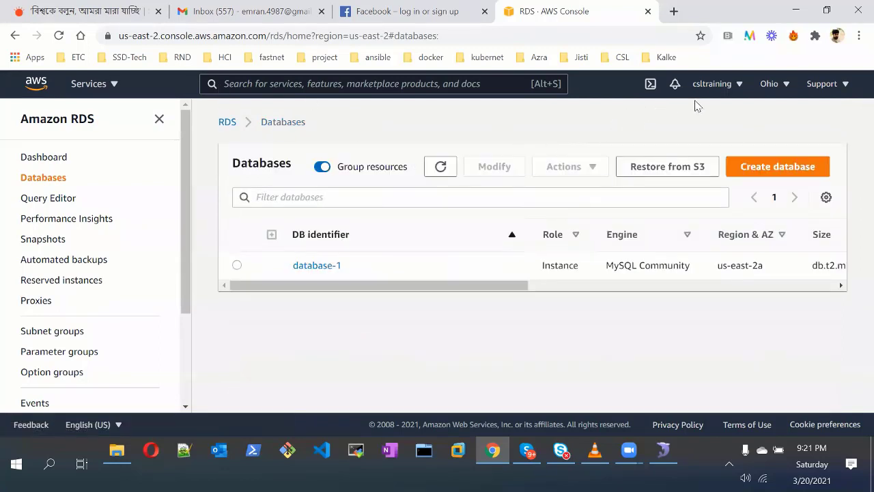
{"action": "left_click", "coordinate": [437, 170]}
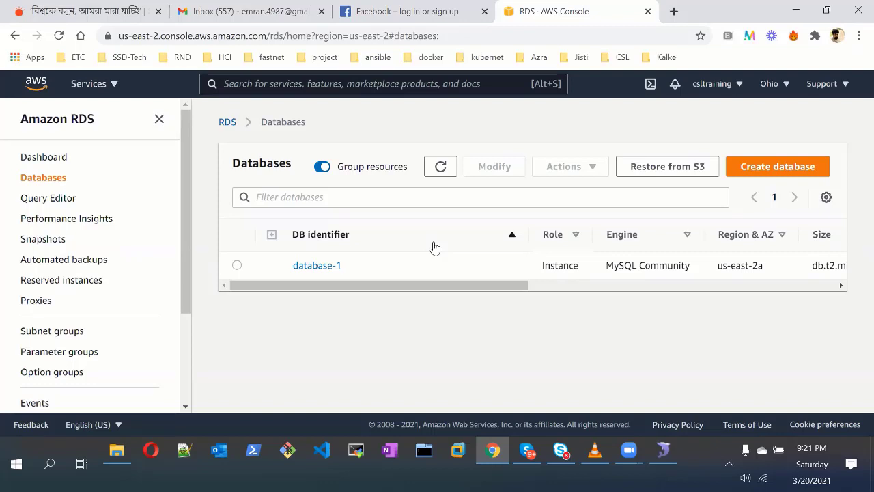
{"action": "left_click", "coordinate": [311, 266]}
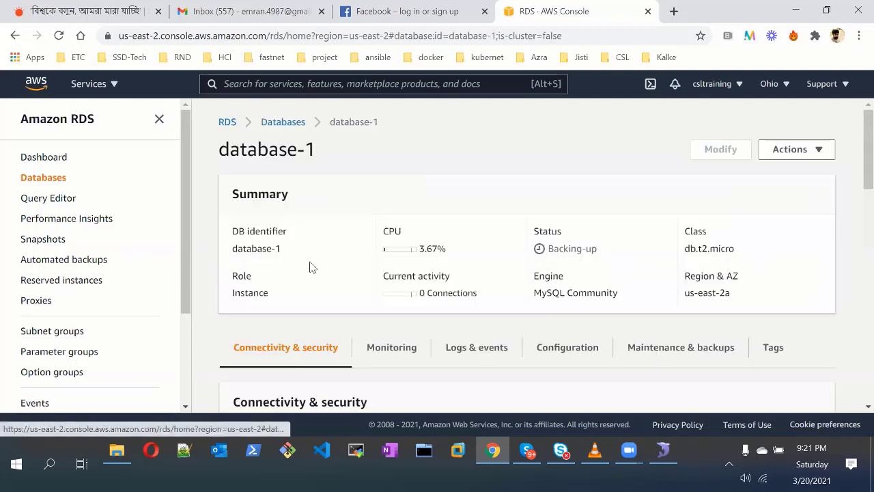
{"action": "left_click", "coordinate": [289, 129]}
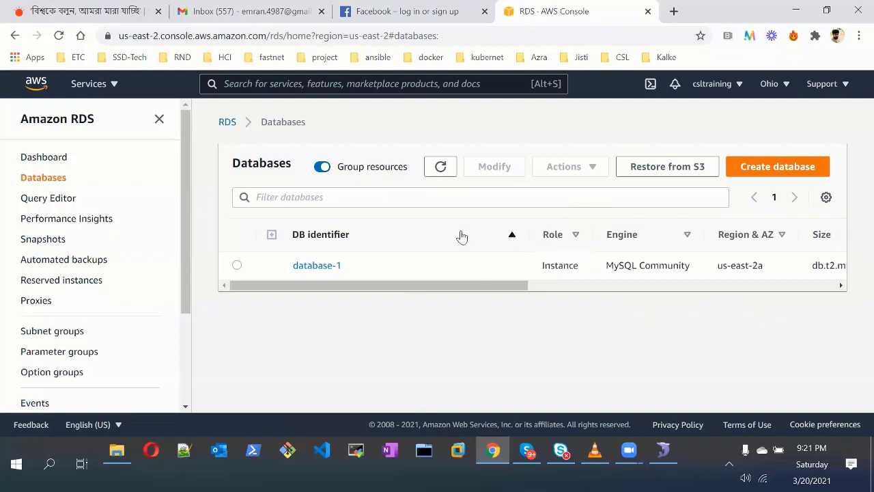
{"action": "left_click", "coordinate": [440, 167]}
{"action": "left_click_drag", "start_coordinate": [543, 287], "coordinate": [335, 263]}
{"action": "left_click", "coordinate": [317, 266]}
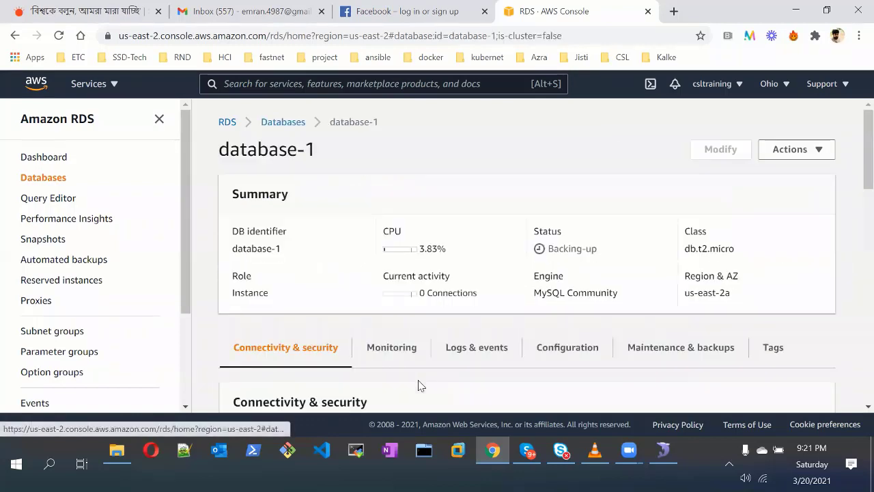
{"action": "scroll", "coordinate": [320, 283], "scroll_direction": "down", "scroll_amount": 3}
{"action": "scroll", "coordinate": [323, 280], "scroll_direction": "down", "scroll_amount": 7}
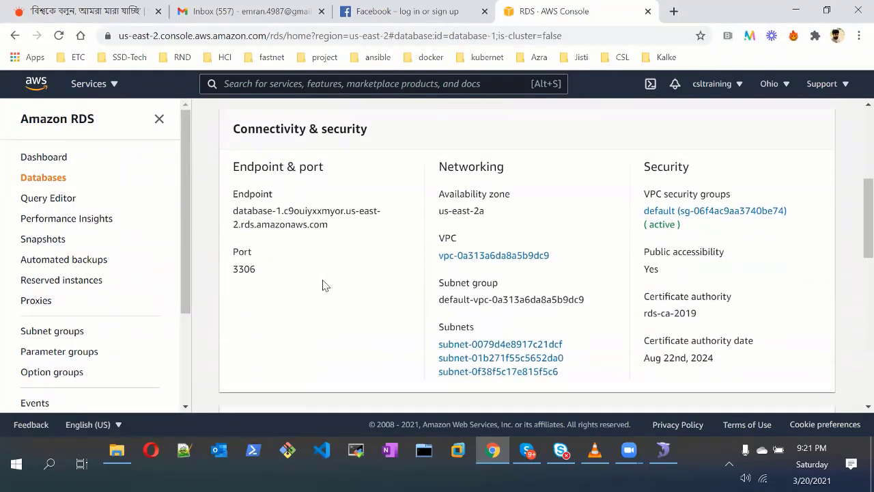
{"action": "scroll", "coordinate": [323, 284], "scroll_direction": "down", "scroll_amount": 2}
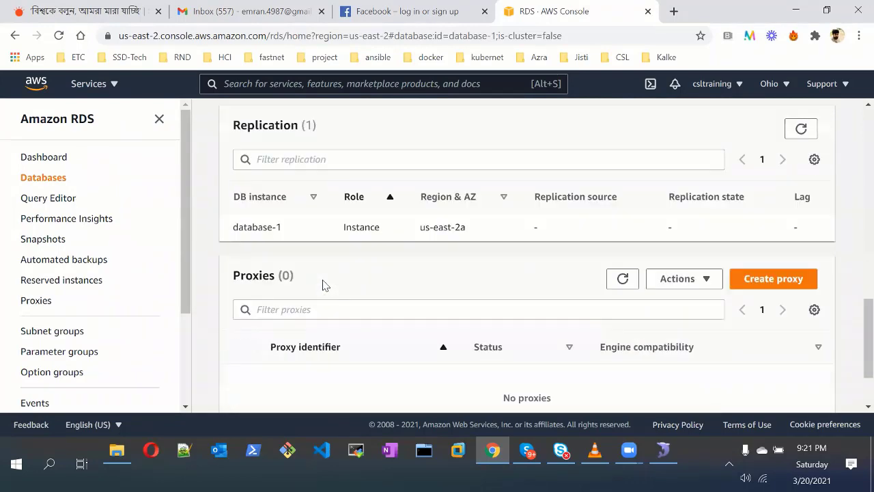
{"action": "scroll", "coordinate": [322, 286], "scroll_direction": "up", "scroll_amount": 3}
{"action": "scroll", "coordinate": [322, 284], "scroll_direction": "up", "scroll_amount": 9}
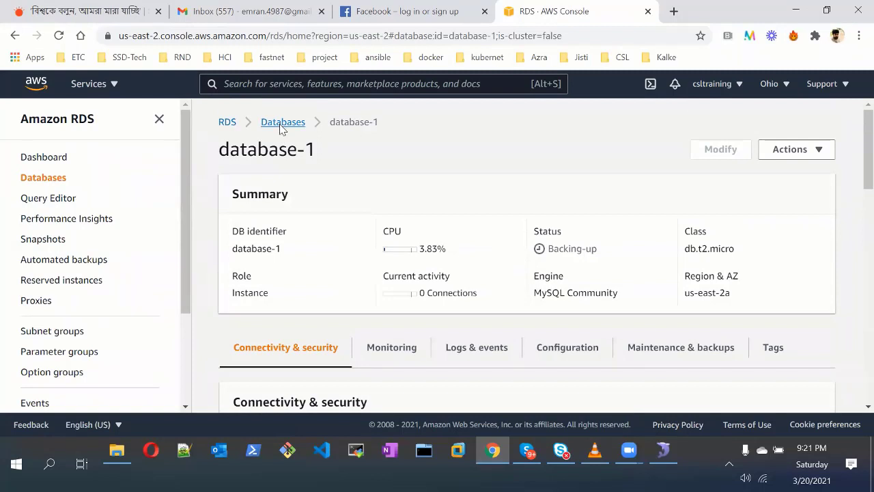
{"action": "left_click", "coordinate": [280, 128]}
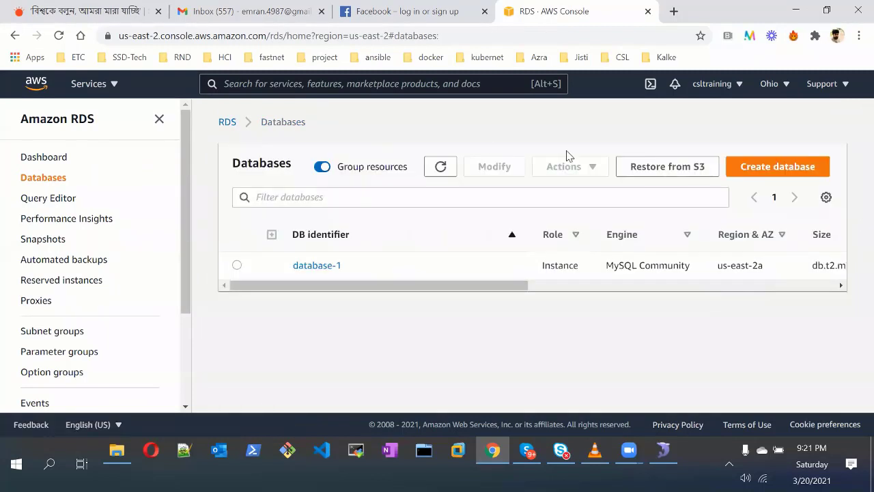
{"action": "left_click", "coordinate": [442, 167]}
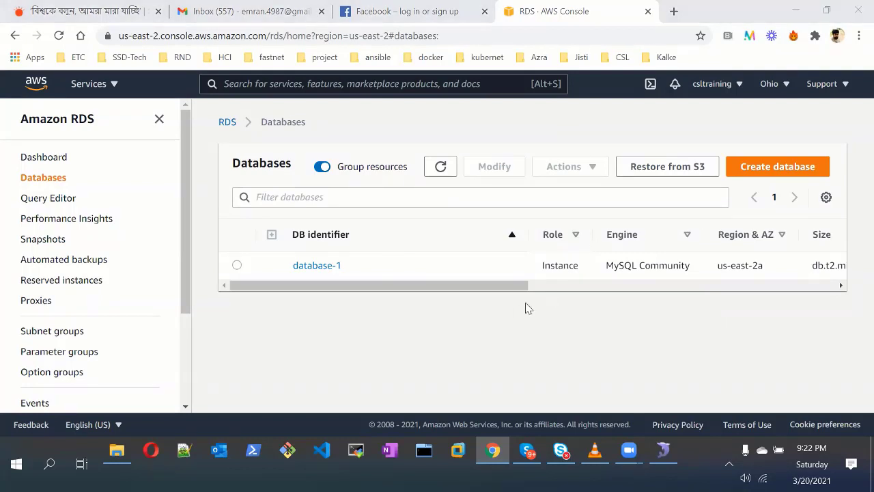
{"action": "left_click_drag", "start_coordinate": [522, 285], "coordinate": [351, 299]}
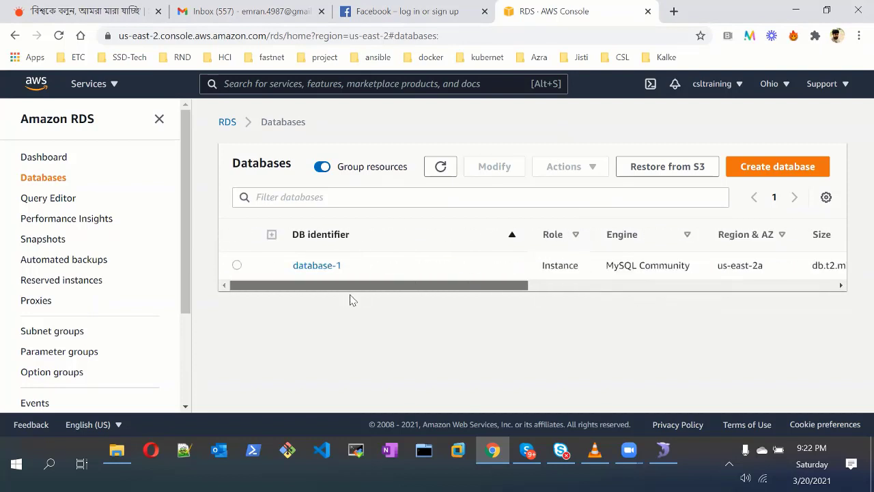
{"action": "left_click", "coordinate": [437, 172]}
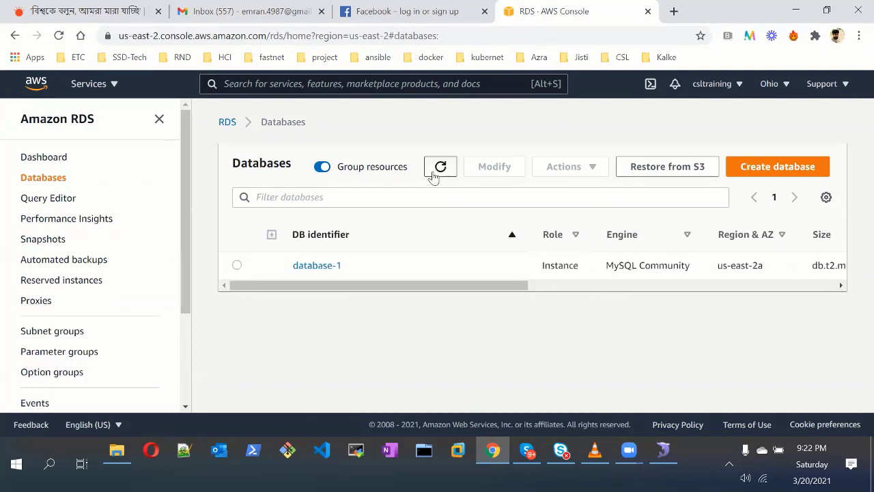
{"action": "left_click", "coordinate": [437, 172]}
{"action": "left_click", "coordinate": [432, 176]}
{"action": "left_click", "coordinate": [433, 175]}
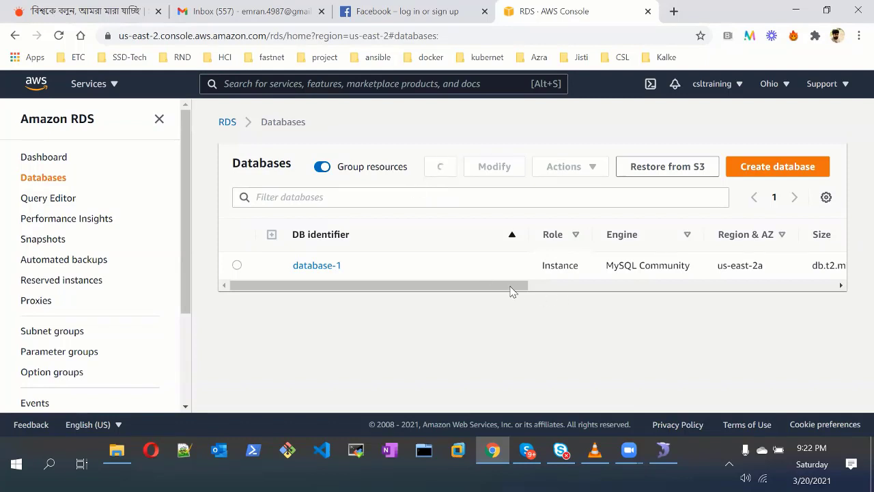
{"action": "left_click_drag", "start_coordinate": [511, 287], "coordinate": [662, 290]}
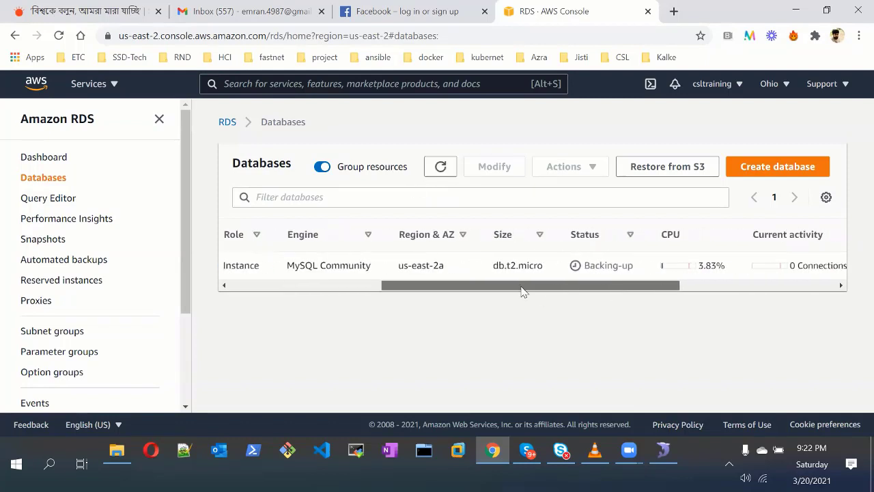
{"action": "left_click_drag", "start_coordinate": [522, 290], "coordinate": [316, 264]}
Review database-1's security group rules and follow its default VPC security group link
{"action": "left_click", "coordinate": [326, 270]}
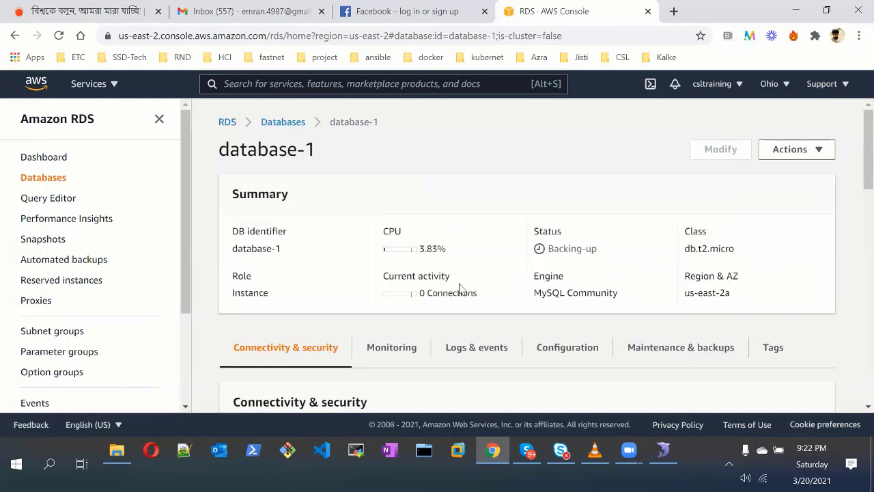
{"action": "scroll", "coordinate": [351, 318], "scroll_direction": "down", "scroll_amount": 7}
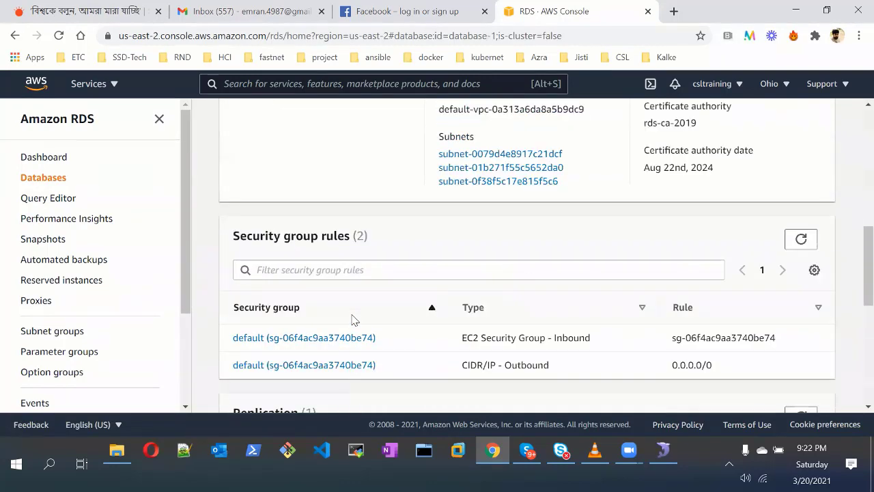
{"action": "scroll", "coordinate": [353, 319], "scroll_direction": "up", "scroll_amount": 3}
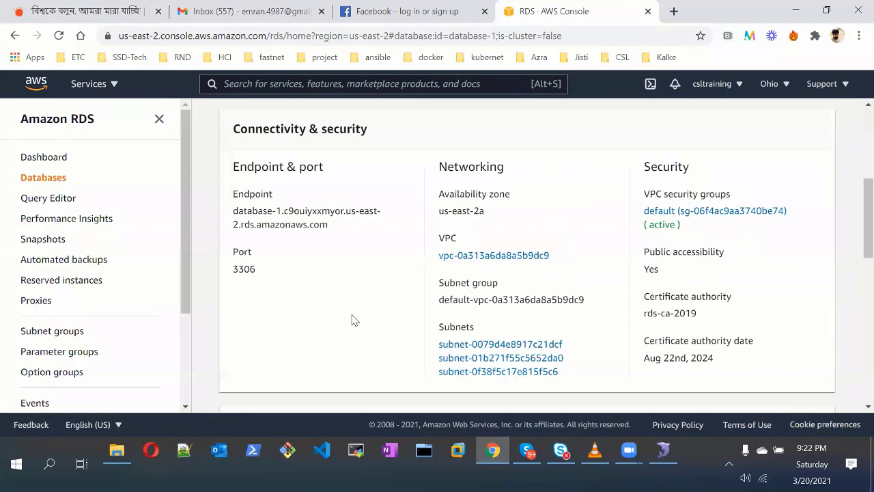
{"action": "scroll", "coordinate": [353, 319], "scroll_direction": "down", "scroll_amount": 7}
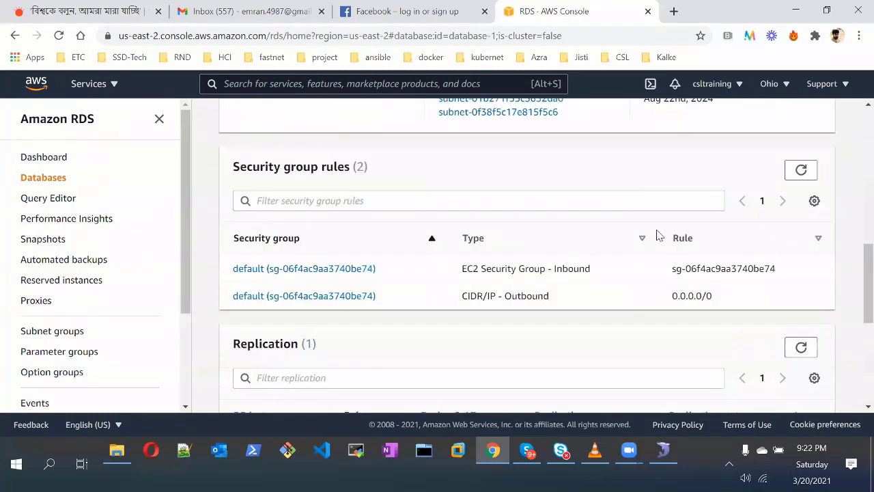
{"action": "scroll", "coordinate": [697, 287], "scroll_direction": "down", "scroll_amount": 2}
{"action": "scroll", "coordinate": [698, 286], "scroll_direction": "up", "scroll_amount": 5}
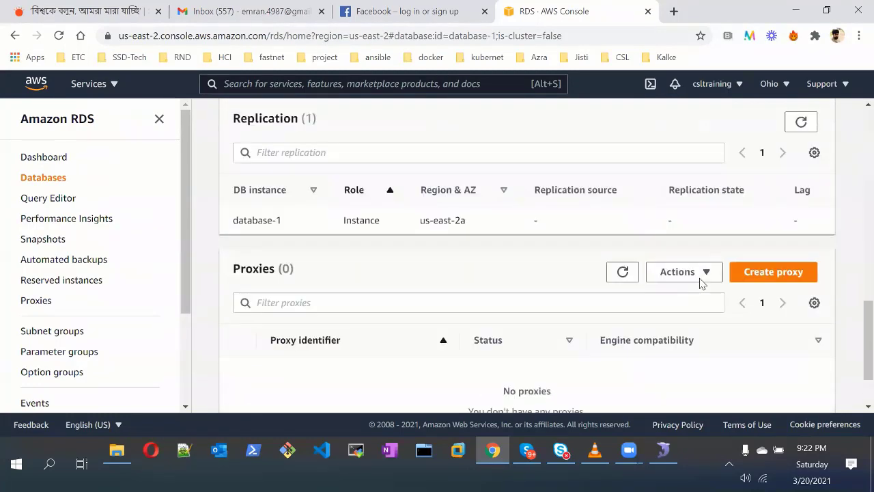
{"action": "scroll", "coordinate": [700, 284], "scroll_direction": "up", "scroll_amount": 2}
{"action": "scroll", "coordinate": [700, 284], "scroll_direction": "up", "scroll_amount": 1}
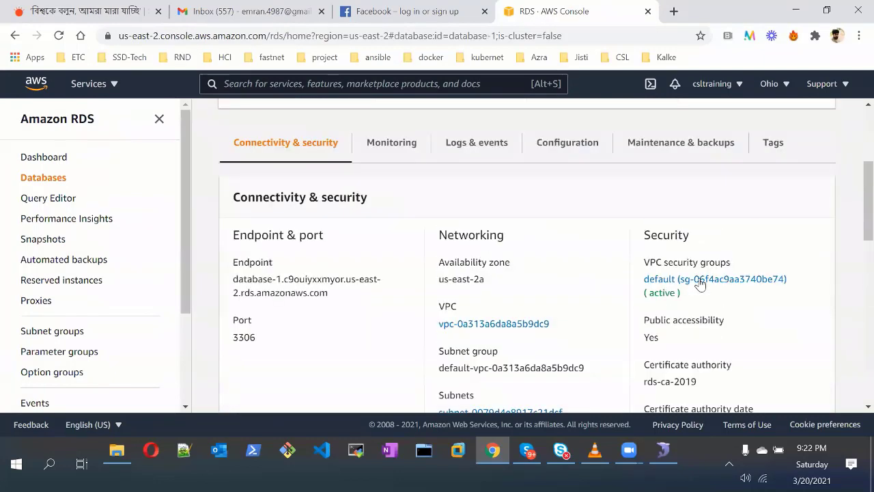
{"action": "left_click", "coordinate": [699, 282]}
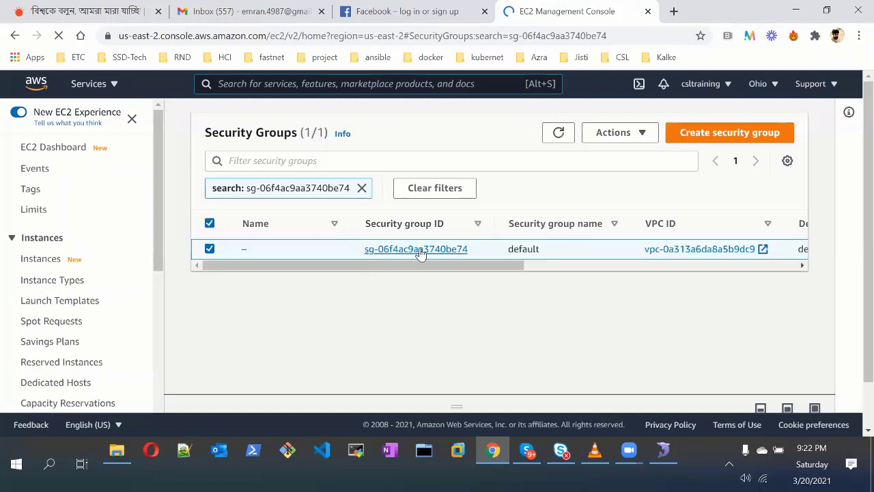
Open the default security group and inspect its one inbound rule allowing all traffic from itself
{"action": "left_click", "coordinate": [419, 250]}
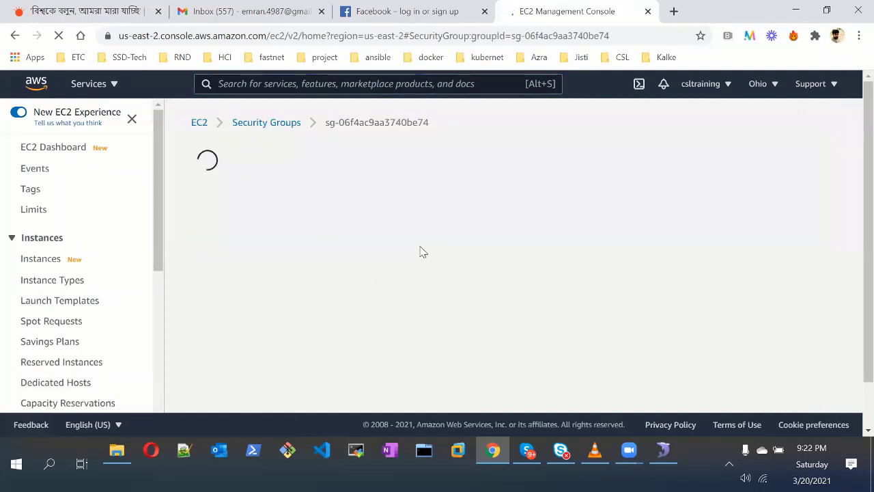
{"action": "scroll", "coordinate": [271, 332], "scroll_direction": "down", "scroll_amount": 2}
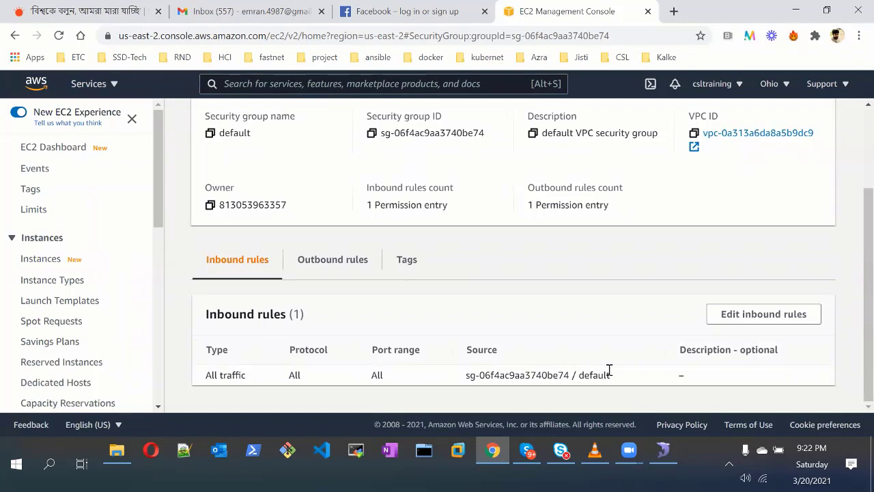
{"action": "scroll", "coordinate": [398, 301], "scroll_direction": "up", "scroll_amount": 2}
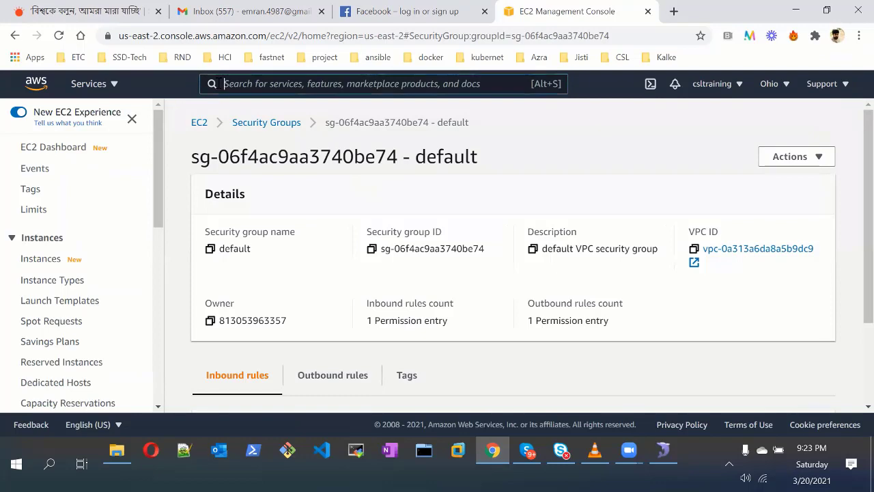
Open database-1 from the RDS Databases list, review Connectivity & security, and check its Actions menu
{"action": "left_click", "coordinate": [114, 86]}
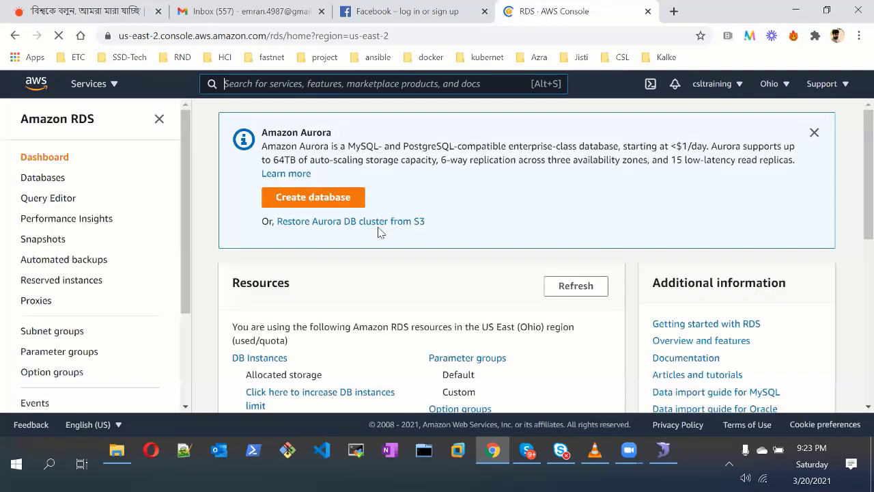
{"action": "left_click", "coordinate": [316, 273]}
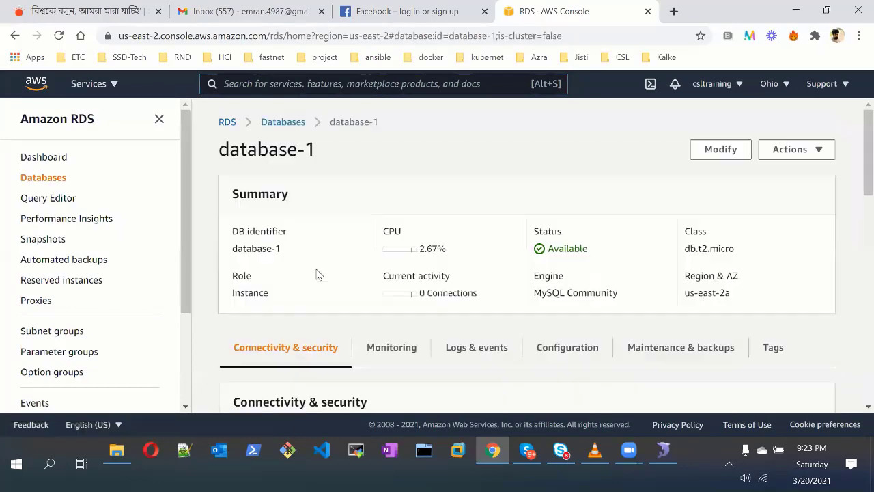
{"action": "scroll", "coordinate": [353, 267], "scroll_direction": "down", "scroll_amount": 2}
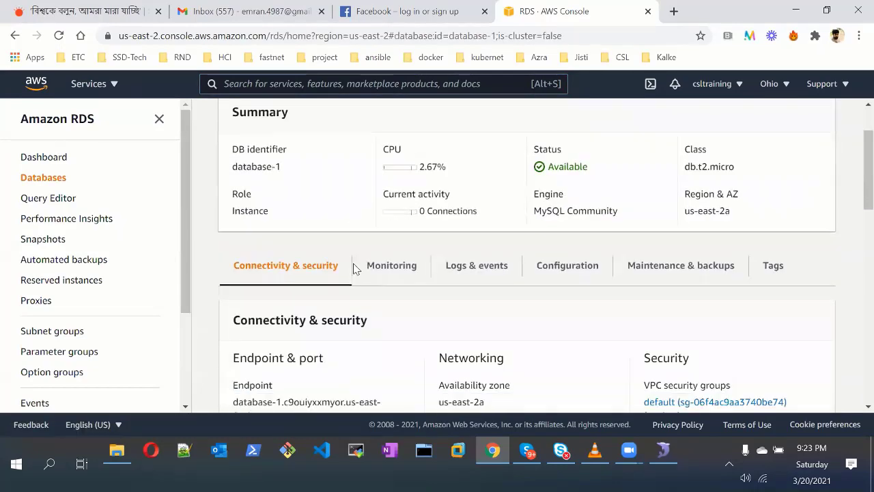
{"action": "scroll", "coordinate": [607, 266], "scroll_direction": "up", "scroll_amount": 2}
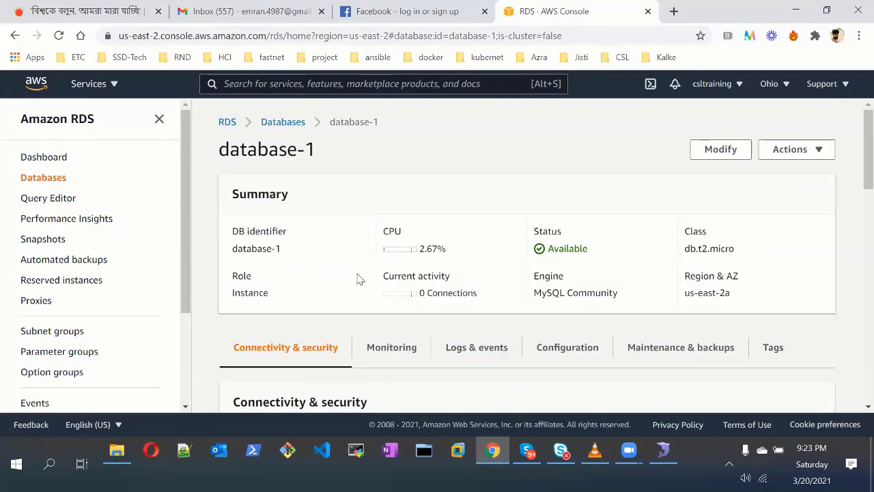
{"action": "scroll", "coordinate": [358, 275], "scroll_direction": "down", "scroll_amount": 3}
{"action": "scroll", "coordinate": [358, 275], "scroll_direction": "down", "scroll_amount": 5}
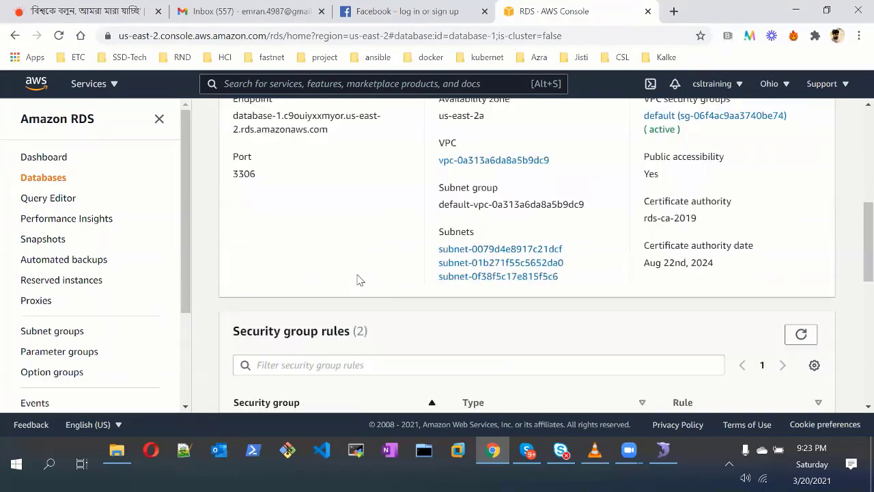
{"action": "scroll", "coordinate": [357, 276], "scroll_direction": "down", "scroll_amount": 3}
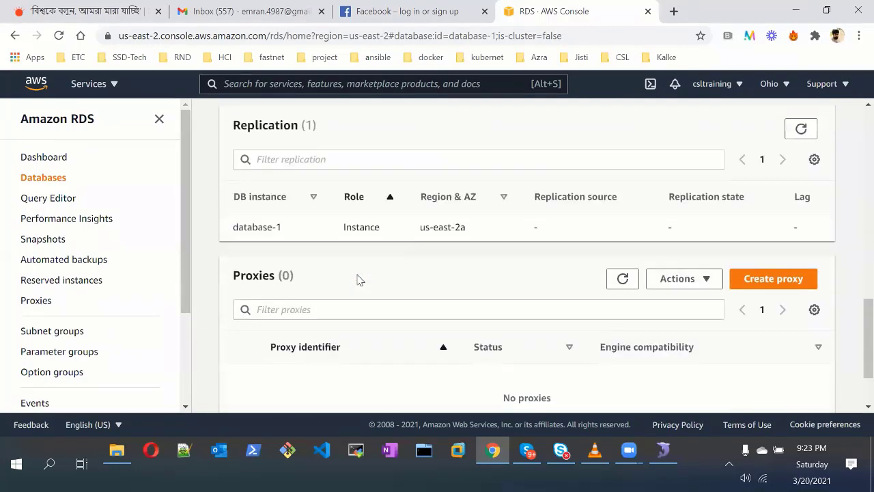
{"action": "scroll", "coordinate": [357, 278], "scroll_direction": "up", "scroll_amount": 5}
{"action": "scroll", "coordinate": [358, 279], "scroll_direction": "up", "scroll_amount": 5}
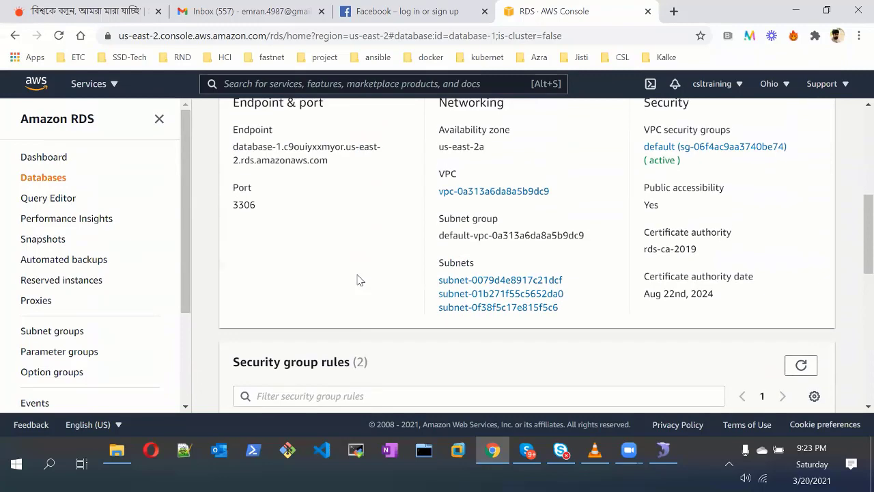
{"action": "left_click", "coordinate": [813, 148]}
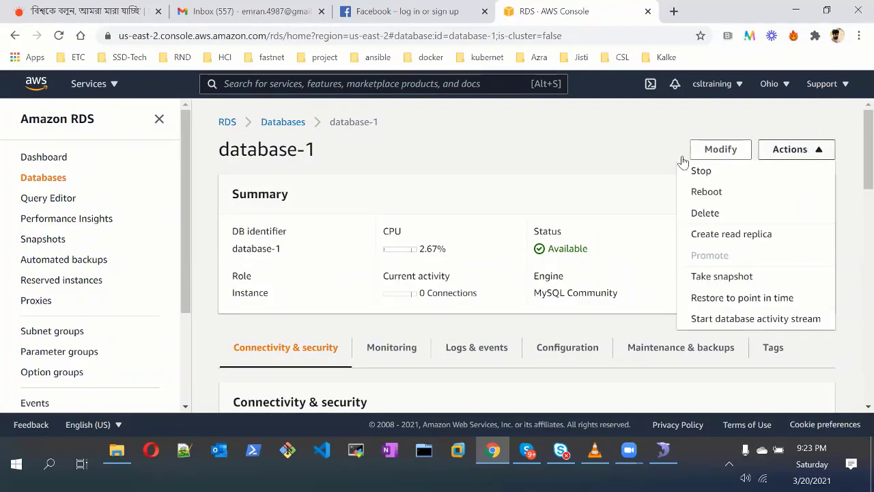
{"action": "left_click", "coordinate": [509, 169]}
Open database-1's Modify DB instance form and scroll through its settings, including engine MySQL 8.0.20
{"action": "left_click", "coordinate": [725, 151]}
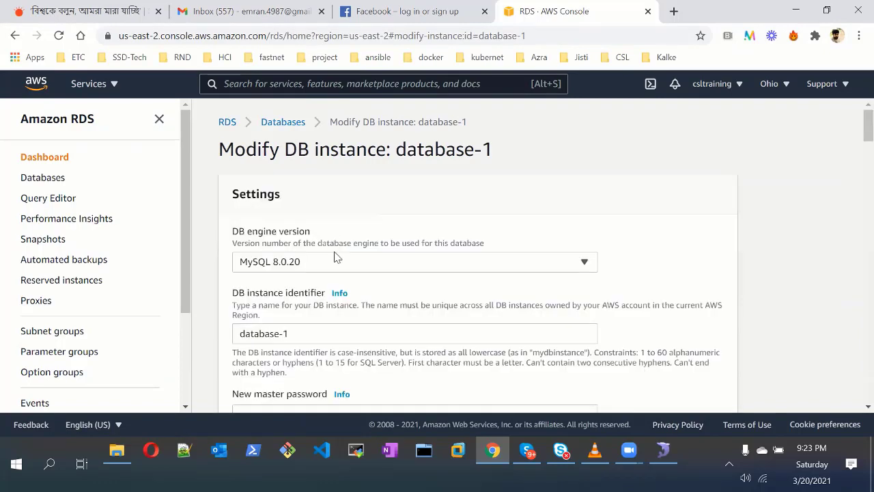
{"action": "scroll", "coordinate": [335, 256], "scroll_direction": "down", "scroll_amount": 5}
{"action": "scroll", "coordinate": [335, 257], "scroll_direction": "down", "scroll_amount": 1}
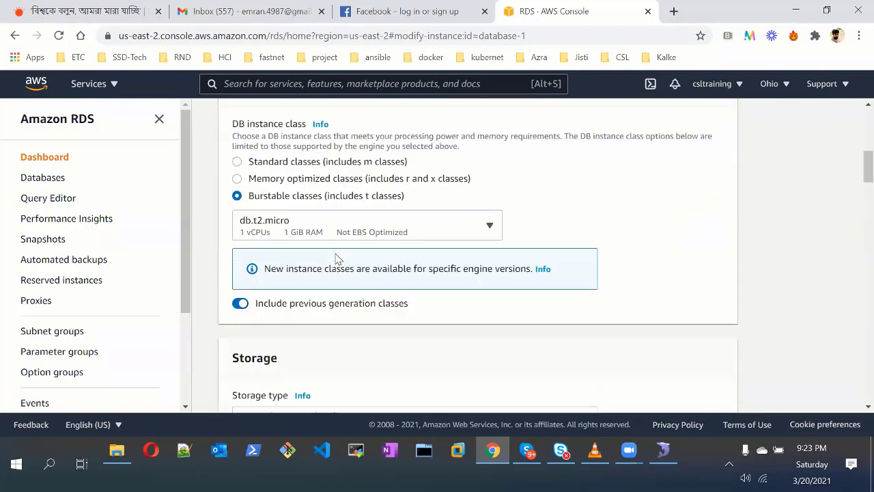
{"action": "scroll", "coordinate": [335, 257], "scroll_direction": "down", "scroll_amount": 4}
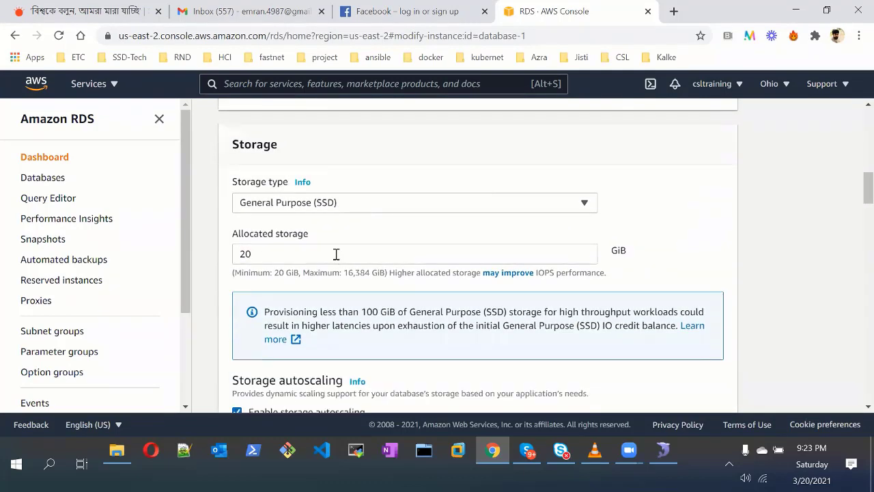
{"action": "scroll", "coordinate": [336, 255], "scroll_direction": "down", "scroll_amount": 1}
{"action": "scroll", "coordinate": [335, 257], "scroll_direction": "down", "scroll_amount": 1}
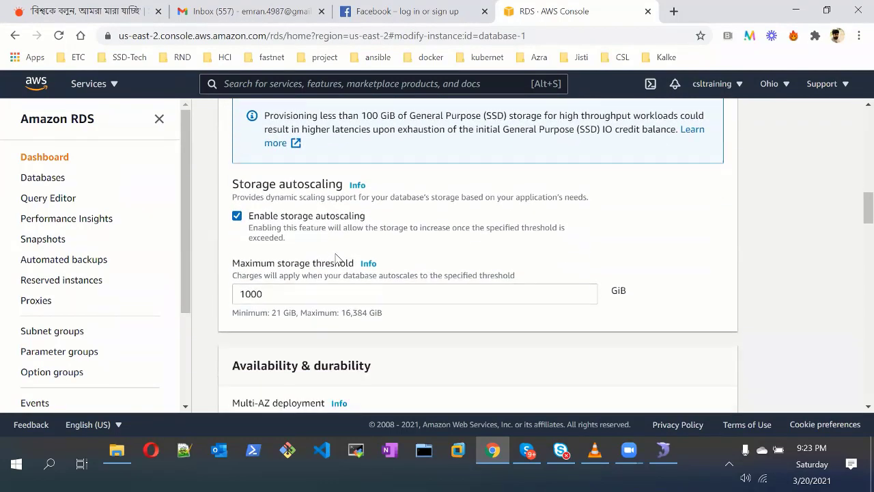
{"action": "scroll", "coordinate": [335, 258], "scroll_direction": "down", "scroll_amount": 8}
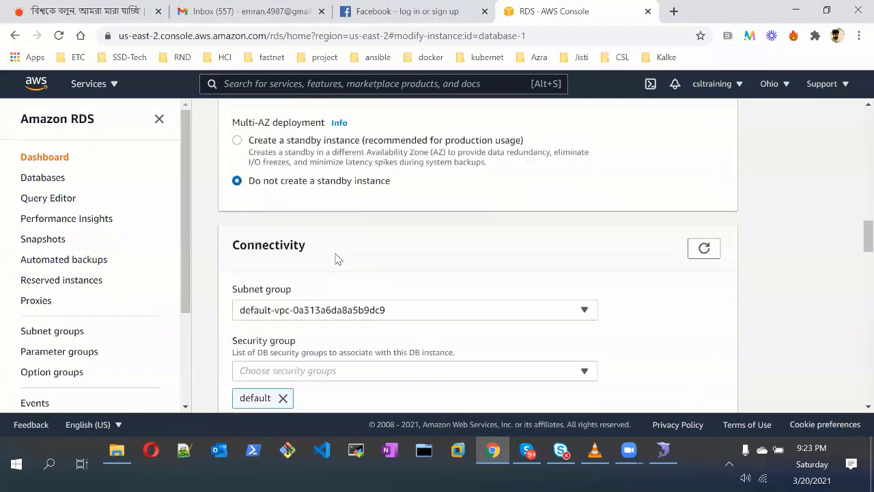
{"action": "scroll", "coordinate": [335, 258], "scroll_direction": "down", "scroll_amount": 1}
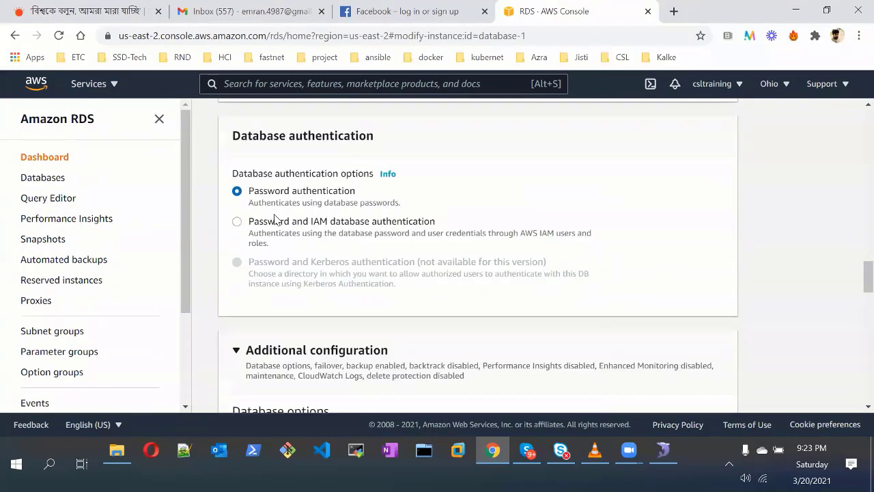
{"action": "scroll", "coordinate": [331, 261], "scroll_direction": "down", "scroll_amount": 7}
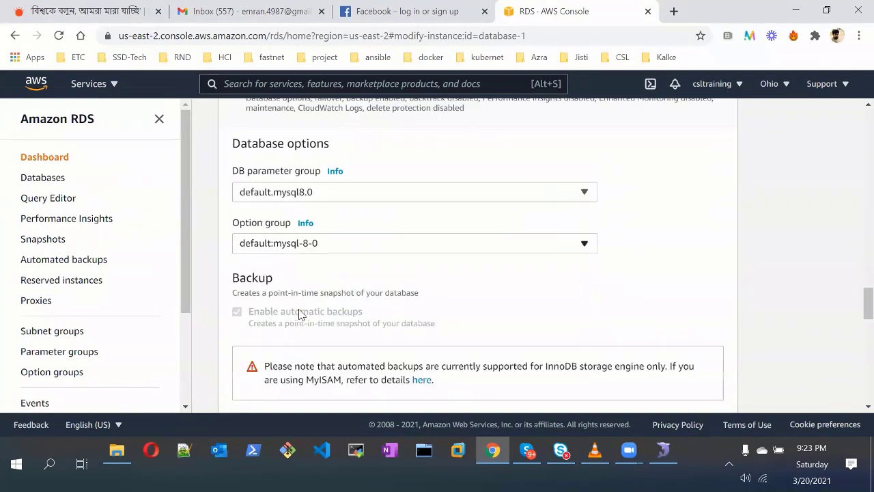
{"action": "scroll", "coordinate": [299, 312], "scroll_direction": "down", "scroll_amount": 6}
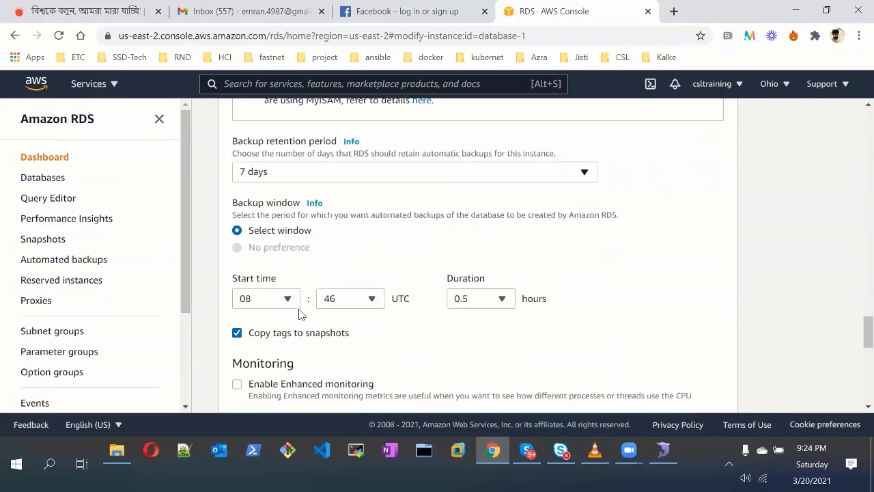
{"action": "scroll", "coordinate": [299, 309], "scroll_direction": "down", "scroll_amount": 3}
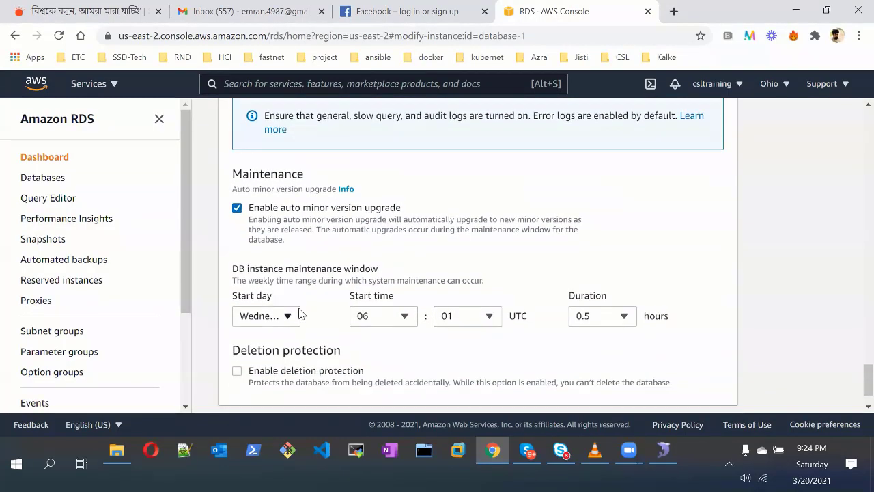
{"action": "scroll", "coordinate": [299, 313], "scroll_direction": "up", "scroll_amount": 20}
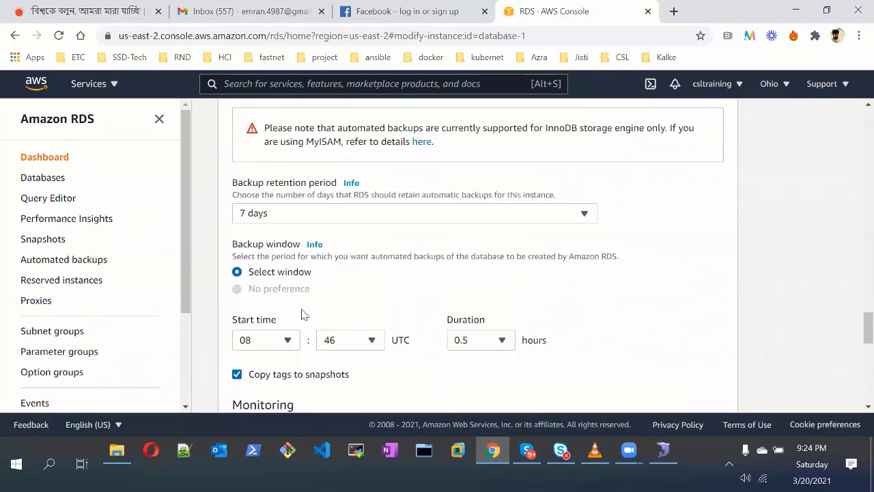
{"action": "scroll", "coordinate": [304, 314], "scroll_direction": "up", "scroll_amount": 8}
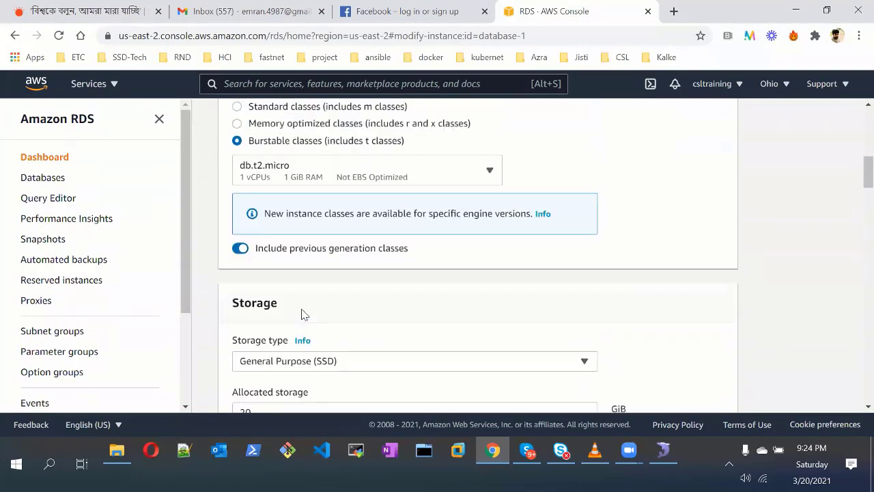
{"action": "scroll", "coordinate": [302, 309], "scroll_direction": "up", "scroll_amount": 4}
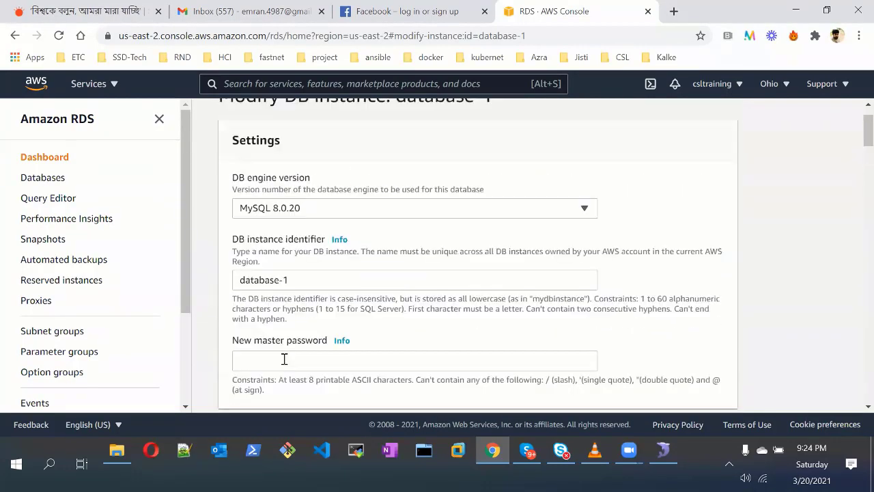
Type a new master password into the New master password field, ignoring saved-password suggestions
{"action": "left_click", "coordinate": [293, 358]}
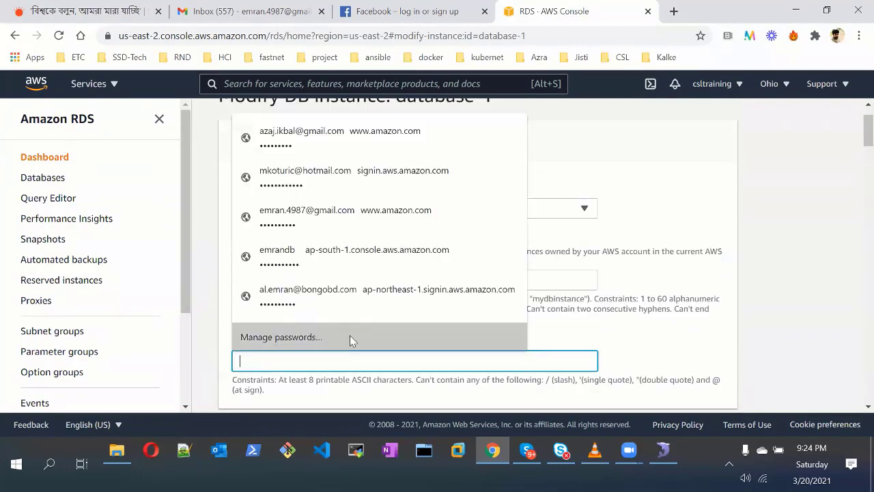
{"action": "left_click", "coordinate": [658, 342]}
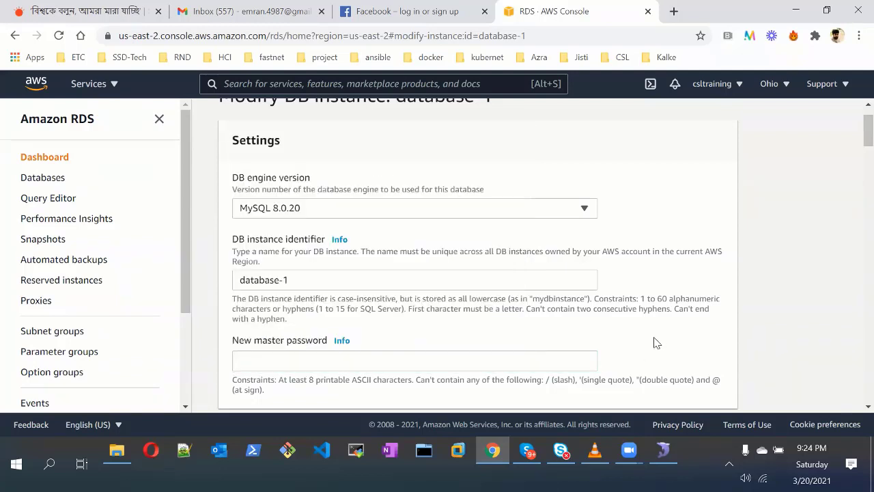
{"action": "left_click", "coordinate": [370, 355]}
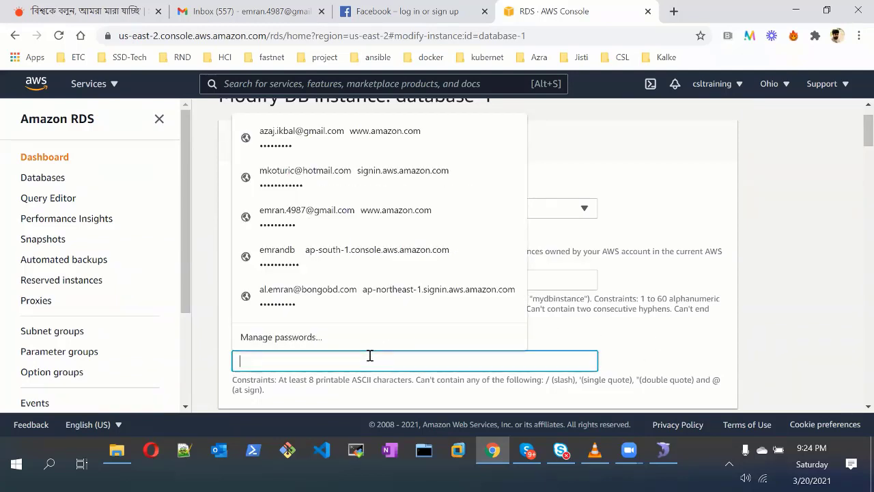
{"action": "left_click", "coordinate": [673, 327]}
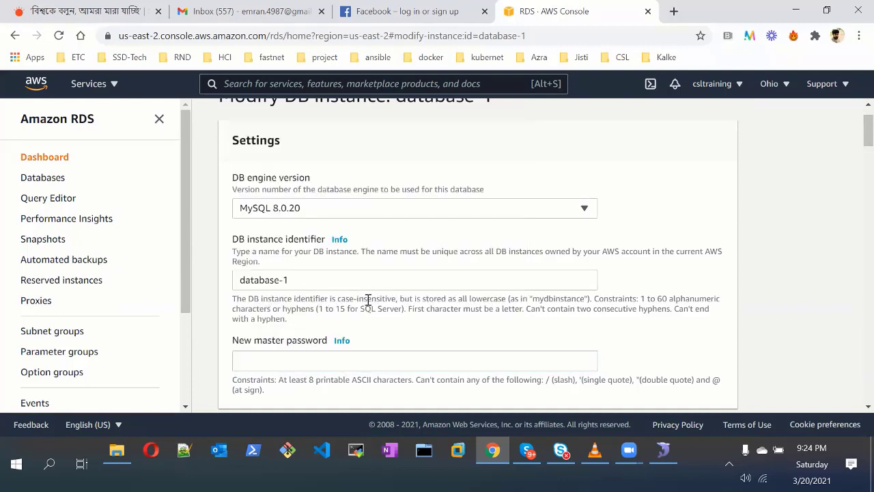
{"action": "left_click", "coordinate": [440, 362]}
{"action": "type", "text": "•"}
{"action": "key", "text": "BackSpace"}
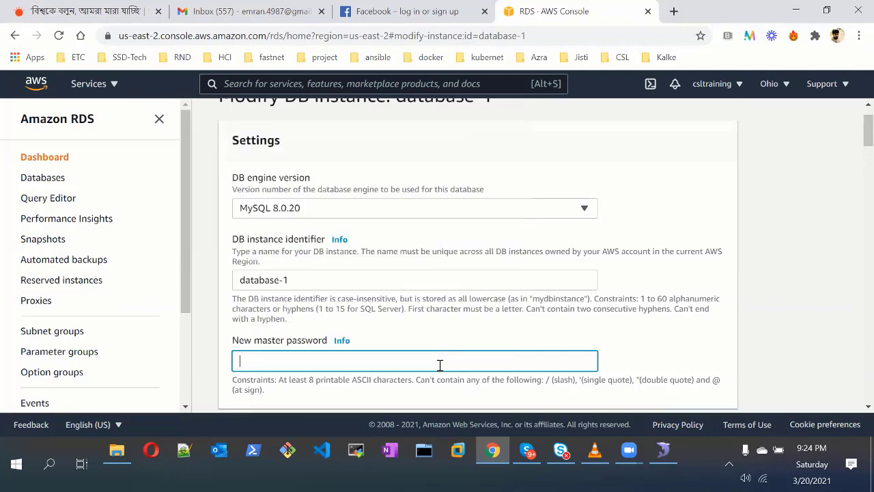
{"action": "type", "text": "•"}
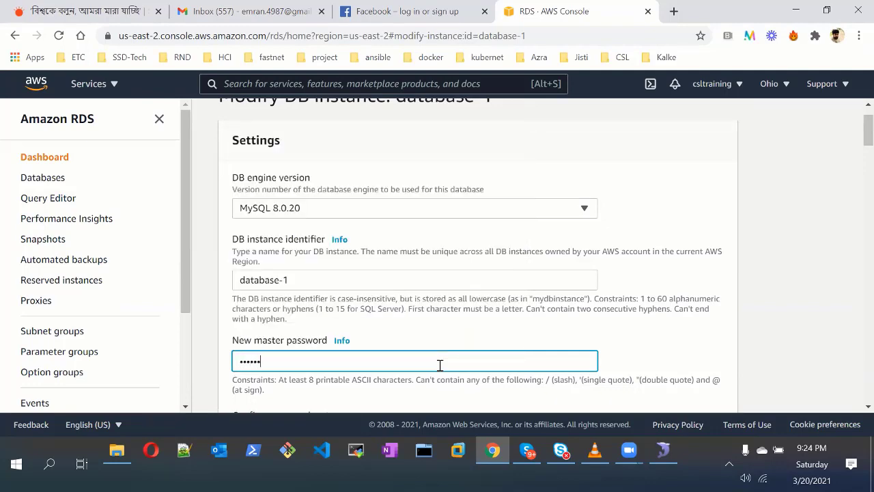
{"action": "type", "text": "•••••••••"}
{"action": "scroll", "coordinate": [440, 364], "scroll_direction": "down", "scroll_amount": 15}
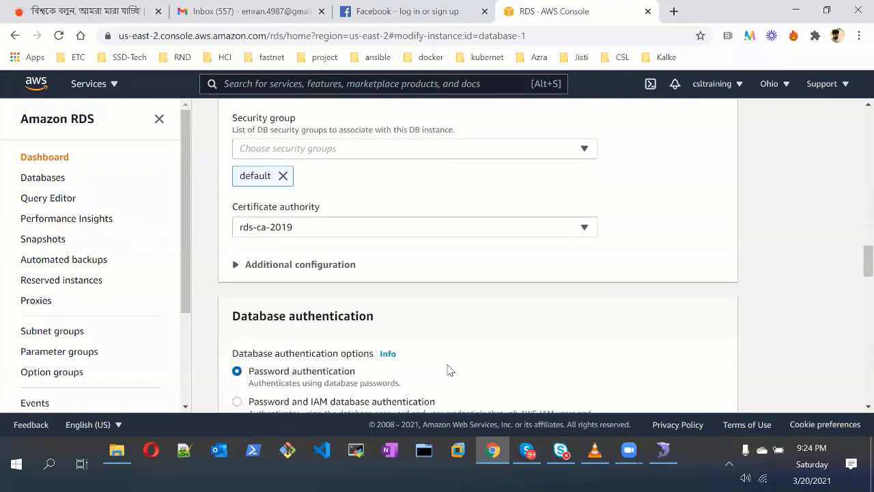
{"action": "scroll", "coordinate": [450, 370], "scroll_direction": "down", "scroll_amount": 15}
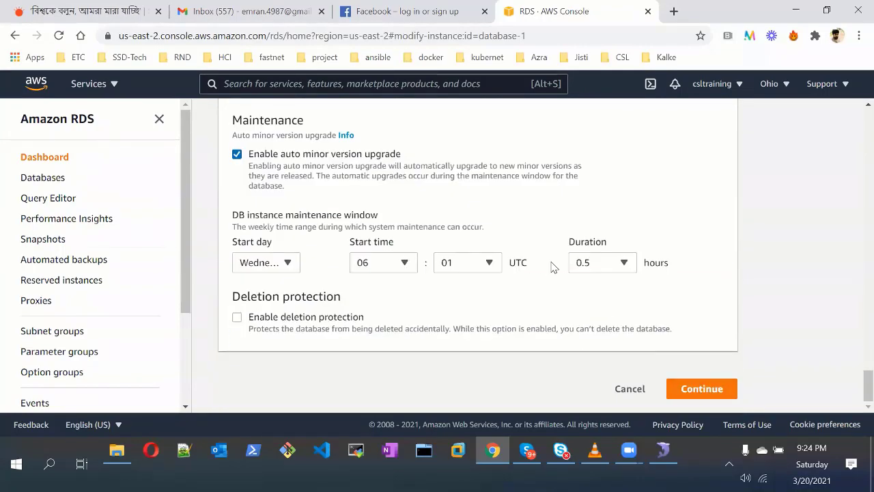
{"action": "scroll", "coordinate": [553, 266], "scroll_direction": "up", "scroll_amount": 15}
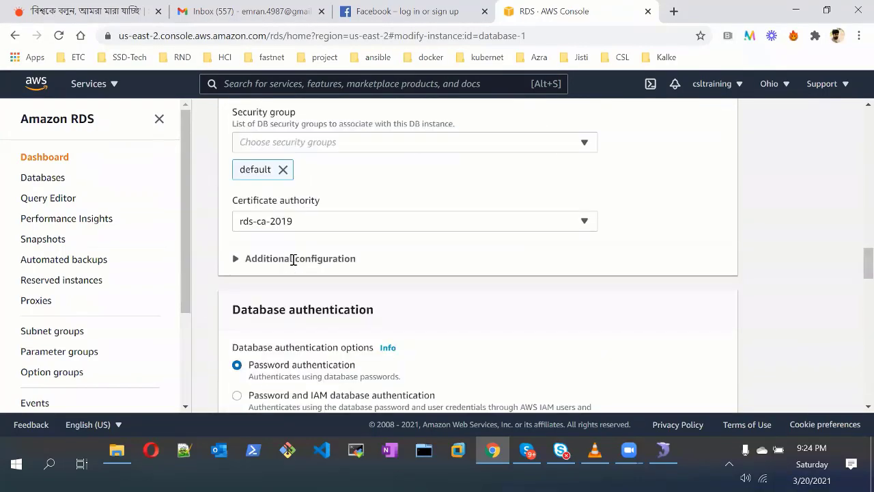
{"action": "scroll", "coordinate": [293, 260], "scroll_direction": "up", "scroll_amount": 15}
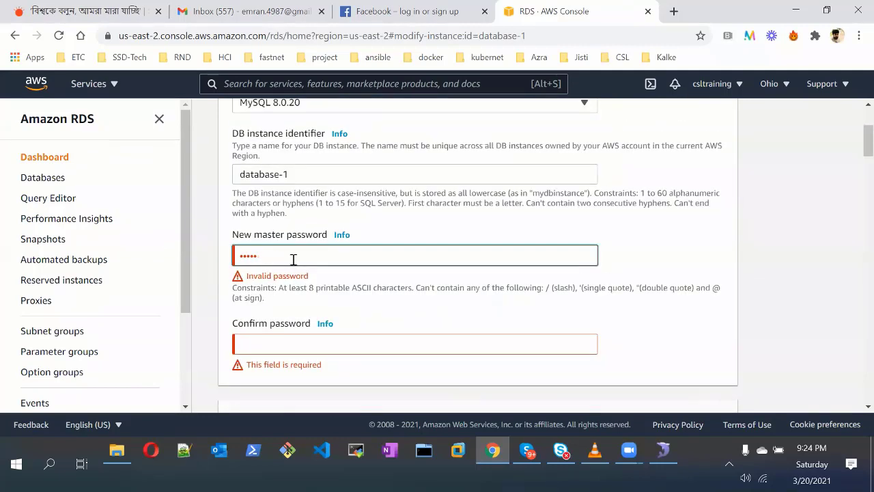
Correct the new password's ending and move to the Confirm password field, reviewing the form
{"action": "key", "text": "BackSpace"}
{"action": "key", "text": "BackSpace"}
{"action": "key", "text": "BackSpace"}
{"action": "key", "text": "BackSpace"}
{"action": "key", "text": "BackSpace"}
{"action": "type", "text": "•••"}
{"action": "key", "text": "Tab"}
{"action": "type", "text": "••"}
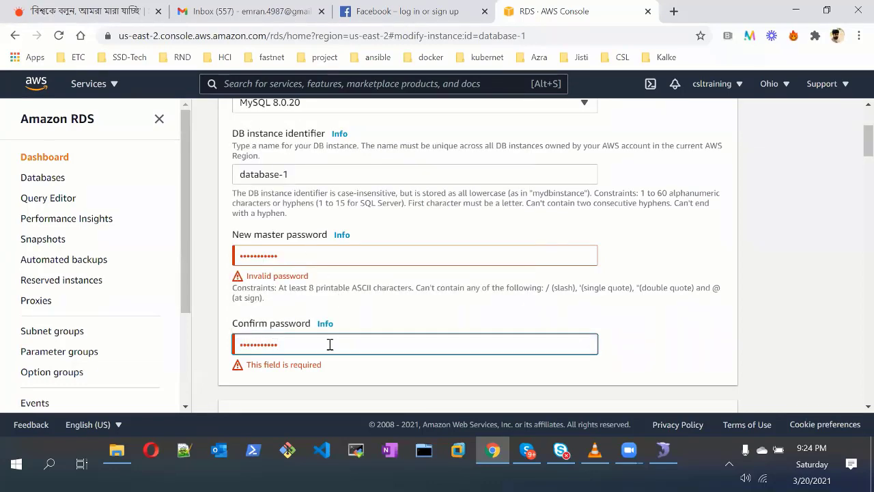
{"action": "scroll", "coordinate": [359, 342], "scroll_direction": "down", "scroll_amount": 15}
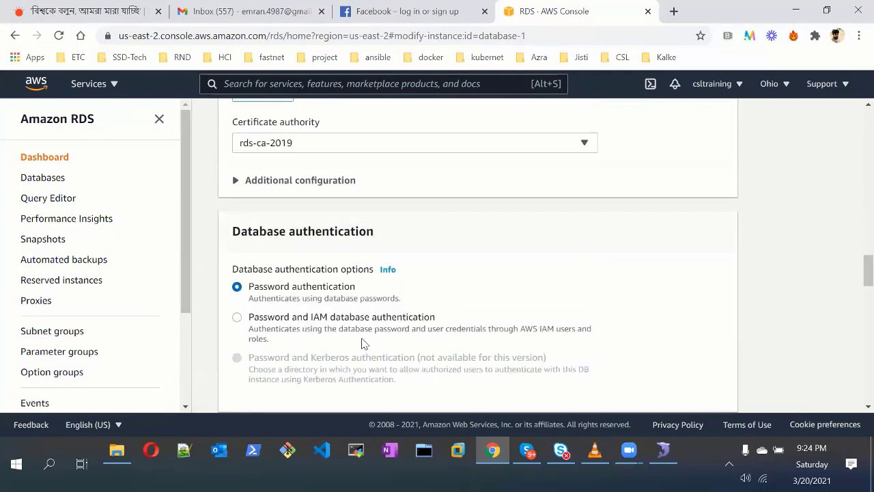
{"action": "scroll", "coordinate": [689, 389], "scroll_direction": "down", "scroll_amount": 15}
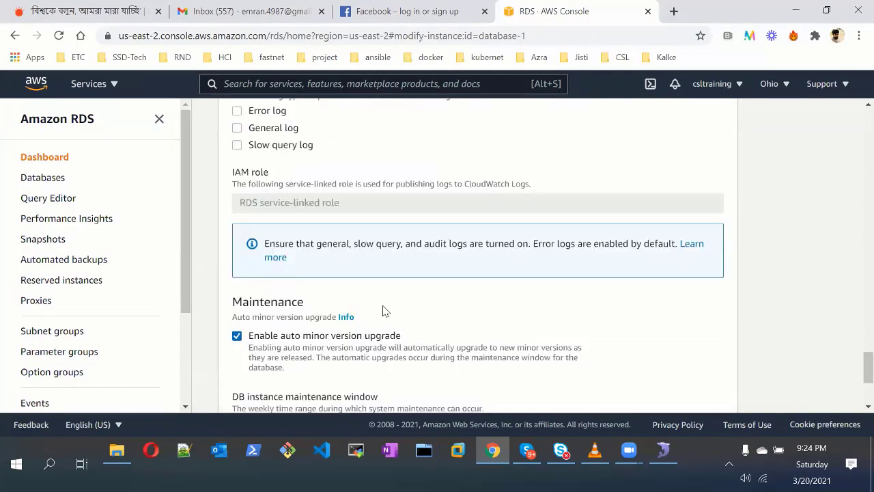
{"action": "scroll", "coordinate": [328, 294], "scroll_direction": "up", "scroll_amount": 20}
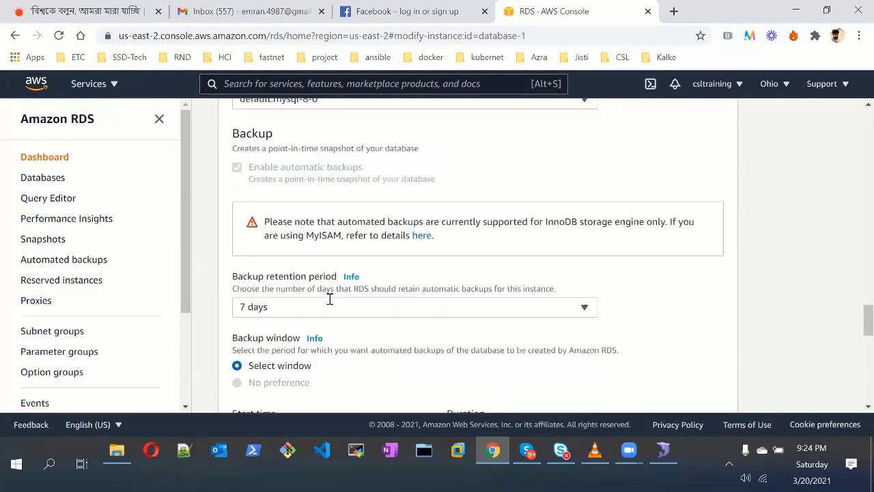
{"action": "scroll", "coordinate": [335, 290], "scroll_direction": "up", "scroll_amount": 5}
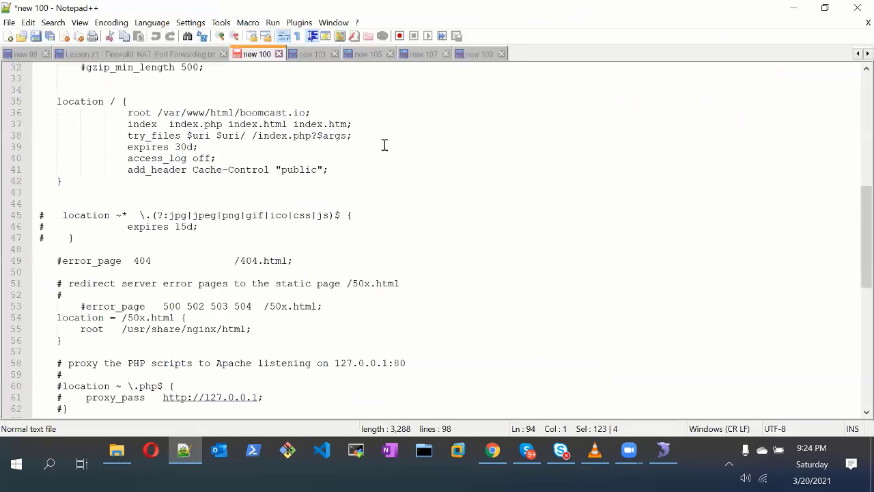
Browse the scratch notes tabs in Notepad++, switch to the Lesson 21 firewall notes, then return to the browser
{"action": "left_click", "coordinate": [476, 54]}
{"action": "left_click", "coordinate": [437, 56]}
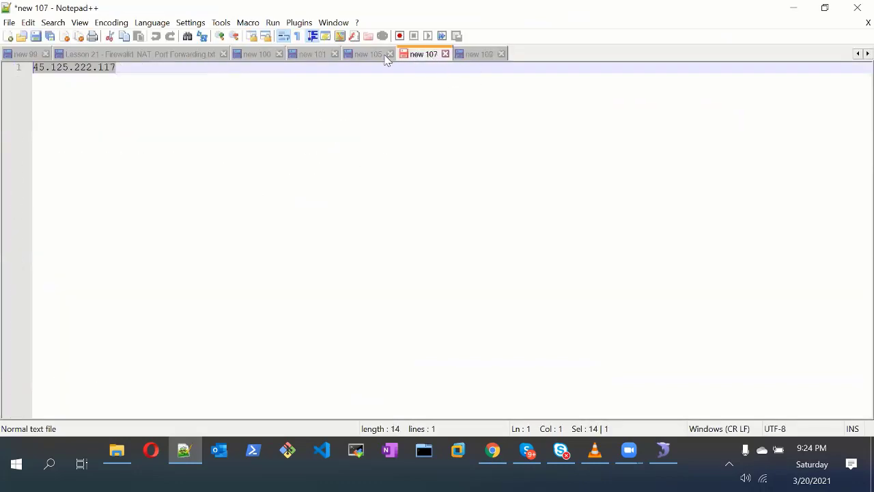
{"action": "left_click", "coordinate": [379, 55]}
{"action": "left_click", "coordinate": [326, 54]}
{"action": "left_click", "coordinate": [257, 54]}
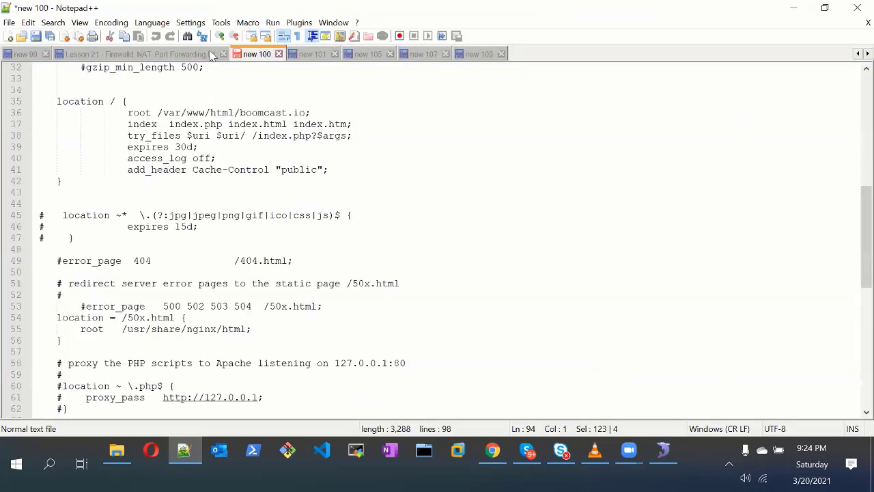
{"action": "scroll", "coordinate": [236, 260], "scroll_direction": "down", "scroll_amount": 5}
{"action": "scroll", "coordinate": [242, 281], "scroll_direction": "down", "scroll_amount": 7}
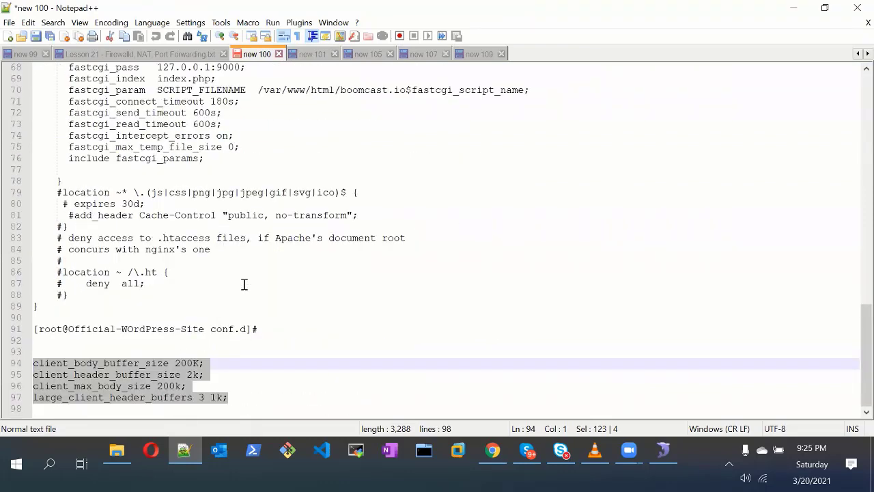
{"action": "scroll", "coordinate": [244, 284], "scroll_direction": "up", "scroll_amount": 8}
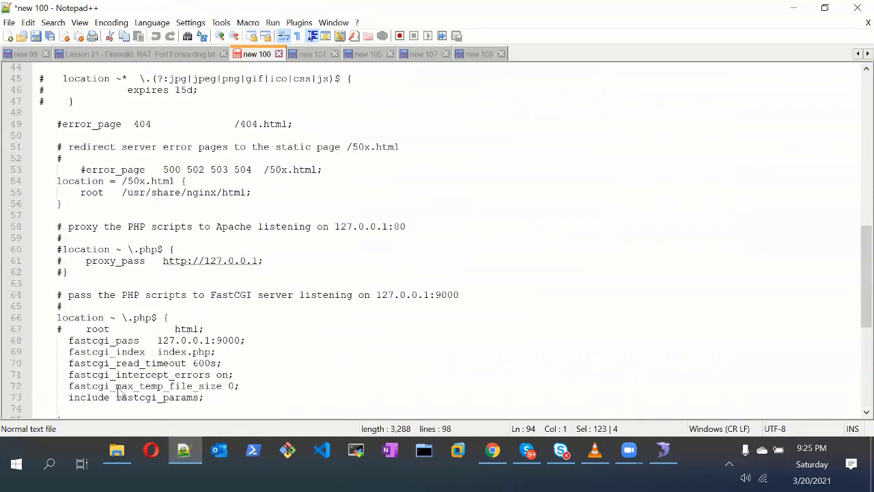
{"action": "scroll", "coordinate": [134, 370], "scroll_direction": "up", "scroll_amount": 11}
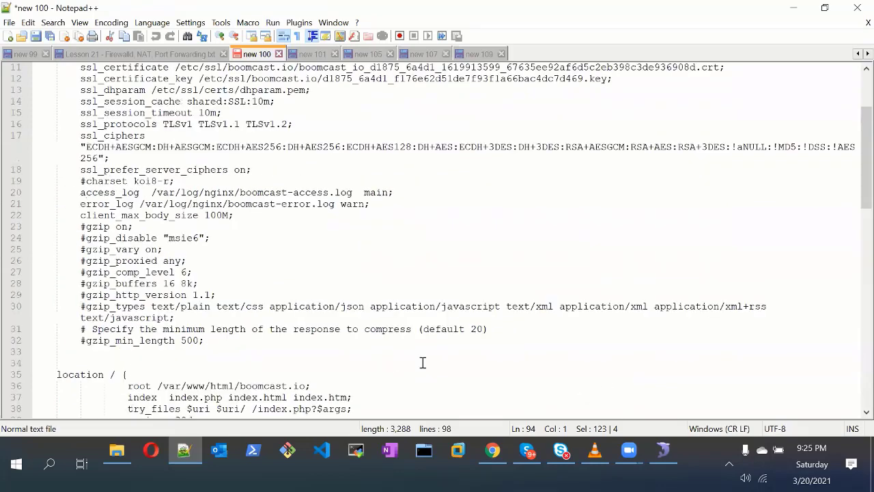
{"action": "key", "text": "ctrl+Tab"}
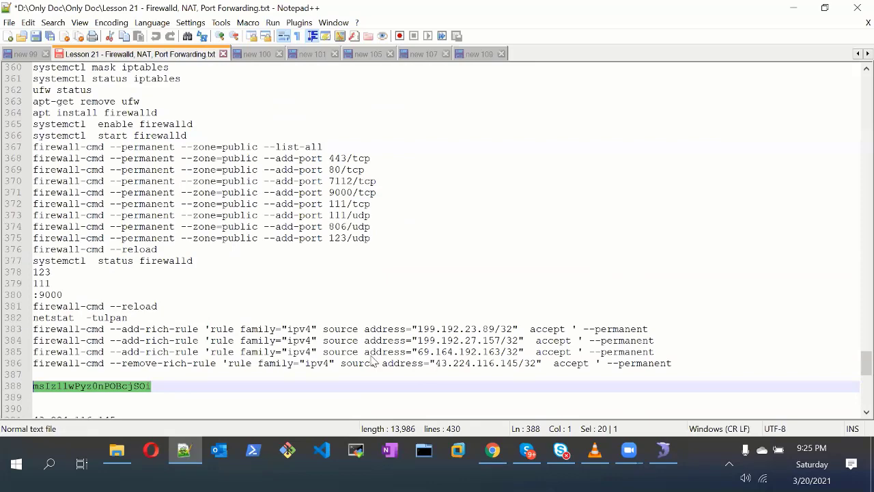
{"action": "key", "text": "alt+Tab"}
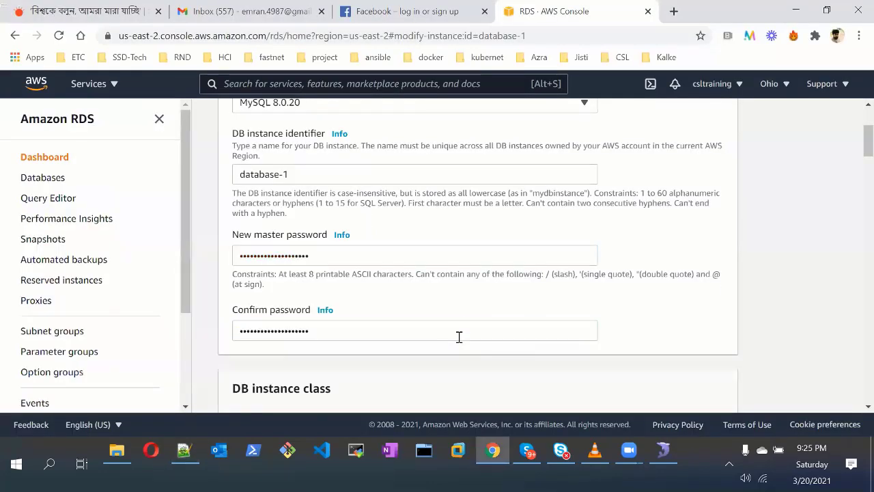
Refresh the Databases list, open database-1, and select its endpoint address under Connectivity & security
{"action": "scroll", "coordinate": [468, 376], "scroll_direction": "down", "scroll_amount": 5}
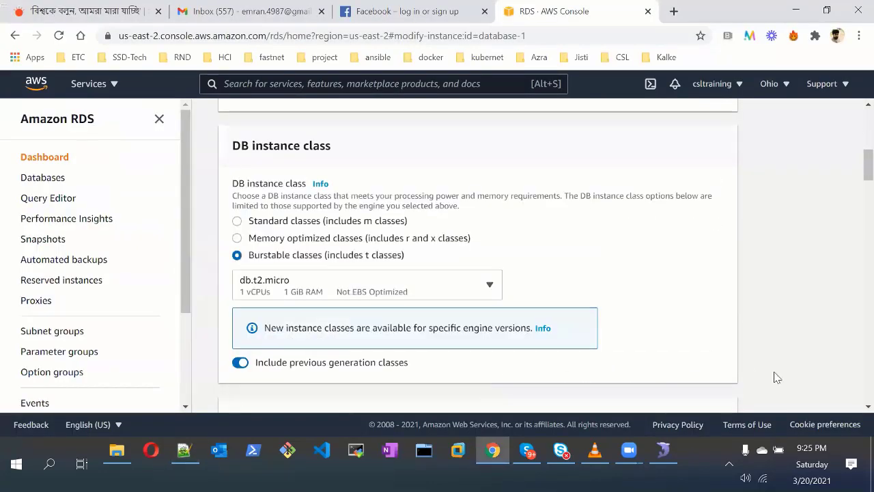
{"action": "scroll", "coordinate": [776, 377], "scroll_direction": "down", "scroll_amount": 3}
{"action": "scroll", "coordinate": [512, 294], "scroll_direction": "down", "scroll_amount": 8}
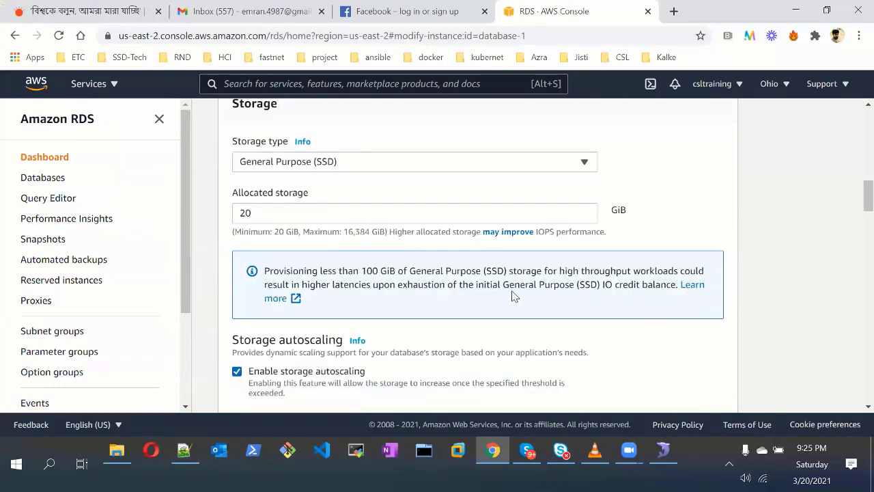
{"action": "scroll", "coordinate": [666, 395], "scroll_direction": "down", "scroll_amount": 4}
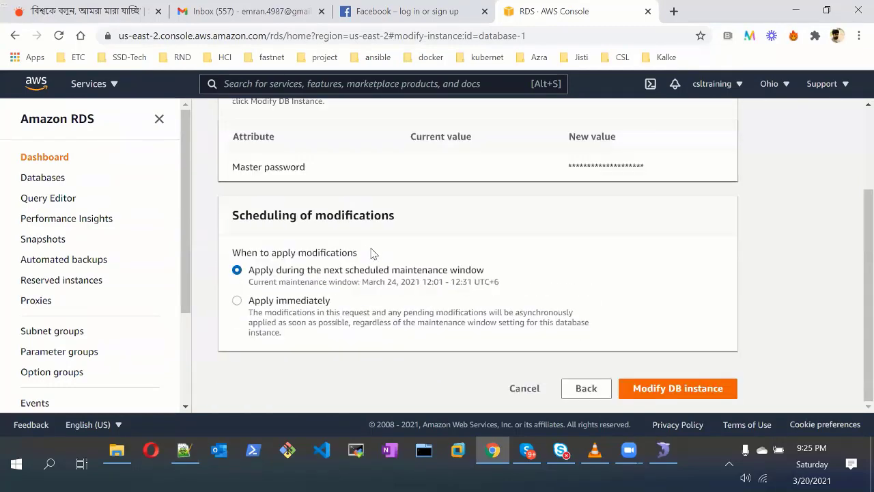
{"action": "scroll", "coordinate": [523, 335], "scroll_direction": "up", "scroll_amount": 2}
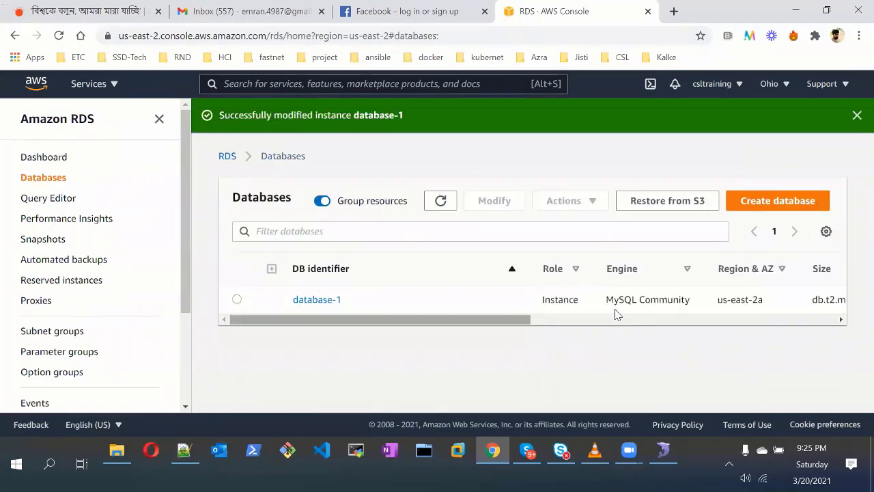
{"action": "scroll", "coordinate": [616, 300], "scroll_direction": "right", "scroll_amount": 5}
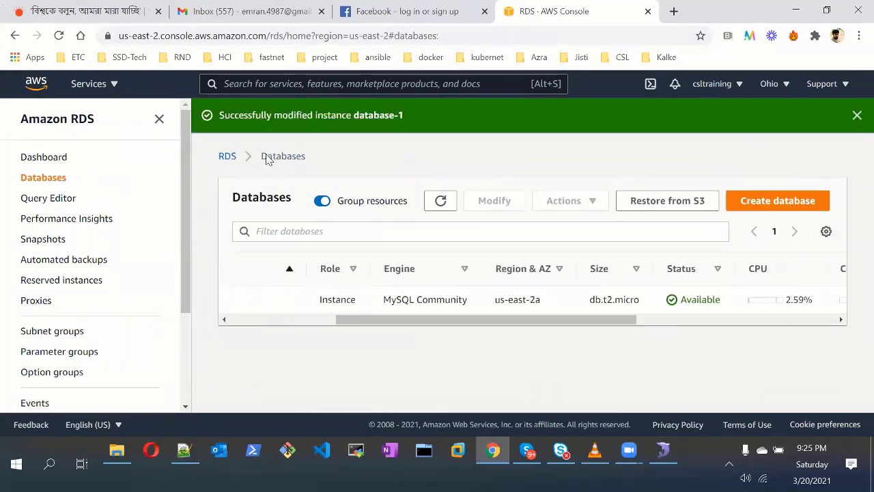
{"action": "left_click", "coordinate": [444, 200]}
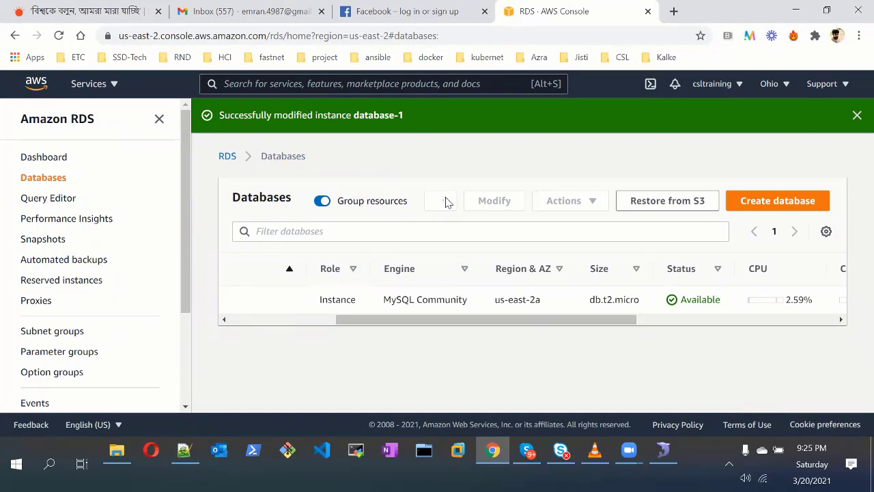
{"action": "left_click_drag", "start_coordinate": [434, 321], "coordinate": [250, 329]}
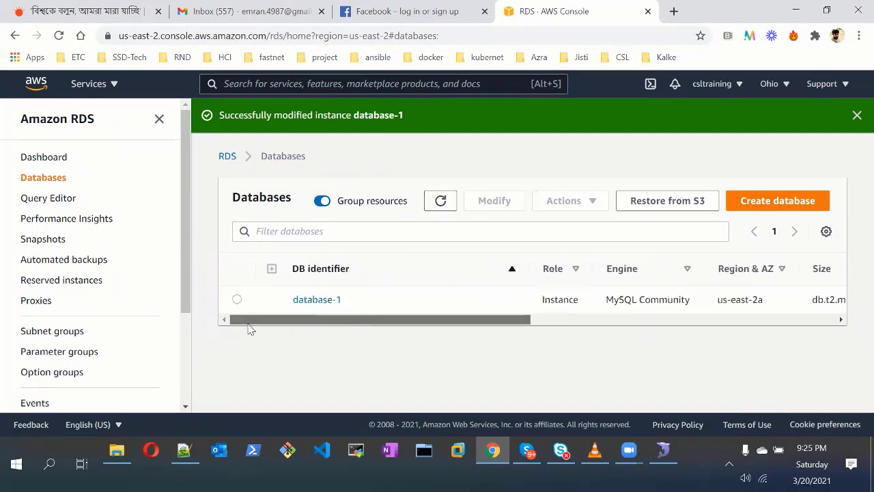
{"action": "left_click", "coordinate": [300, 301]}
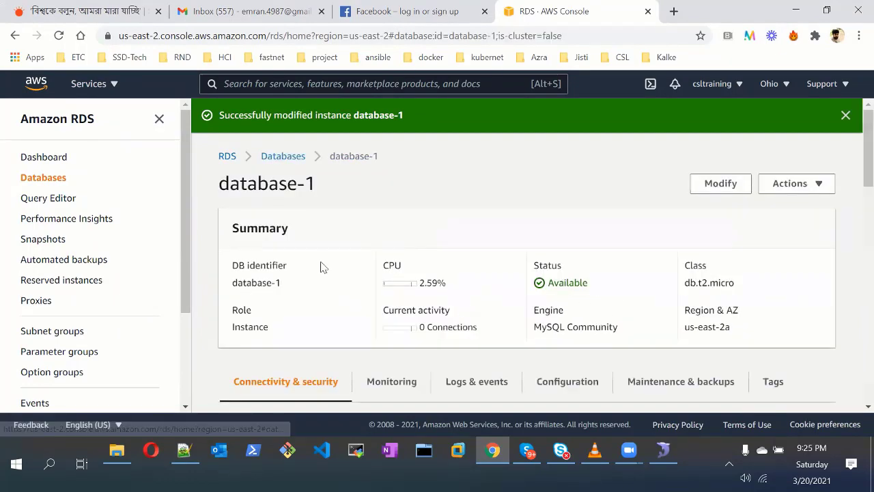
{"action": "scroll", "coordinate": [326, 264], "scroll_direction": "down", "scroll_amount": 4}
{"action": "left_click_drag", "start_coordinate": [330, 264], "coordinate": [232, 251]}
{"action": "key", "text": "ctrl+c"}
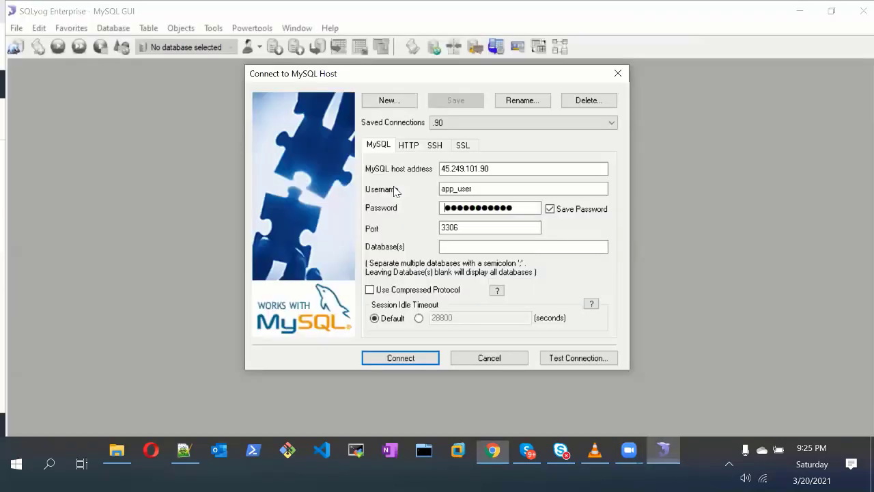
In SQLyog, set the MySQL host address to the database-1 endpoint and the username to root
{"action": "key", "text": "shift+Tab"}
{"action": "key", "text": "shift+Tab"}
{"action": "key", "text": "ctrl+v"}
{"action": "key", "text": "Tab"}
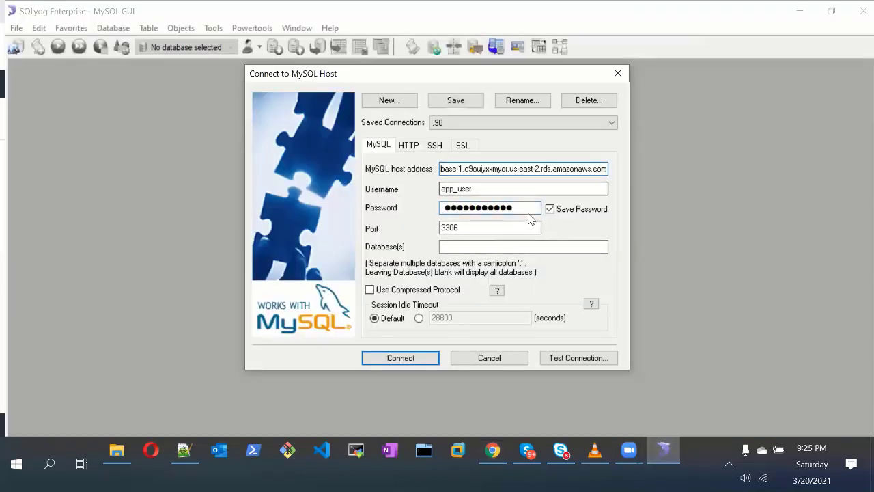
{"action": "type", "text": "root"}
{"action": "key", "text": "Tab"}
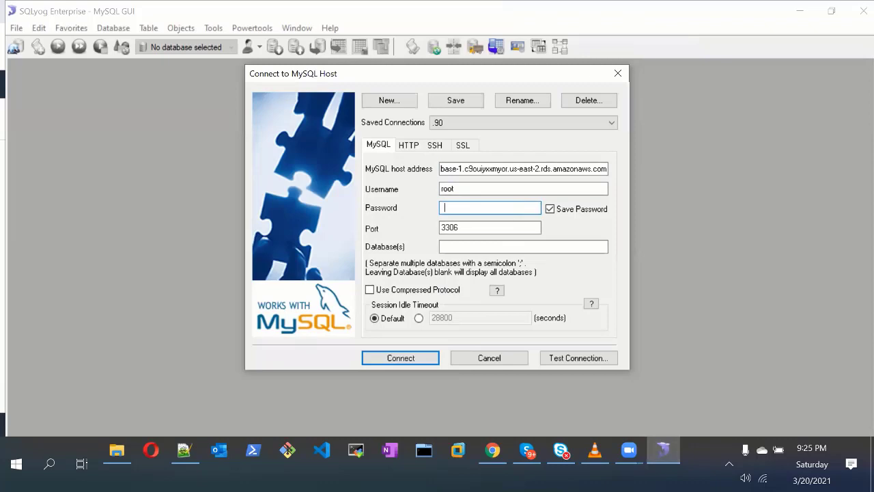
Paste the database password from the notes, dismiss the resulting Error 2003, and return to the browser
{"action": "left_click", "coordinate": [190, 455]}
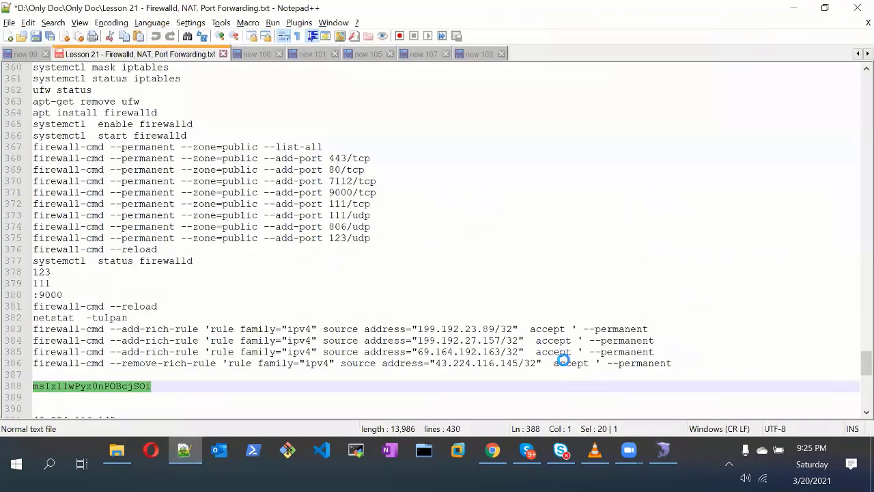
{"action": "key", "text": "alt+Tab"}
{"action": "key", "text": "ctrl+v"}
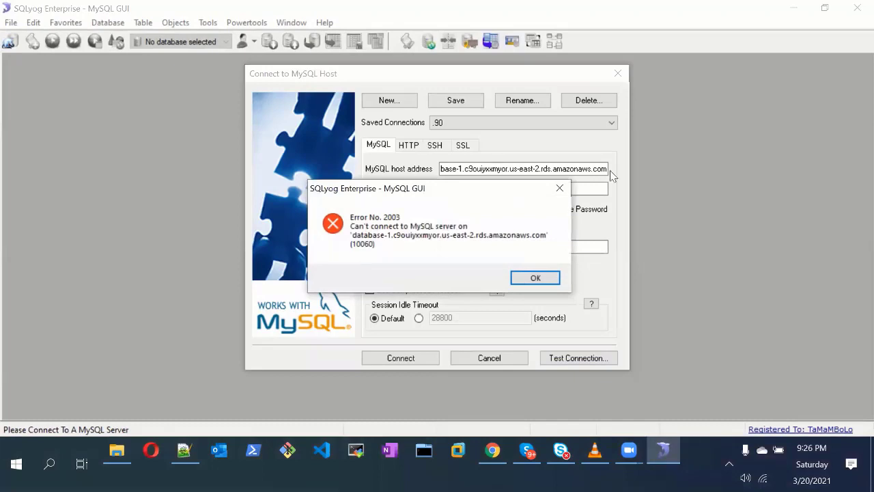
{"action": "left_click", "coordinate": [551, 277]}
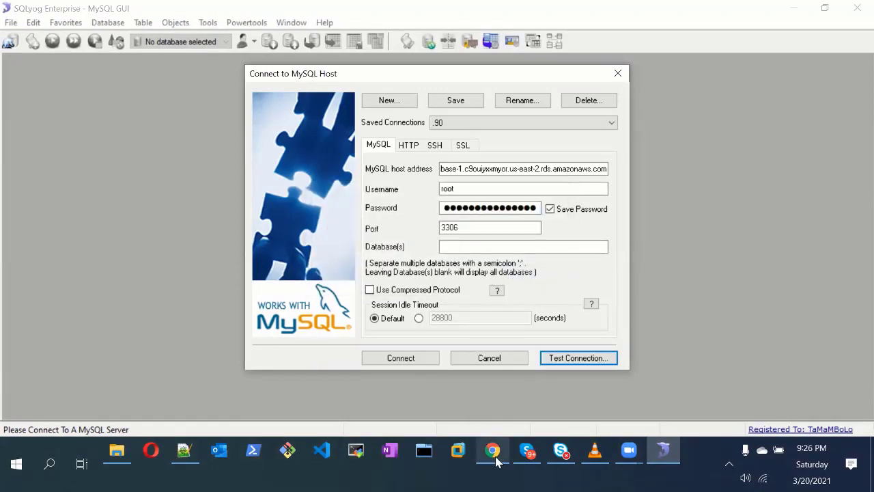
{"action": "key", "text": "alt+Tab"}
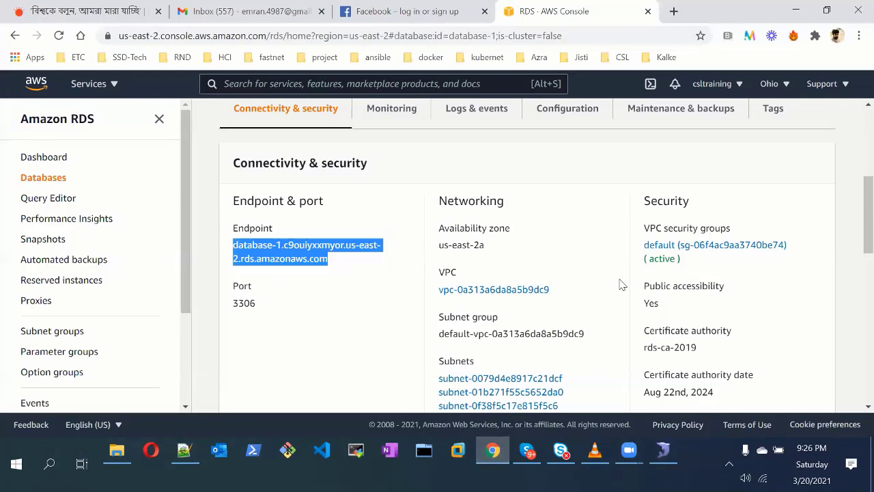
Open database-1's default VPC security group and start editing its inbound rules
{"action": "scroll", "coordinate": [666, 237], "scroll_direction": "down", "scroll_amount": 2}
{"action": "scroll", "coordinate": [352, 271], "scroll_direction": "up", "scroll_amount": 2}
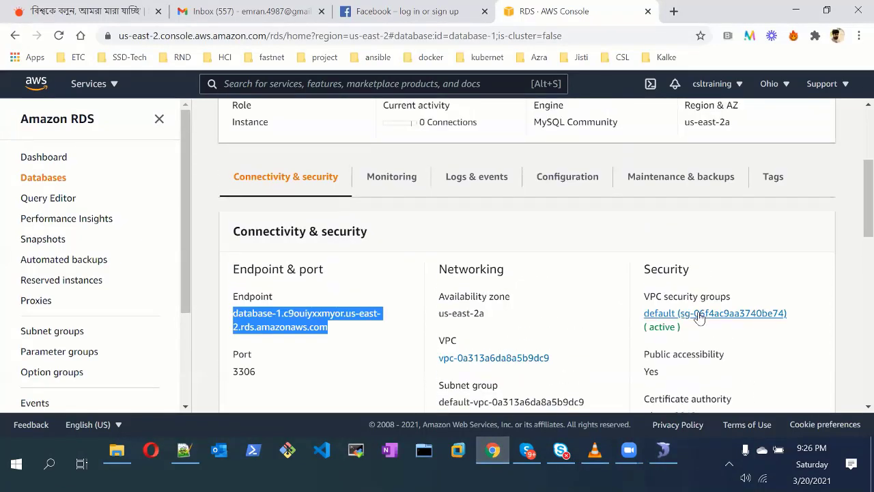
{"action": "left_click", "coordinate": [701, 314]}
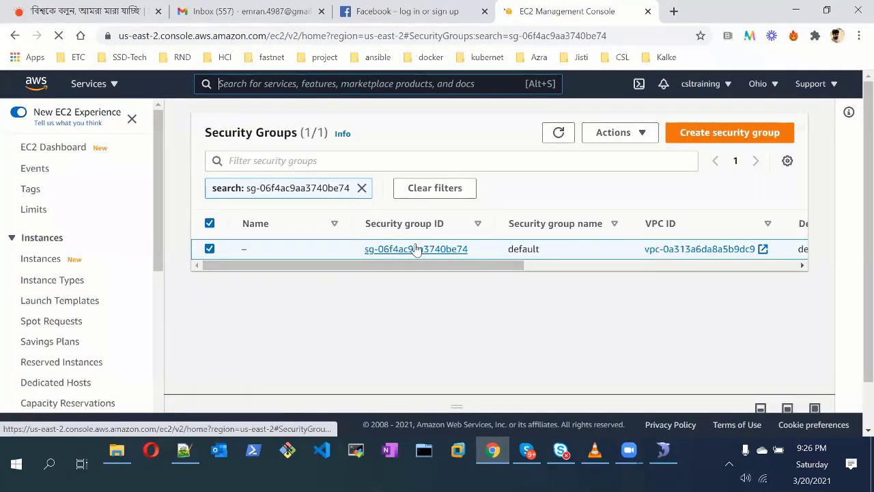
{"action": "left_click", "coordinate": [419, 250]}
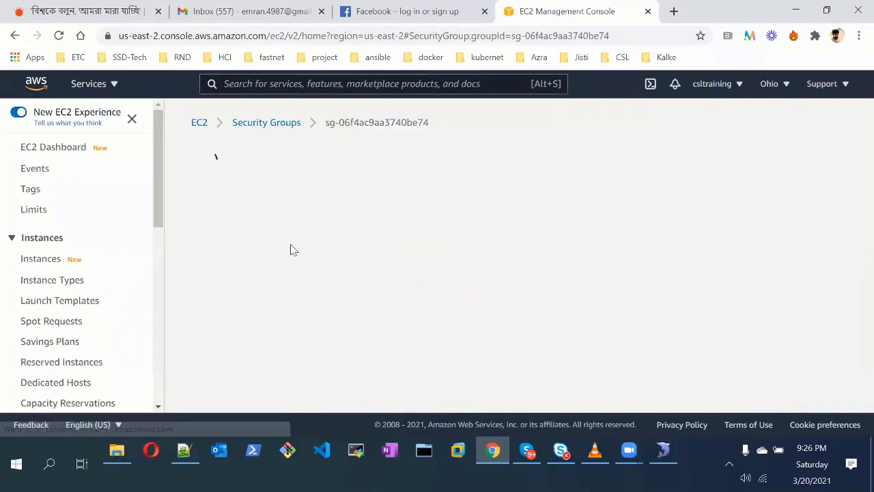
{"action": "scroll", "coordinate": [323, 248], "scroll_direction": "down", "scroll_amount": 2}
{"action": "left_click", "coordinate": [781, 313]}
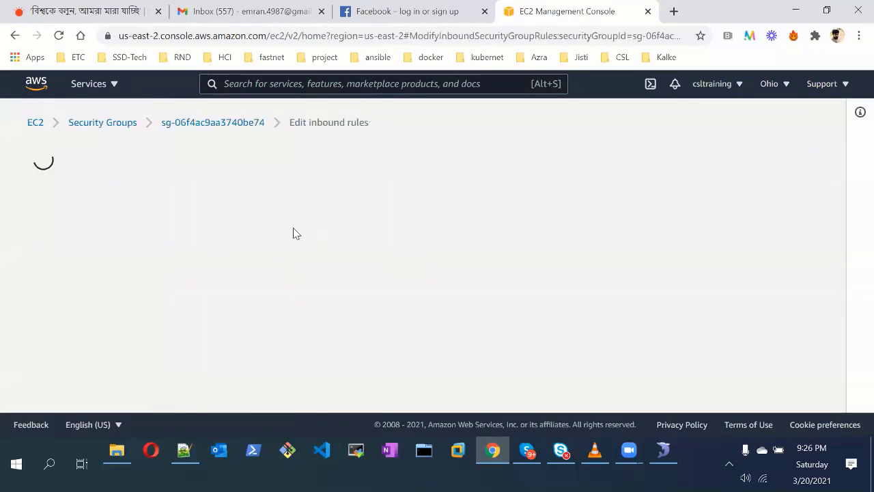
{"action": "scroll", "coordinate": [147, 287], "scroll_direction": "down", "scroll_amount": 3}
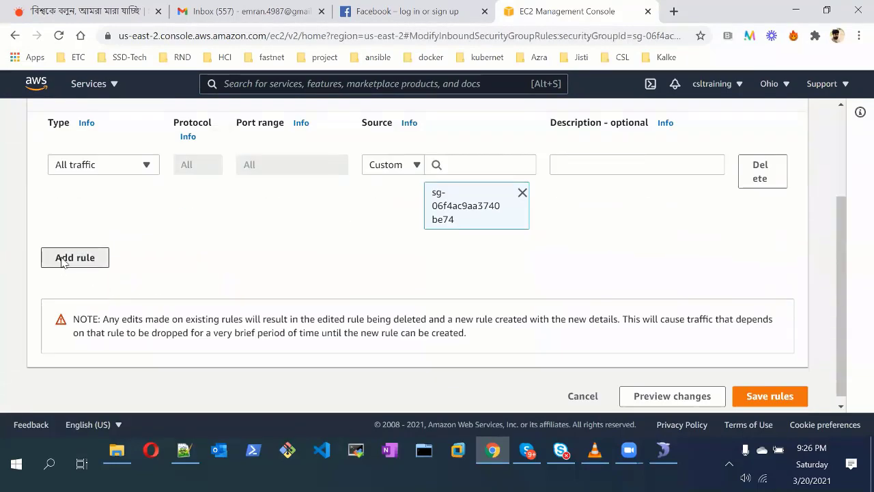
Add an All traffic inbound rule with source Anywhere, save it, and retry the SQLyog connection
{"action": "left_click", "coordinate": [63, 257]}
{"action": "left_click", "coordinate": [146, 247]}
{"action": "scroll", "coordinate": [105, 326], "scroll_direction": "down", "scroll_amount": 3}
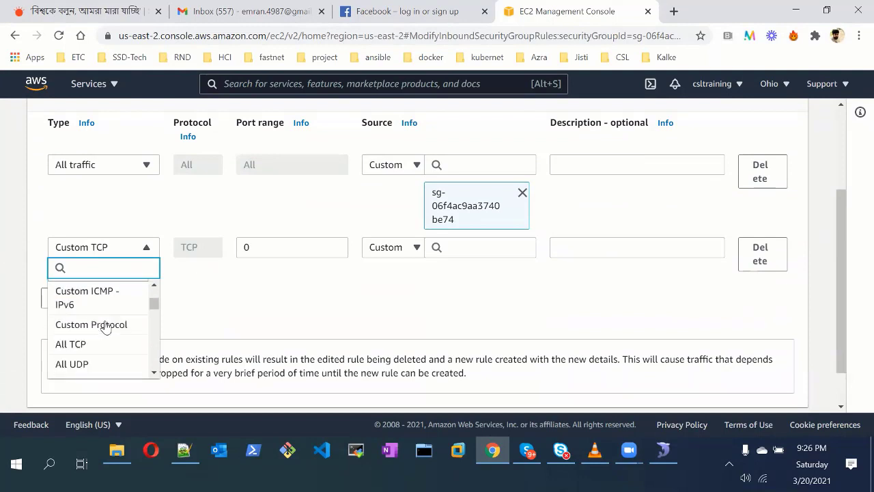
{"action": "left_click", "coordinate": [106, 358]}
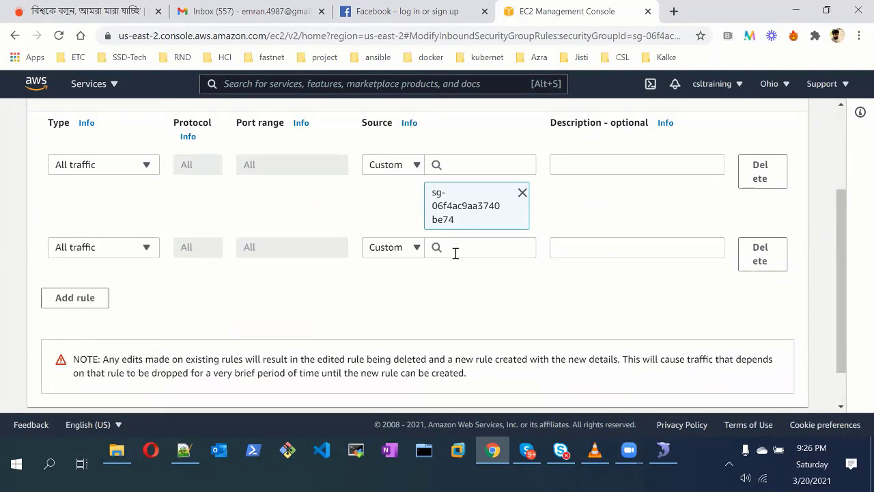
{"action": "left_click", "coordinate": [411, 251]}
{"action": "left_click", "coordinate": [398, 288]}
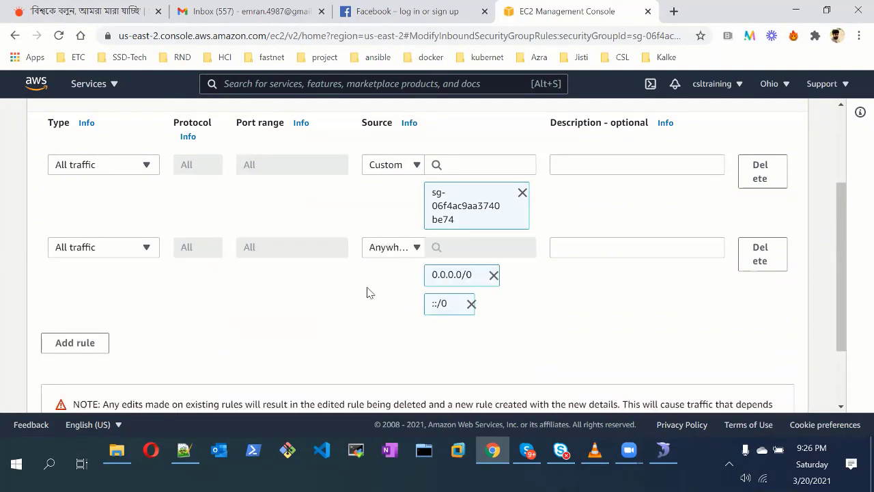
{"action": "scroll", "coordinate": [261, 302], "scroll_direction": "down", "scroll_amount": 2}
{"action": "left_click", "coordinate": [773, 388]}
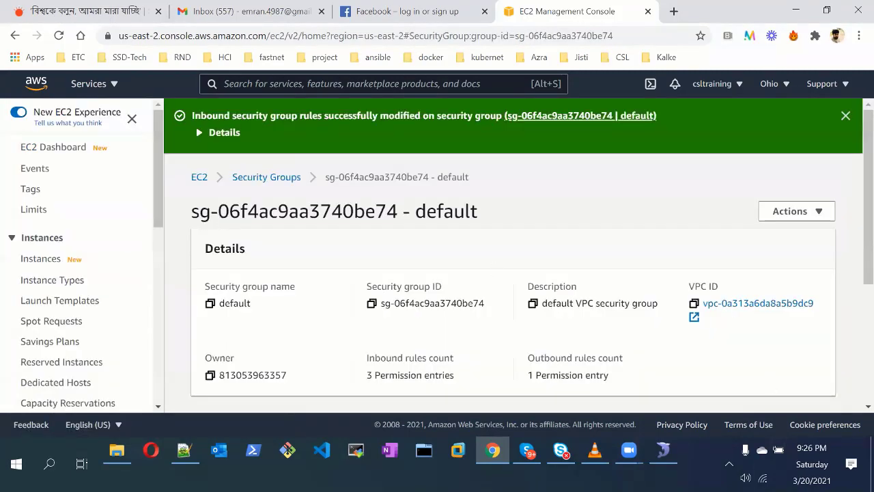
{"action": "left_click", "coordinate": [663, 450]}
{"action": "left_click", "coordinate": [582, 357]}
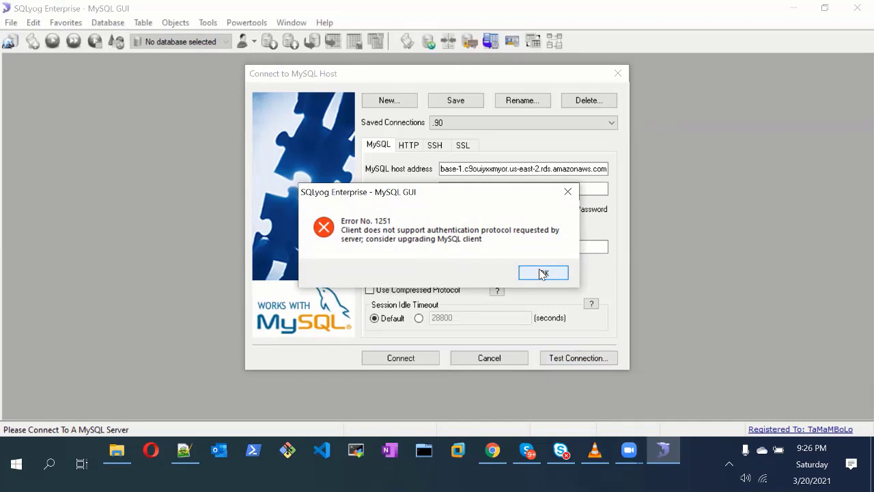
{"action": "left_click", "coordinate": [543, 273]}
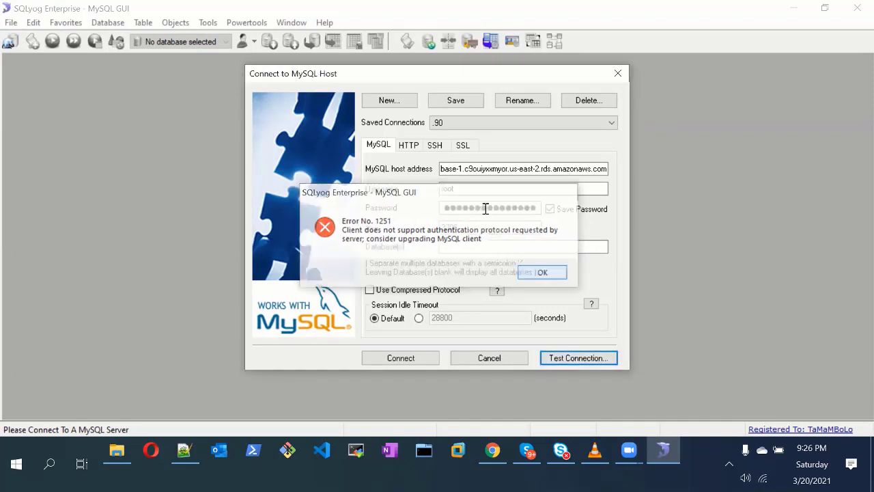
{"action": "left_click", "coordinate": [560, 353]}
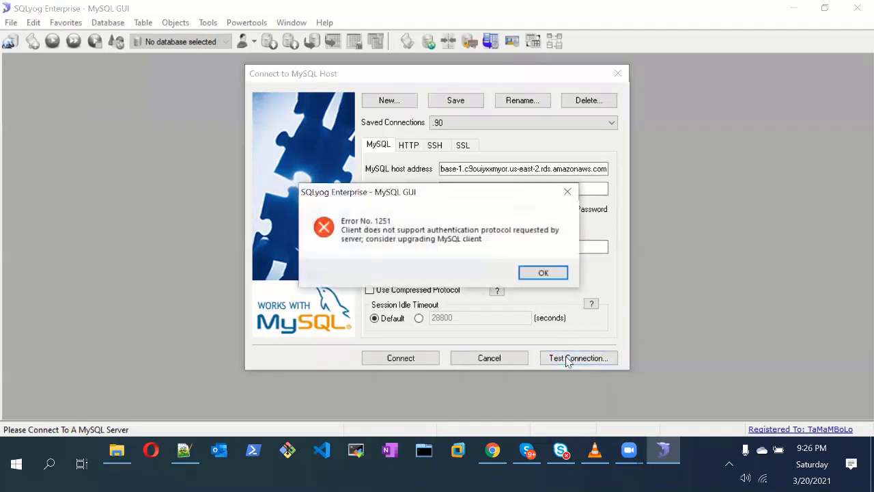
{"action": "left_click", "coordinate": [545, 274]}
{"action": "left_click", "coordinate": [497, 452]}
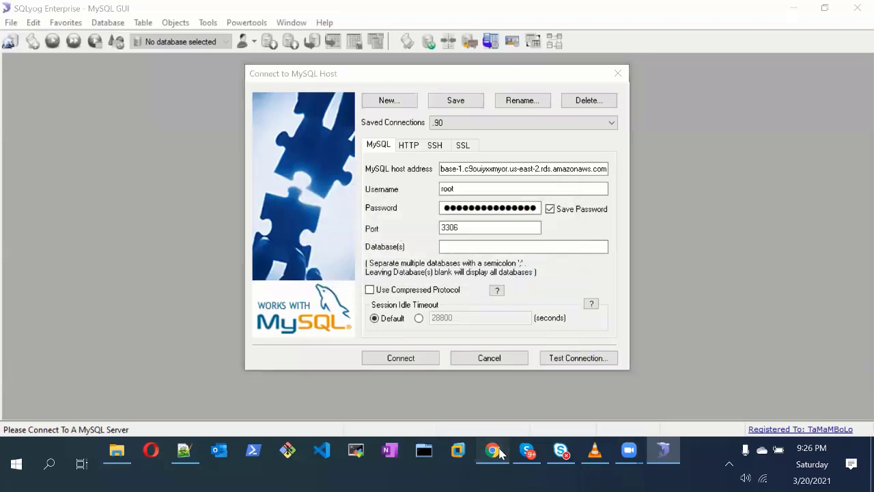
Scroll the security group page to confirm the three inbound rules
{"action": "scroll", "coordinate": [323, 336], "scroll_direction": "down", "scroll_amount": 2}
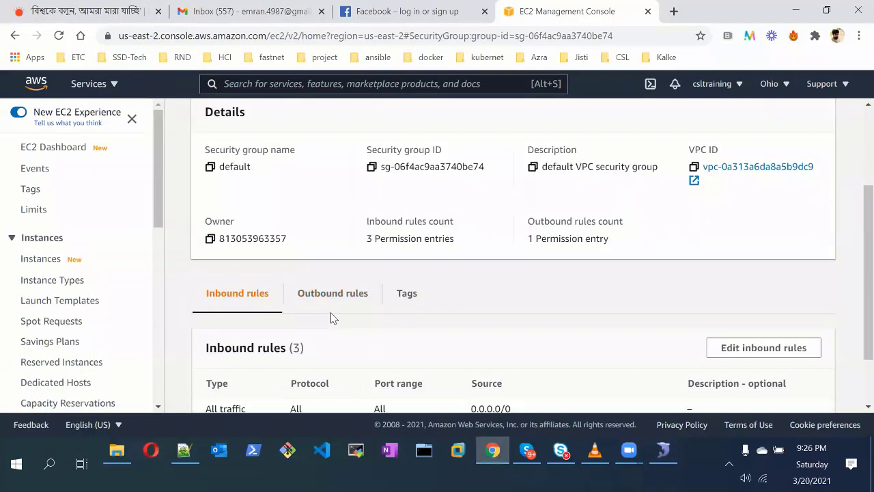
{"action": "scroll", "coordinate": [335, 318], "scroll_direction": "up", "scroll_amount": 1}
{"action": "scroll", "coordinate": [398, 312], "scroll_direction": "down", "scroll_amount": 3}
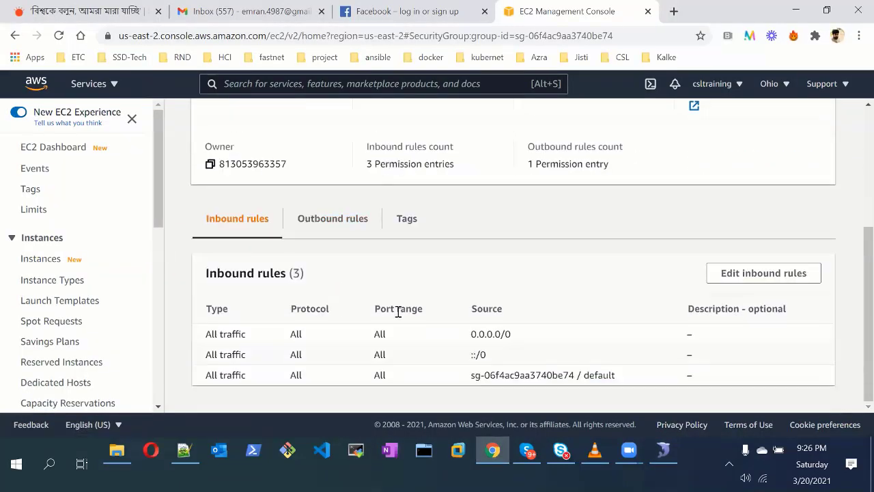
{"action": "scroll", "coordinate": [398, 311], "scroll_direction": "up", "scroll_amount": 2}
{"action": "scroll", "coordinate": [396, 308], "scroll_direction": "down", "scroll_amount": 2}
{"action": "scroll", "coordinate": [396, 311], "scroll_direction": "up", "scroll_amount": 4}
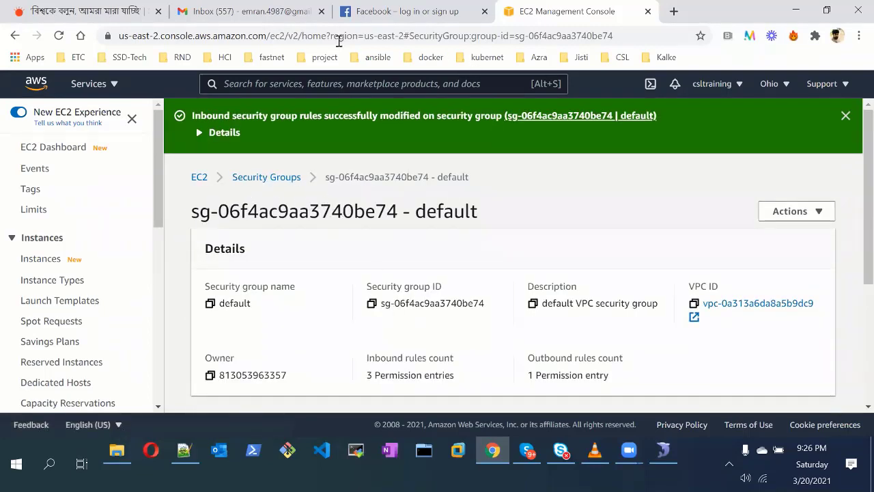
Open aws.amazon.com/console in a new tab, sign in, and go to the RDS Databases list
{"action": "left_click", "coordinate": [673, 11]}
{"action": "type", "text": "aws"}
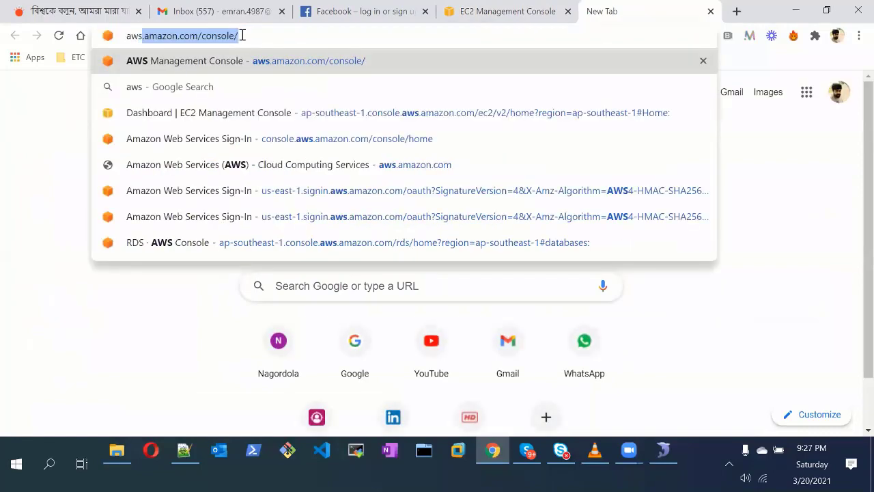
{"action": "key", "text": "Right"}
{"action": "key", "text": "Return"}
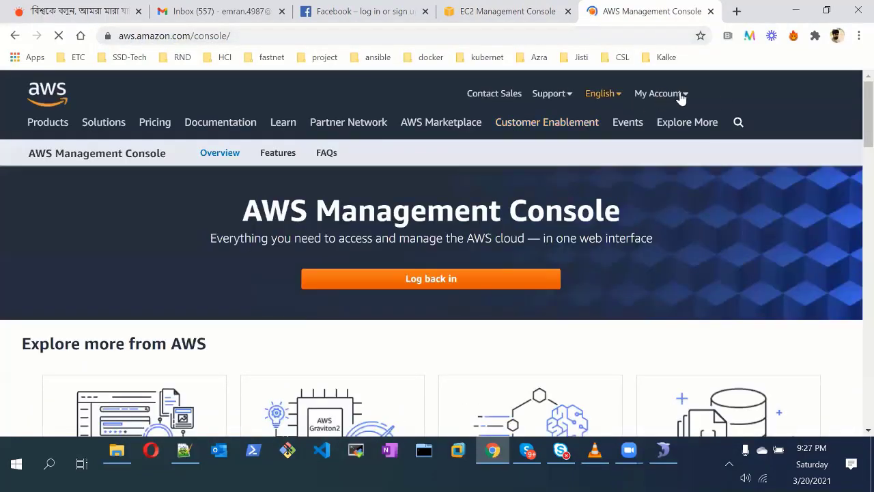
{"action": "left_click", "coordinate": [729, 97]}
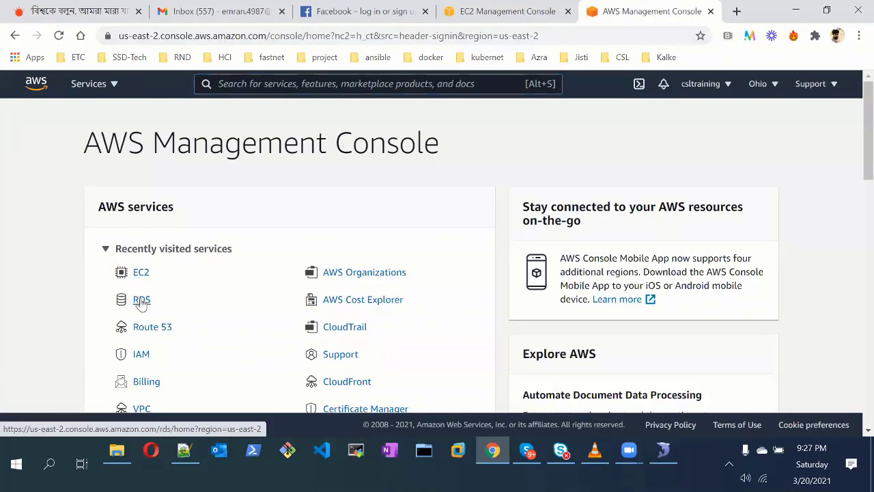
{"action": "left_click", "coordinate": [141, 301]}
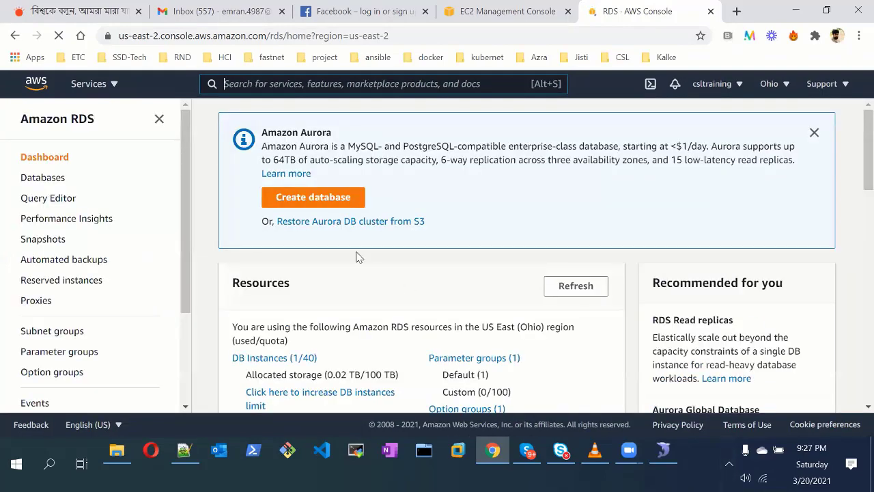
{"action": "scroll", "coordinate": [282, 232], "scroll_direction": "down", "scroll_amount": 1}
{"action": "scroll", "coordinate": [282, 229], "scroll_direction": "down", "scroll_amount": 2}
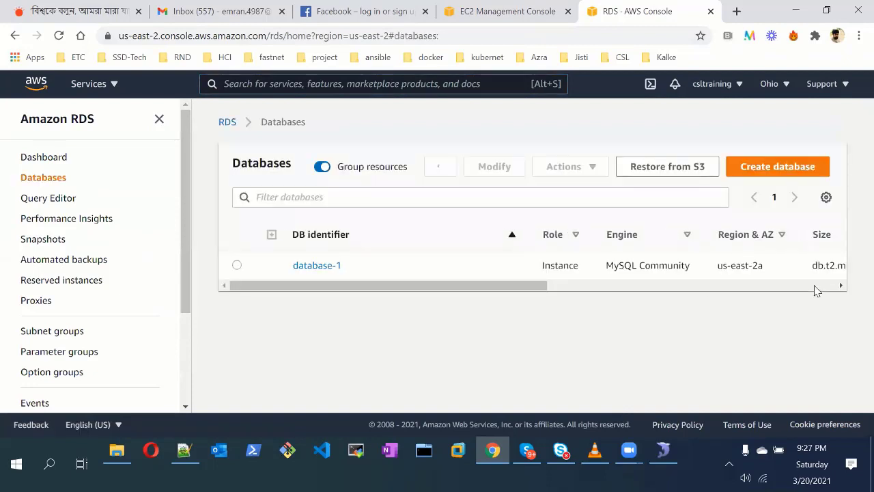
Open database-1's details page and copy its full endpoint address
{"action": "scroll", "coordinate": [816, 290], "scroll_direction": "right", "scroll_amount": 5}
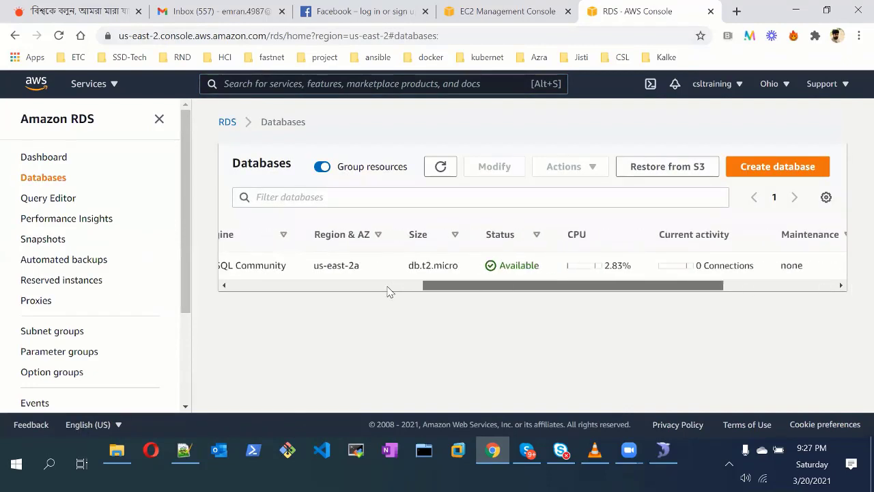
{"action": "left_click", "coordinate": [301, 265]}
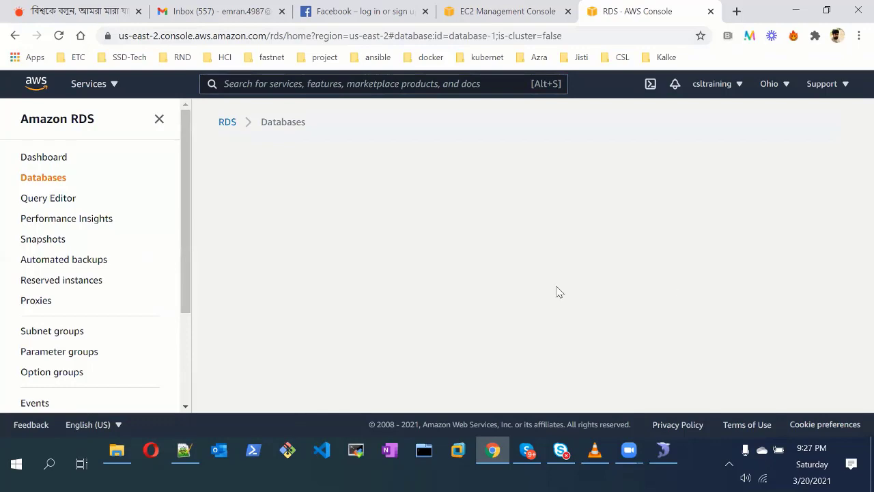
{"action": "scroll", "coordinate": [234, 279], "scroll_direction": "down", "scroll_amount": 5}
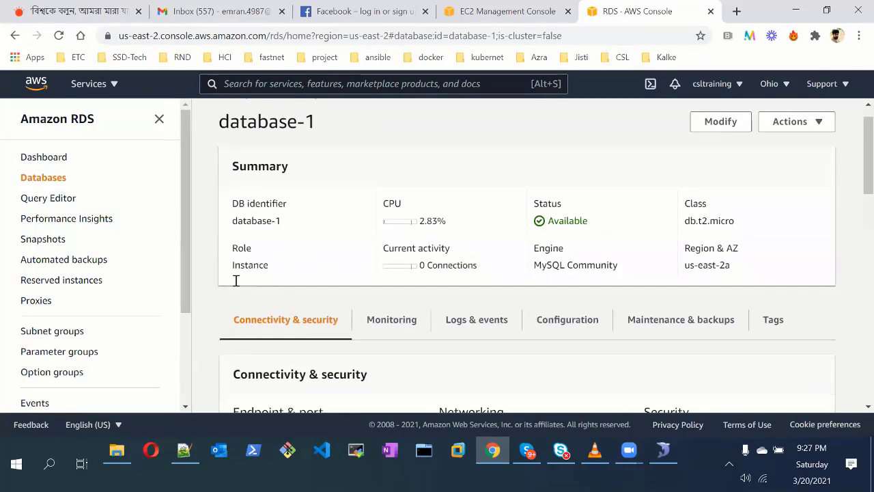
{"action": "scroll", "coordinate": [331, 298], "scroll_direction": "down", "scroll_amount": 1}
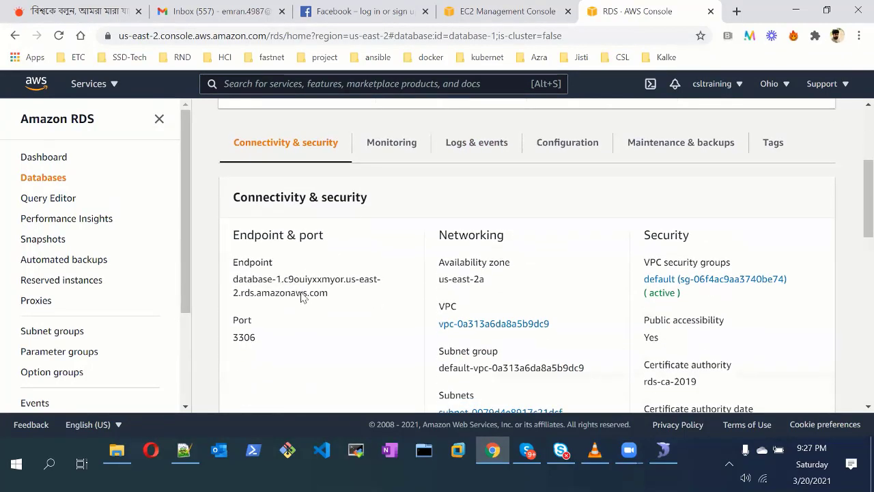
{"action": "triple_click", "coordinate": [280, 281]}
{"action": "right_click", "coordinate": [280, 282]}
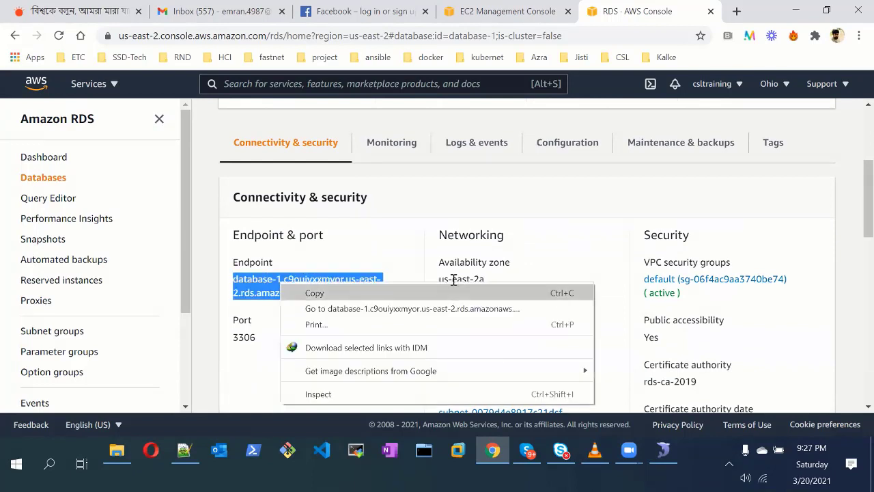
{"action": "left_click", "coordinate": [314, 293]}
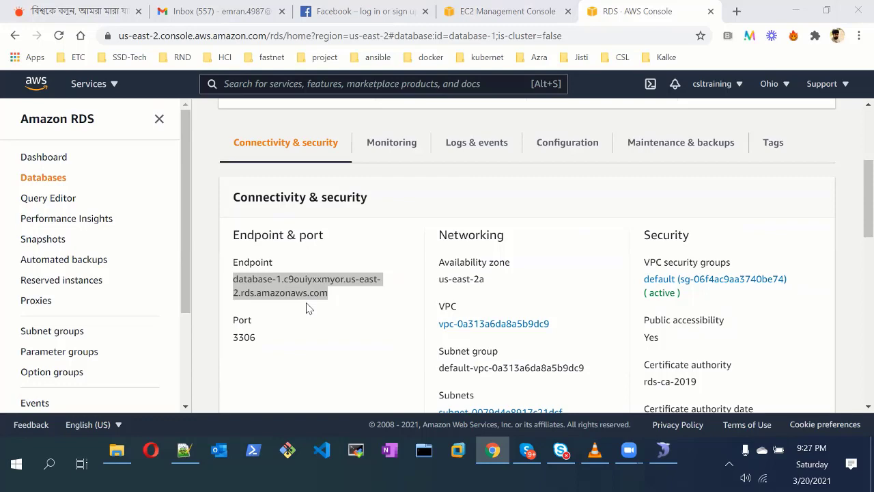
Review port 3306 and the security group rules under Connectivity & security
{"action": "scroll", "coordinate": [592, 313], "scroll_direction": "down", "scroll_amount": 5}
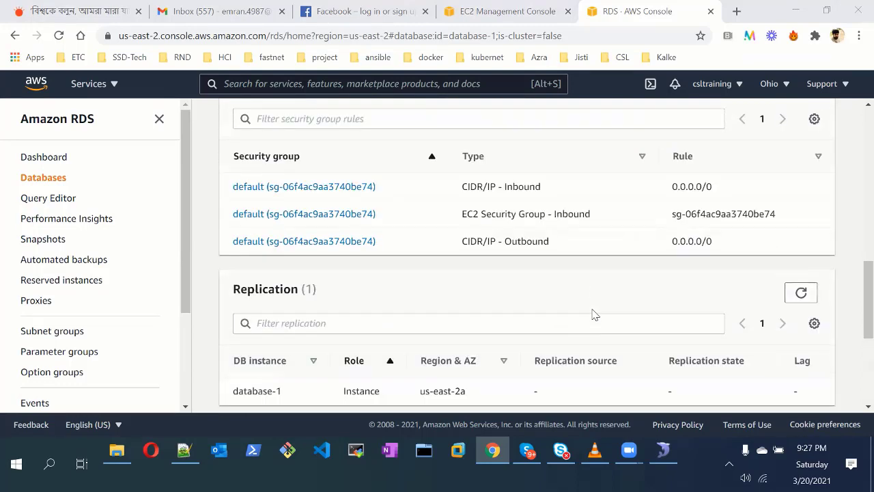
{"action": "scroll", "coordinate": [592, 313], "scroll_direction": "up", "scroll_amount": 1}
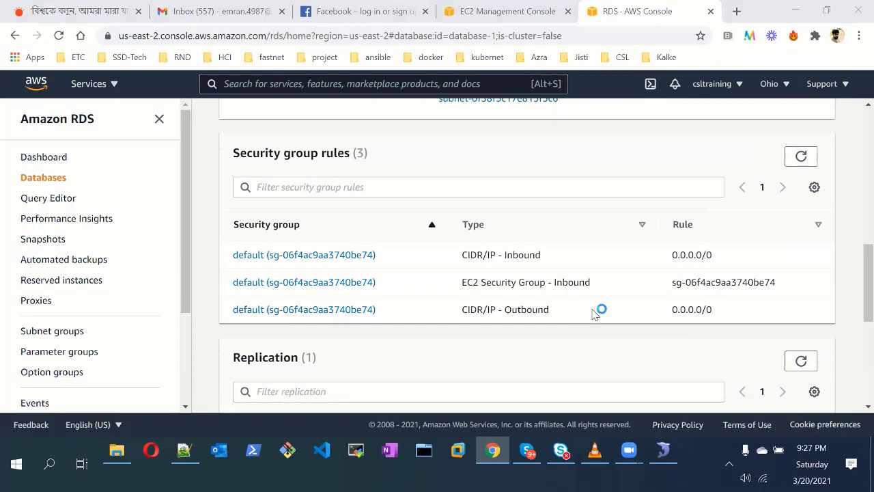
{"action": "scroll", "coordinate": [593, 313], "scroll_direction": "up", "scroll_amount": 3}
{"action": "scroll", "coordinate": [591, 314], "scroll_direction": "down", "scroll_amount": 3}
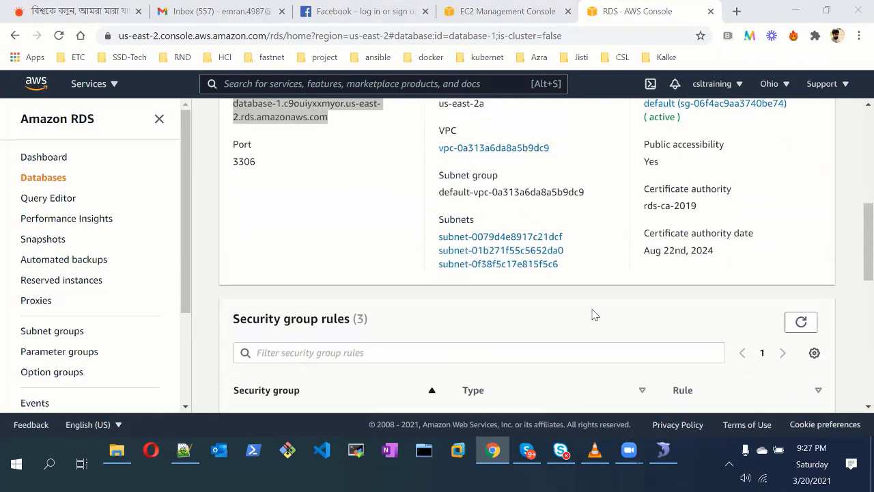
{"action": "scroll", "coordinate": [592, 313], "scroll_direction": "down", "scroll_amount": 2}
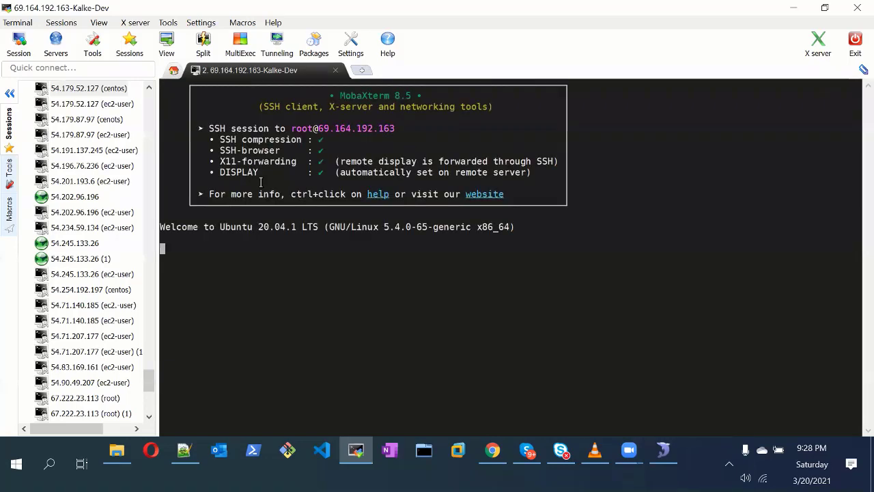
Run 'mysql -u root -p -h' against the pasted database-1 endpoint in the terminal
{"action": "key", "text": "Return"}
{"action": "key", "text": "Return"}
{"action": "type", "text": "mys"}
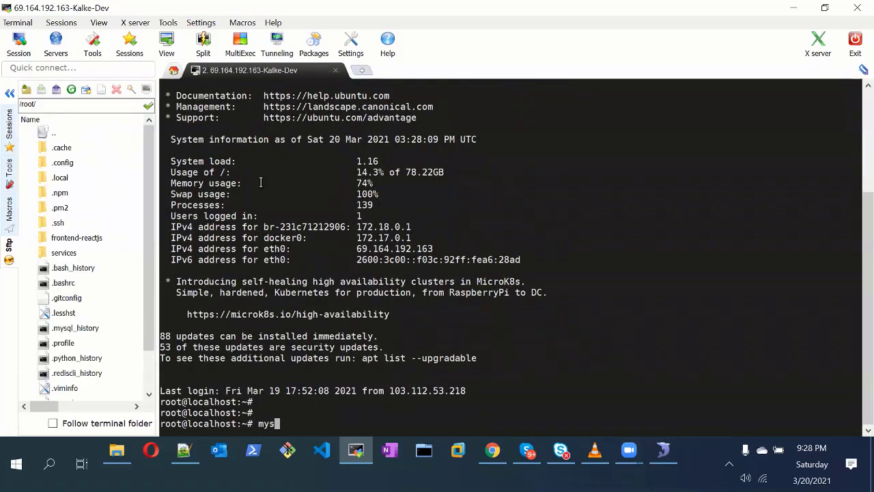
{"action": "type", "text": "ql -u root -p -h"}
{"action": "right_click", "coordinate": [261, 182]}
{"action": "key", "text": "Return"}
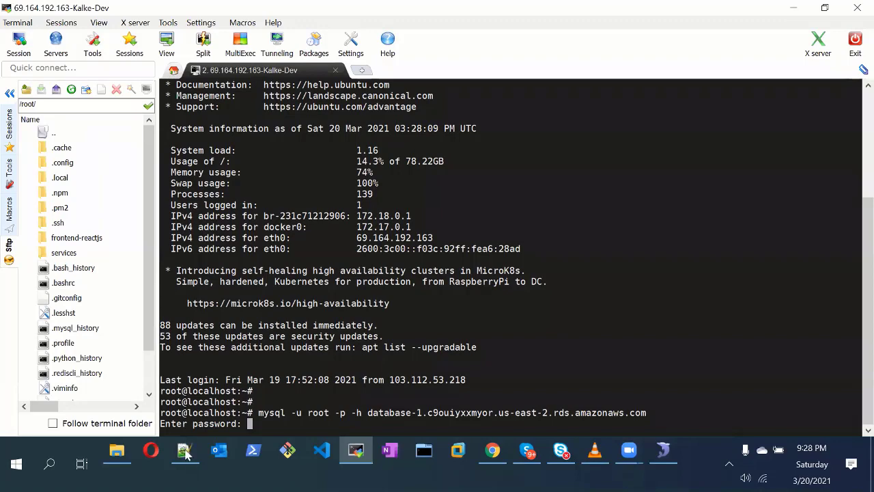
Paste the database password from the notes at the prompt, then return to the AWS console
{"action": "left_click", "coordinate": [188, 373]}
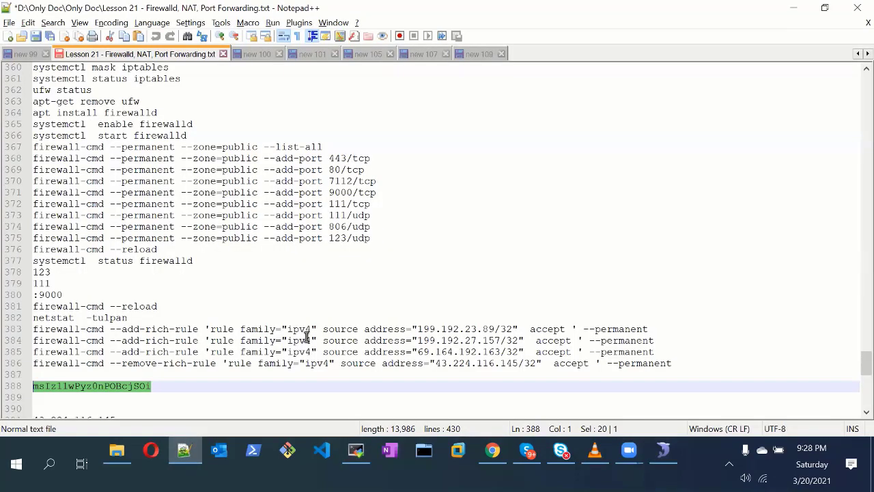
{"action": "key", "text": "alt+Tab"}
{"action": "right_click", "coordinate": [402, 236]}
{"action": "key", "text": "Return"}
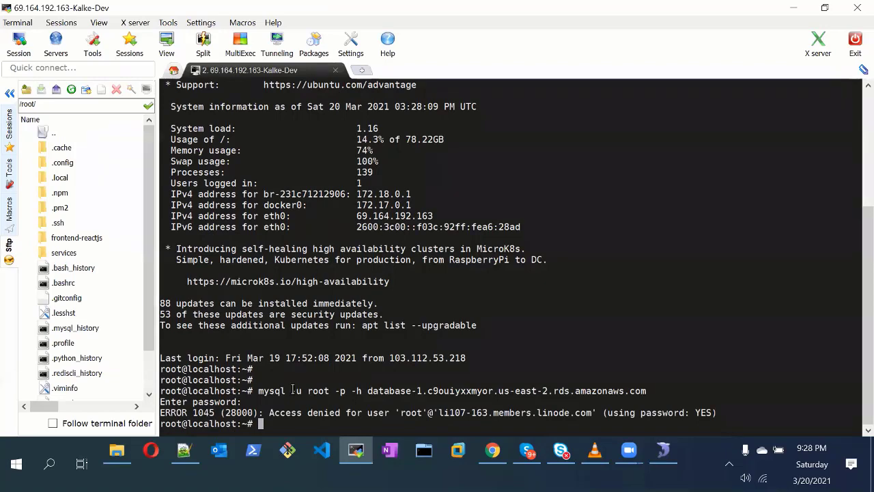
{"action": "left_click", "coordinate": [490, 453]}
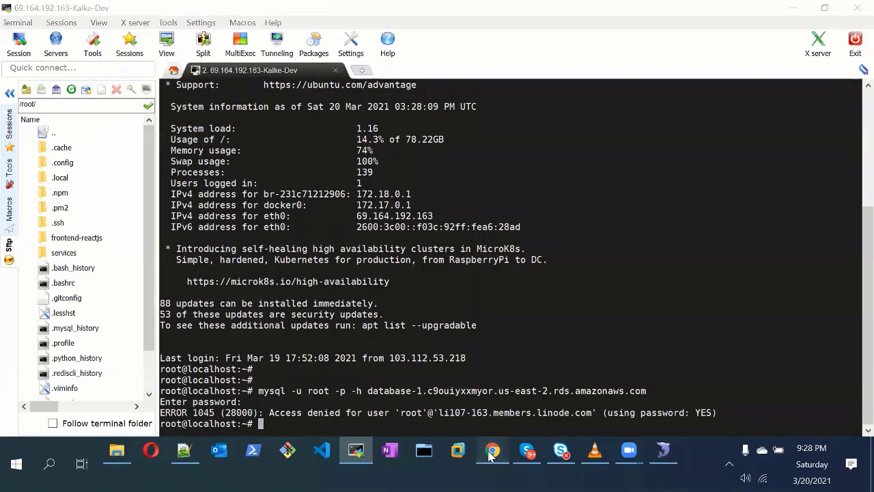
Open database-1's VPC security group sg-06f4ac9aa3740be74 in a new EC2 tab
{"action": "scroll", "coordinate": [351, 280], "scroll_direction": "down", "scroll_amount": 2}
{"action": "scroll", "coordinate": [351, 280], "scroll_direction": "up", "scroll_amount": 5}
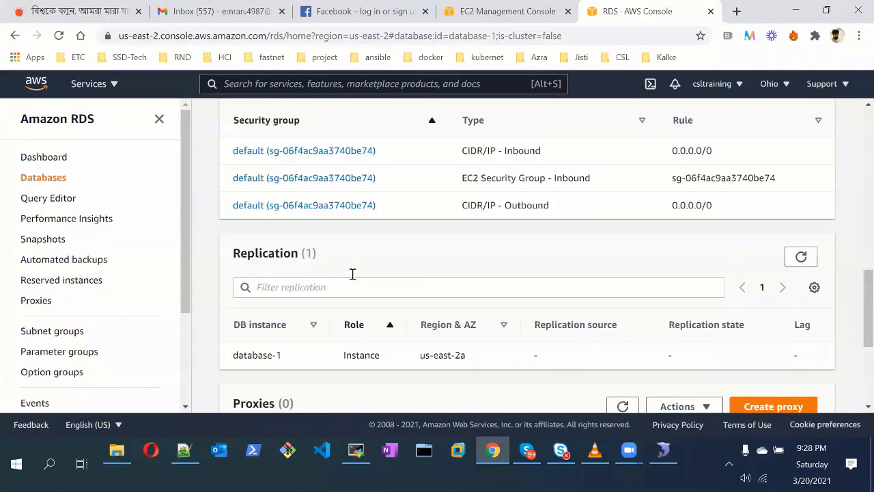
{"action": "scroll", "coordinate": [353, 278], "scroll_direction": "up", "scroll_amount": 4}
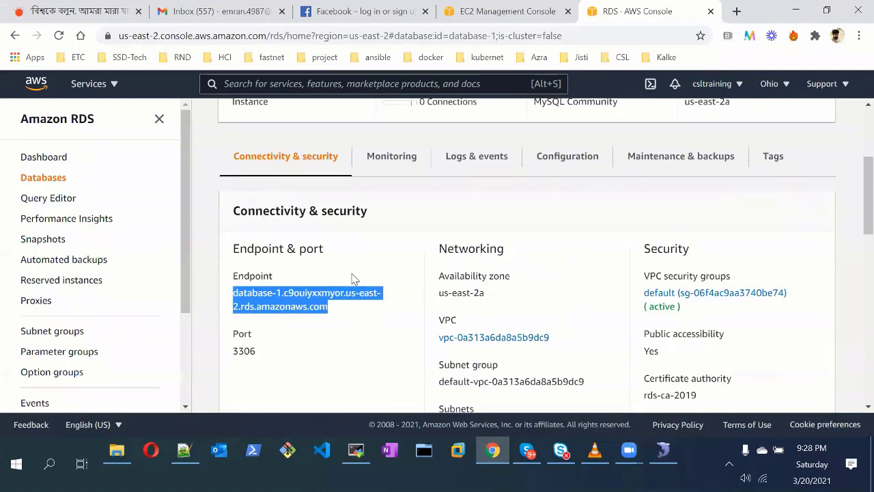
{"action": "scroll", "coordinate": [353, 279], "scroll_direction": "down", "scroll_amount": 4}
{"action": "scroll", "coordinate": [353, 279], "scroll_direction": "up", "scroll_amount": 5}
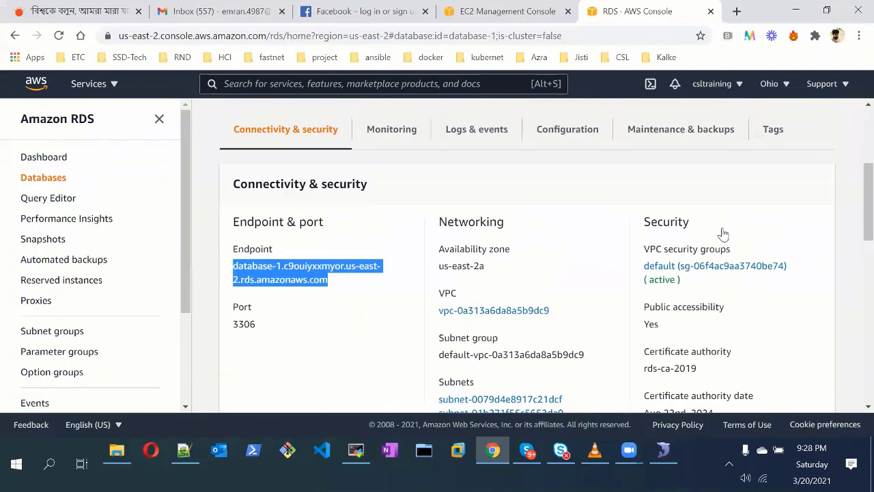
{"action": "scroll", "coordinate": [720, 240], "scroll_direction": "down", "scroll_amount": 2}
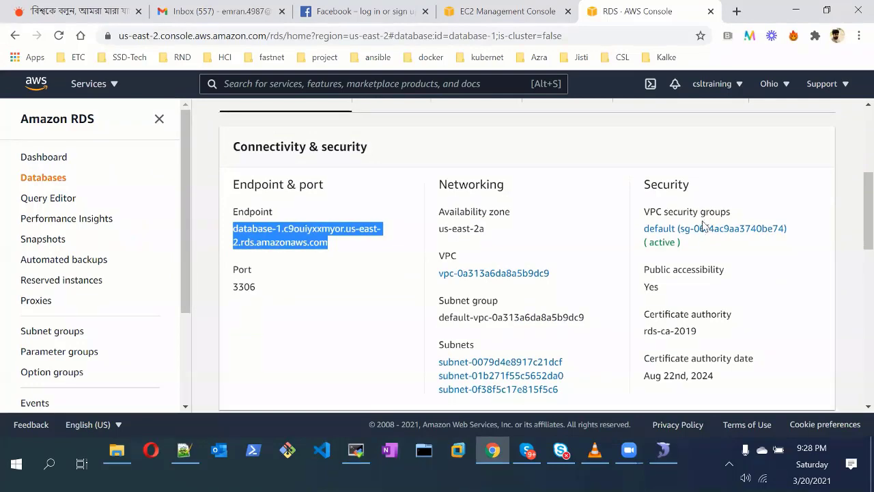
{"action": "left_click", "coordinate": [710, 231]}
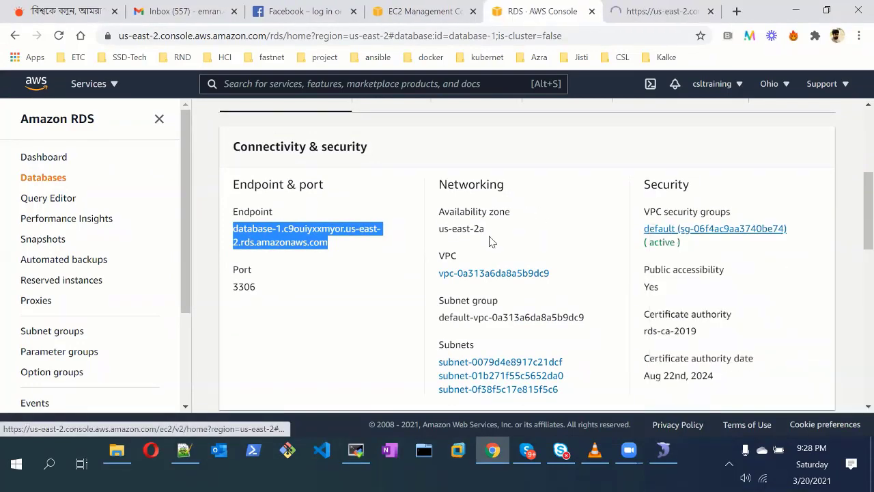
{"action": "scroll", "coordinate": [489, 240], "scroll_direction": "down", "scroll_amount": 6}
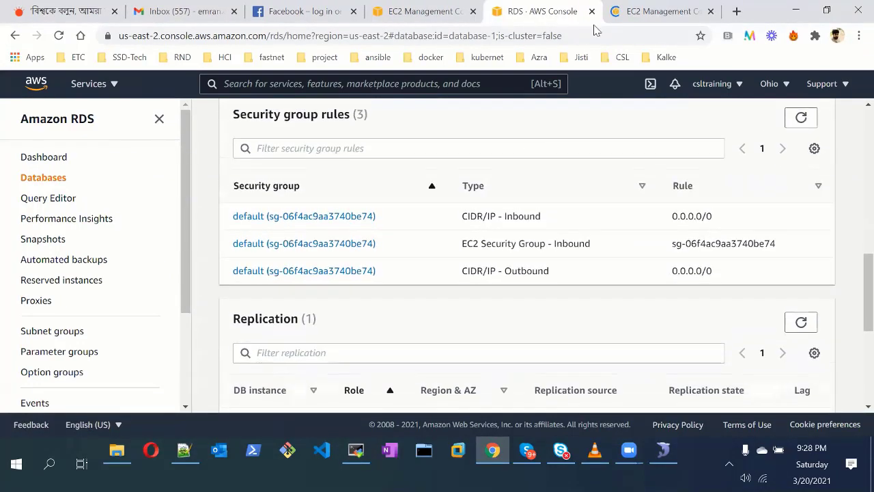
{"action": "scroll", "coordinate": [519, 204], "scroll_direction": "up", "scroll_amount": 6}
{"action": "left_click", "coordinate": [652, 12]}
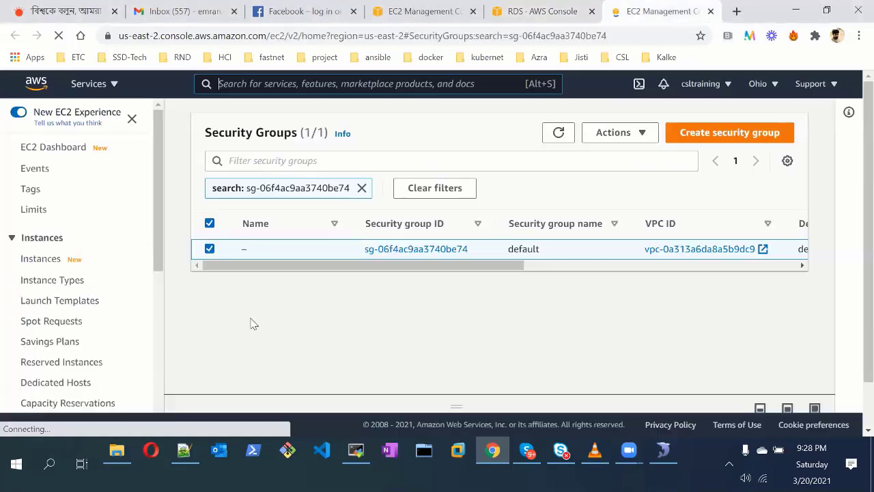
{"action": "left_click", "coordinate": [437, 250]}
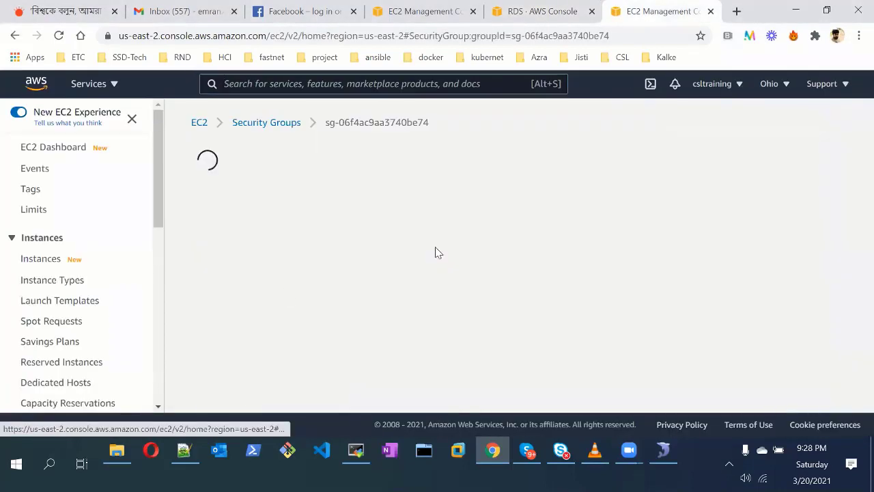
Check the outbound and inbound rules, then copy the group ID from the third inbound rule's source
{"action": "scroll", "coordinate": [380, 318], "scroll_direction": "down", "scroll_amount": 2}
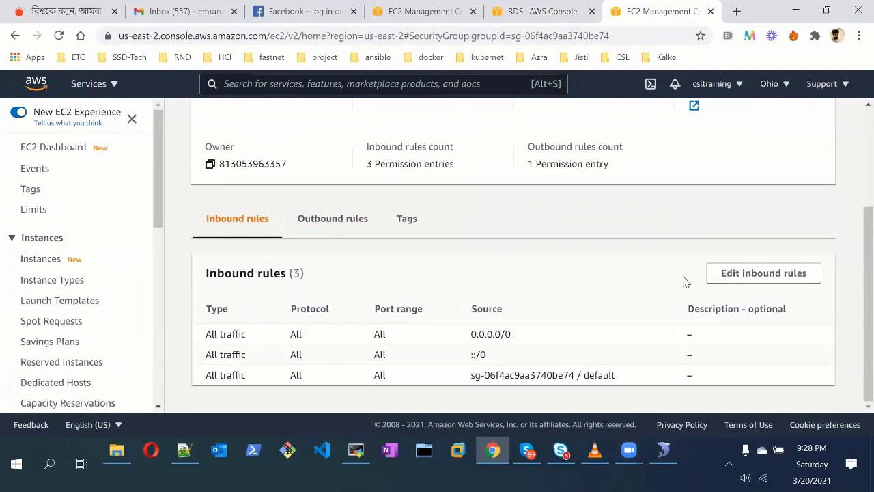
{"action": "left_click", "coordinate": [333, 218]}
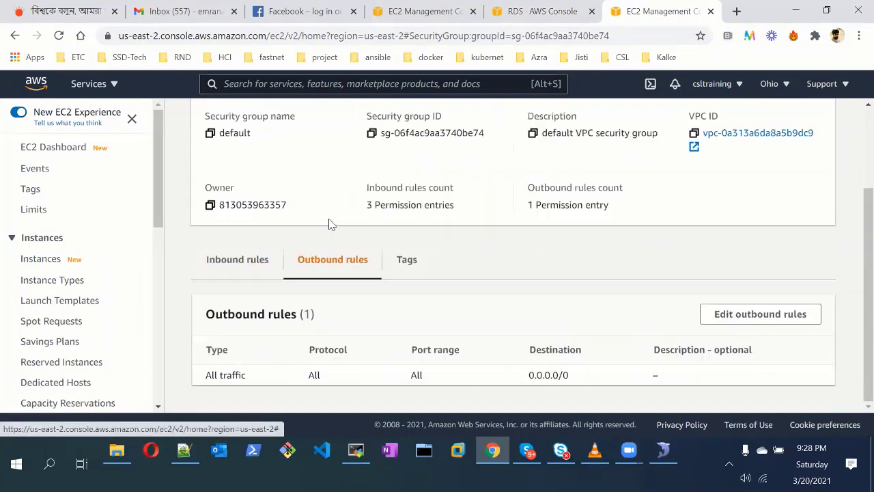
{"action": "left_click", "coordinate": [241, 254]}
{"action": "scroll", "coordinate": [382, 354], "scroll_direction": "down", "scroll_amount": 1}
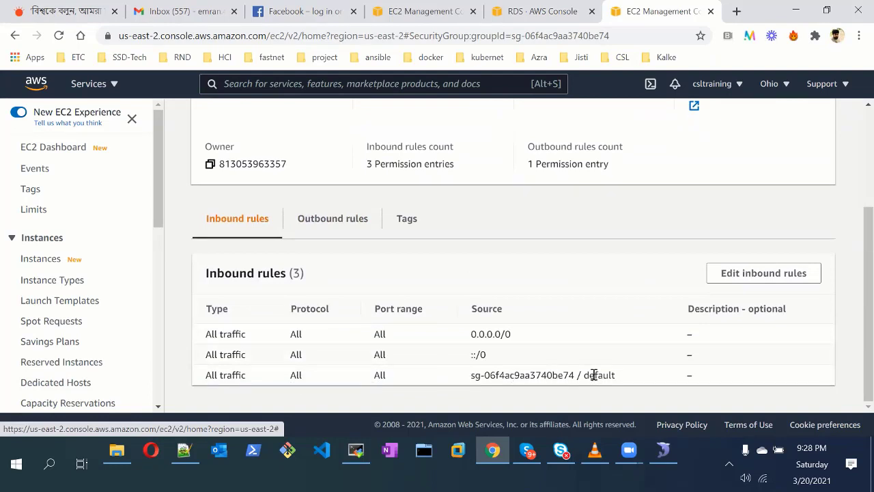
{"action": "left_click_drag", "start_coordinate": [471, 375], "coordinate": [578, 376]}
{"action": "right_click", "coordinate": [529, 375]}
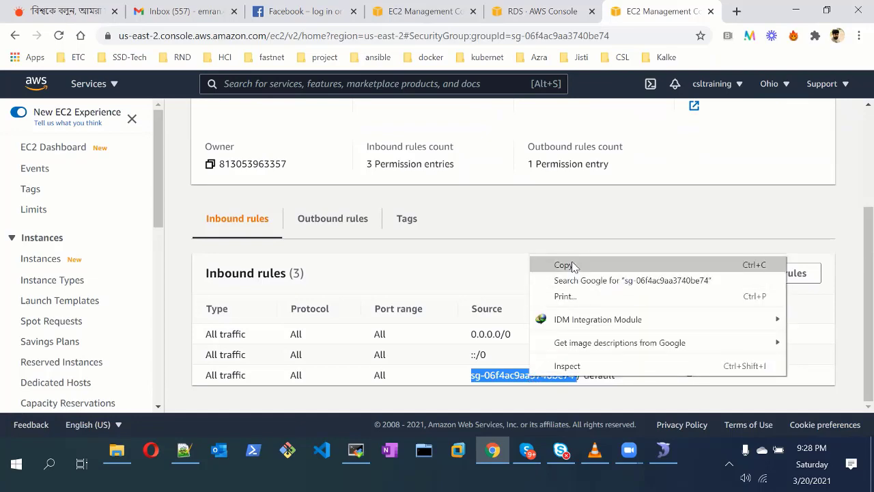
{"action": "left_click", "coordinate": [572, 266]}
Start editing the inbound rules of sg-06f4ac9aa3740be74
{"action": "scroll", "coordinate": [323, 280], "scroll_direction": "up", "scroll_amount": 1}
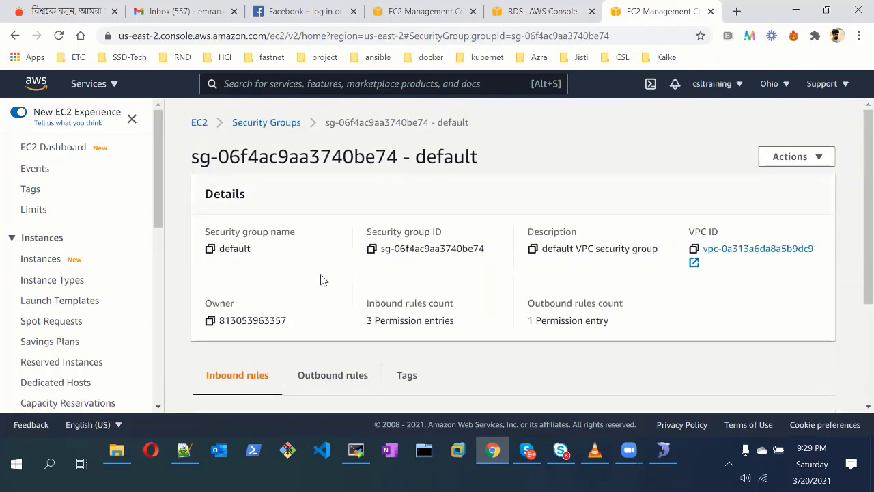
{"action": "scroll", "coordinate": [323, 279], "scroll_direction": "down", "scroll_amount": 2}
{"action": "scroll", "coordinate": [323, 280], "scroll_direction": "up", "scroll_amount": 1}
{"action": "scroll", "coordinate": [323, 280], "scroll_direction": "up", "scroll_amount": 2}
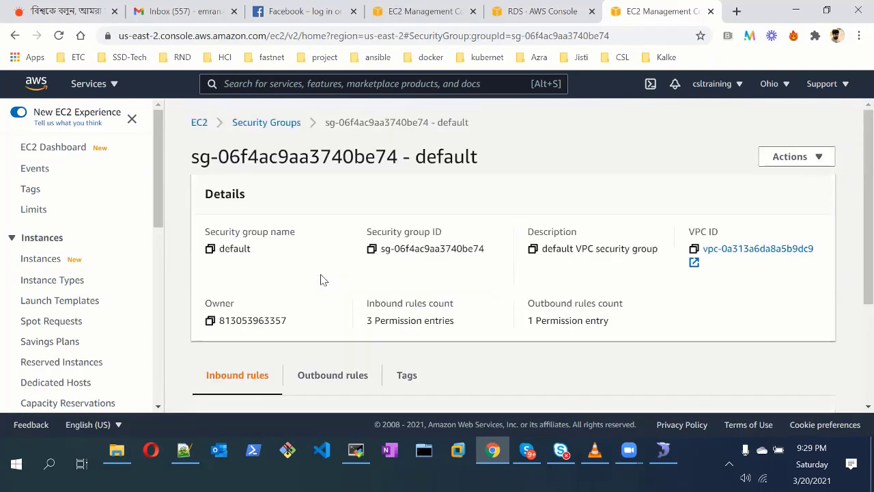
{"action": "scroll", "coordinate": [338, 254], "scroll_direction": "down", "scroll_amount": 2}
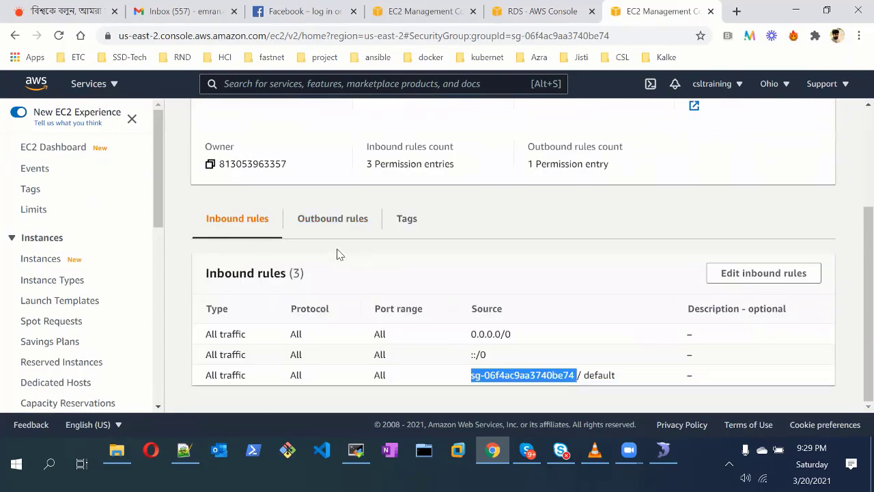
{"action": "left_click", "coordinate": [731, 282]}
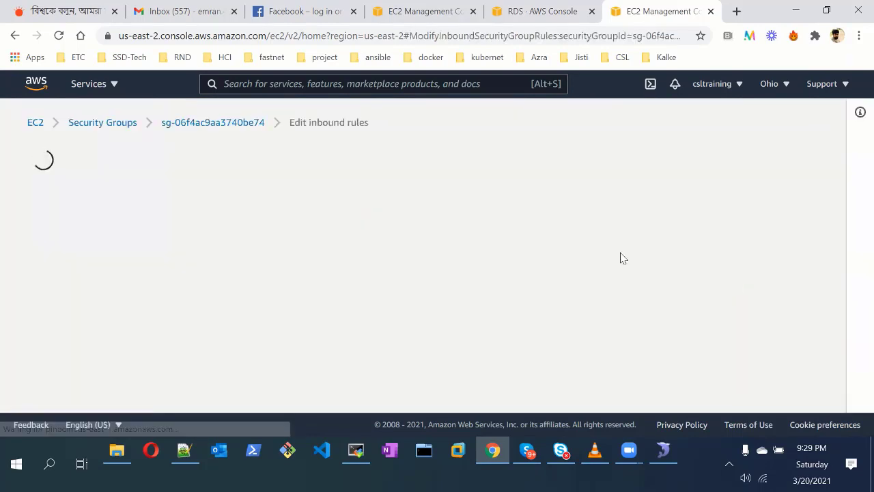
{"action": "scroll", "coordinate": [283, 278], "scroll_direction": "down", "scroll_amount": 2}
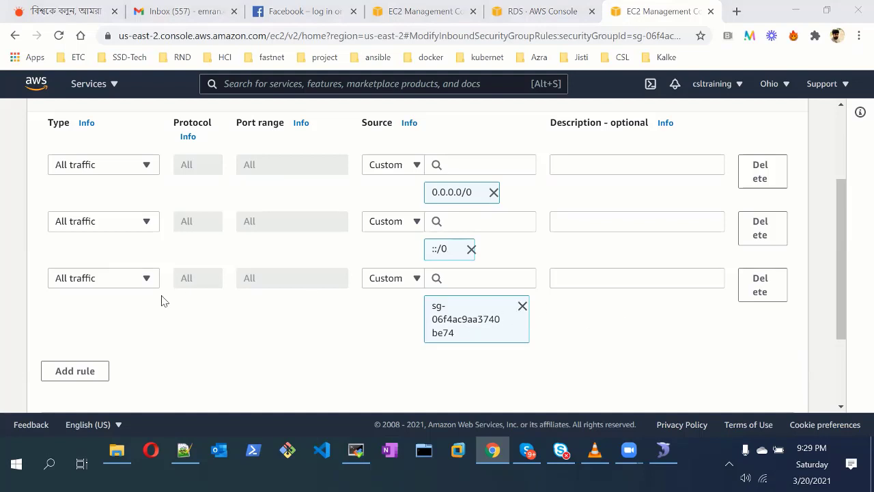
{"action": "scroll", "coordinate": [294, 222], "scroll_direction": "up", "scroll_amount": 2}
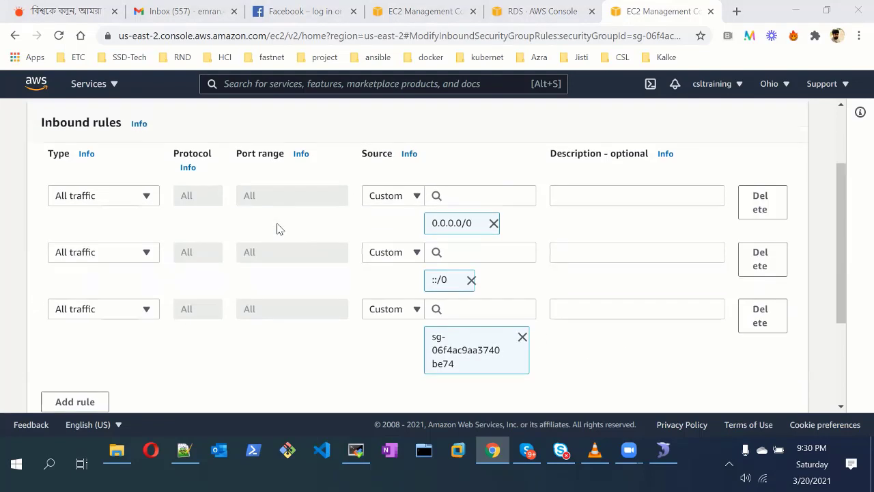